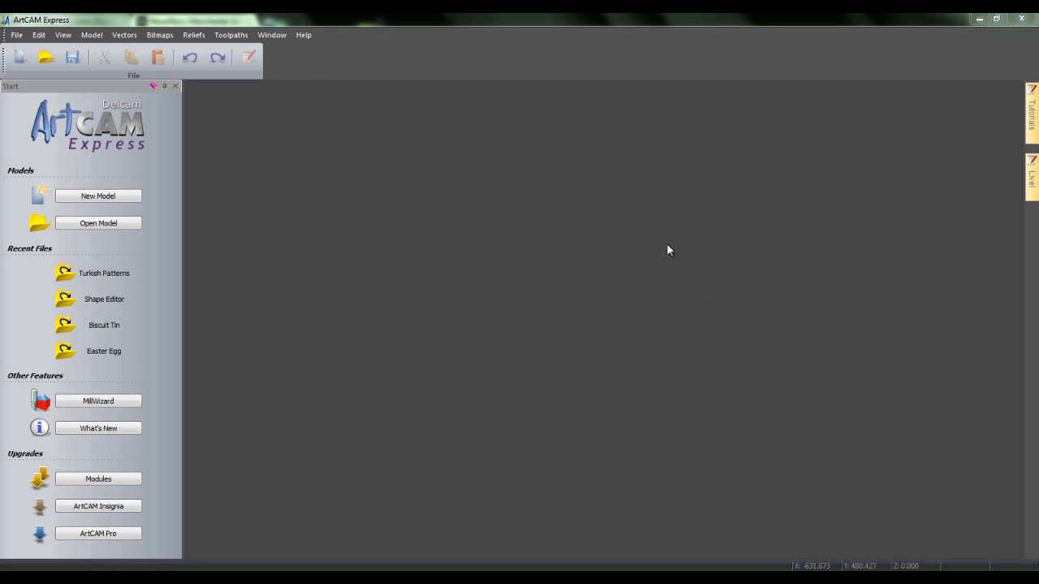
Open the Turkish Patterns image as a new model 1000 mm high and 1000 mm wide, with the origin at its centre
left_click(16, 35)
left_click(32, 65)
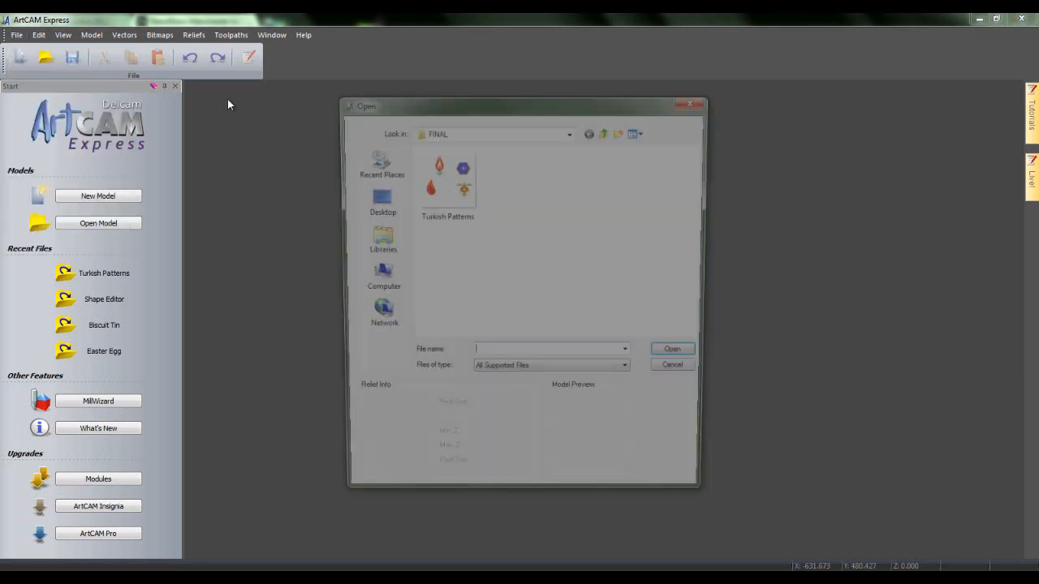
double_click(458, 192)
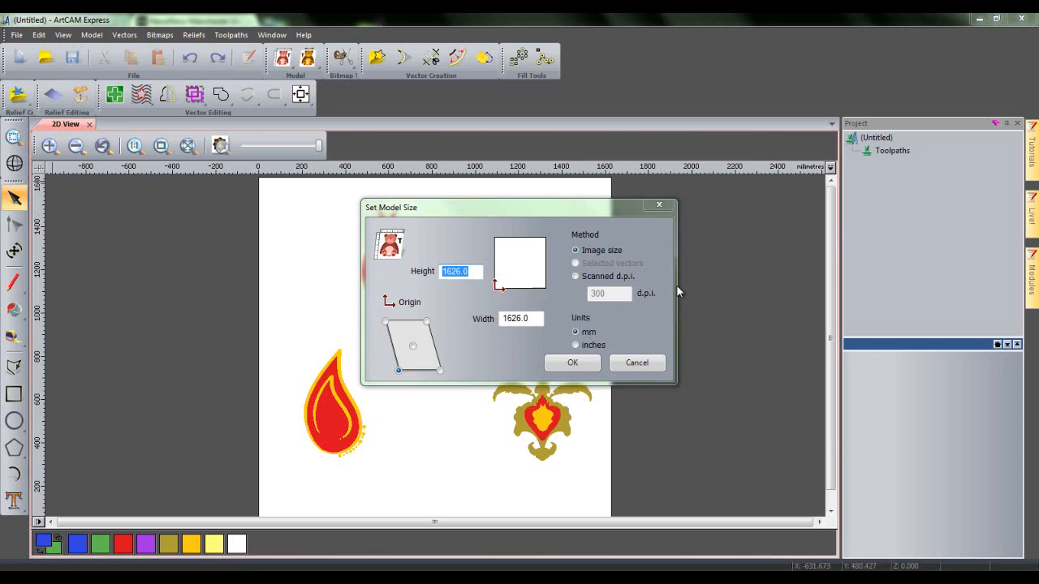
type("1000")
left_click(413, 345)
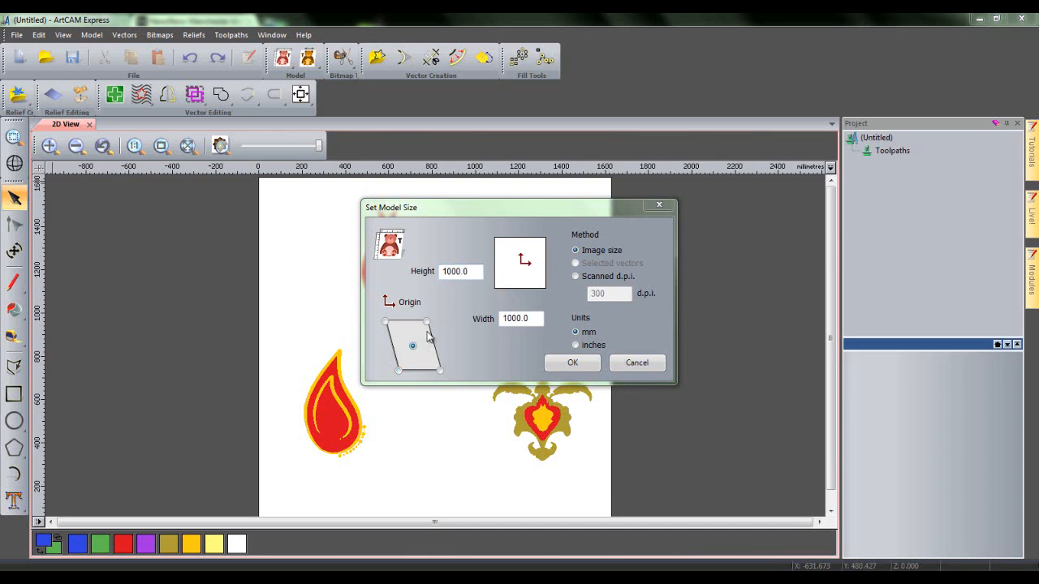
left_click(564, 364)
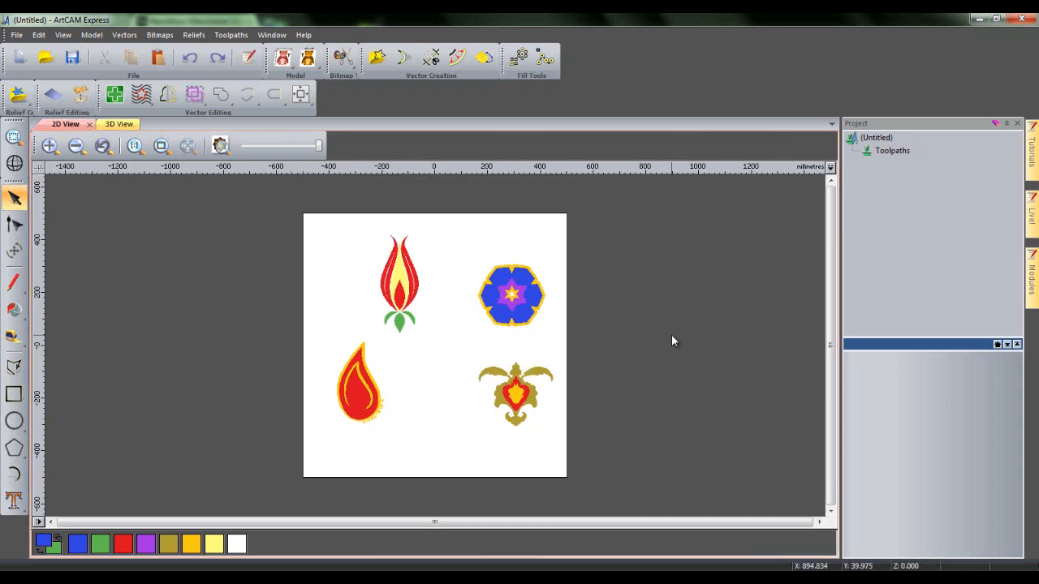
Show the model in 3D from directly above with the bitmap colours draped over its surface
left_click(119, 123)
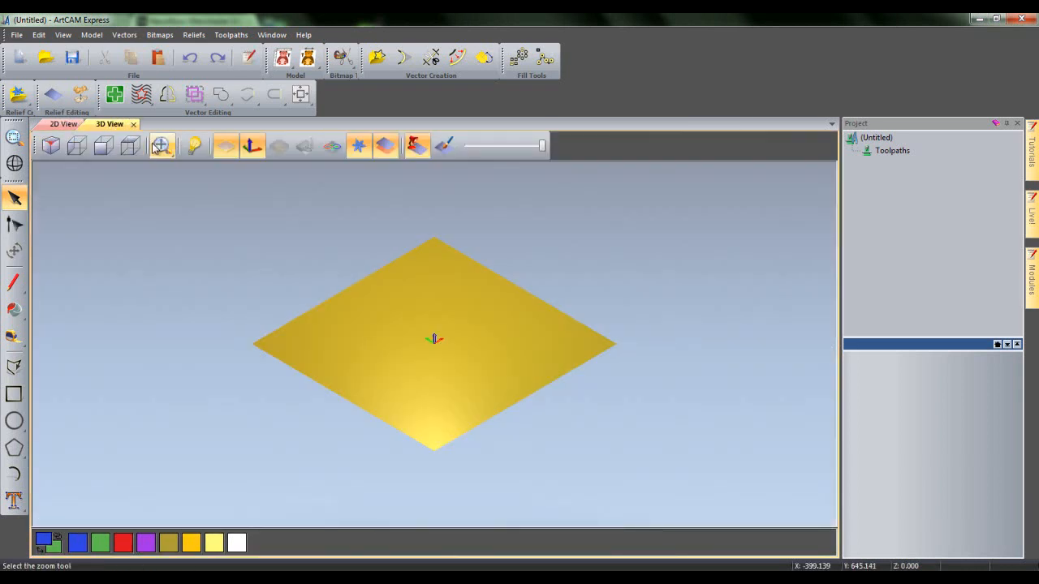
left_click(130, 145)
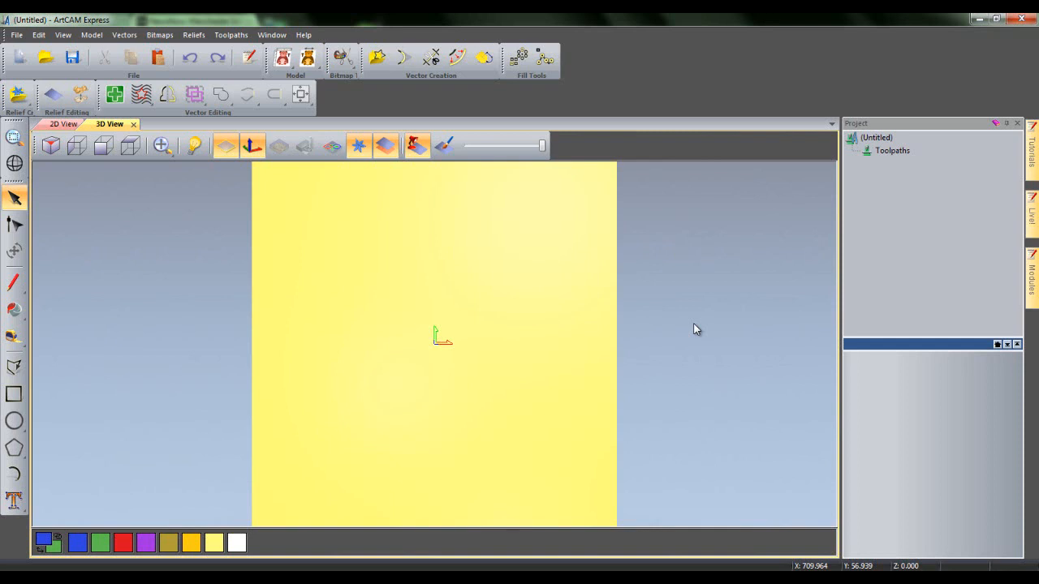
left_click(446, 145)
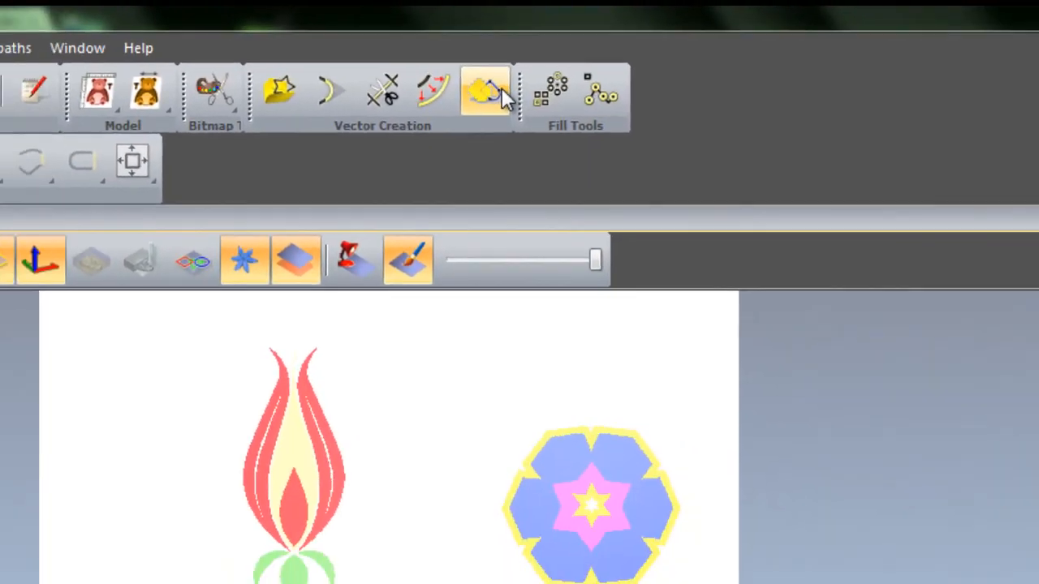
Create boundary vectors from the bitmap's orange-yellow areas and turn on vector display in the 3D view
left_click(491, 116)
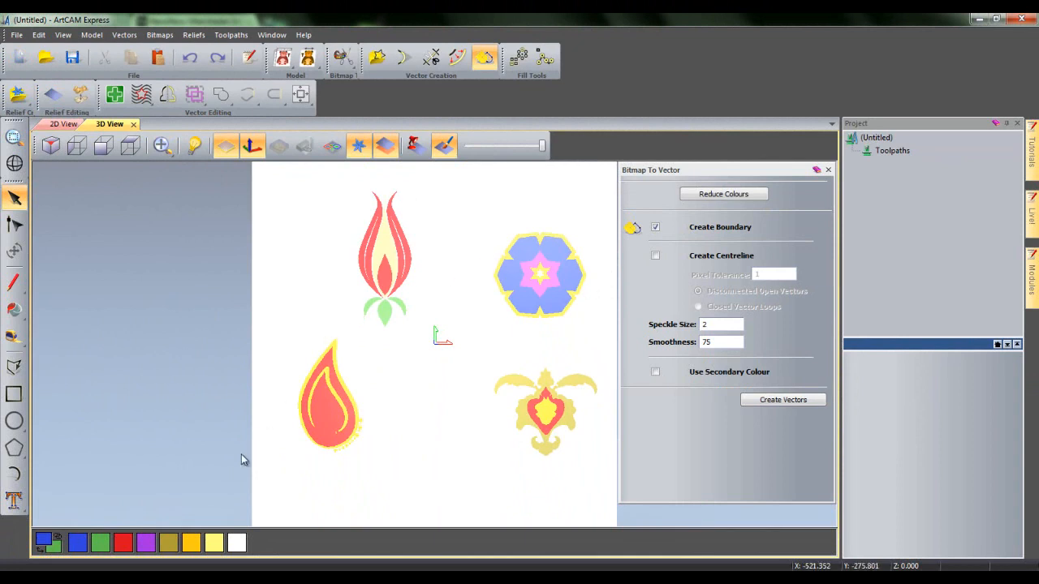
left_click(199, 542)
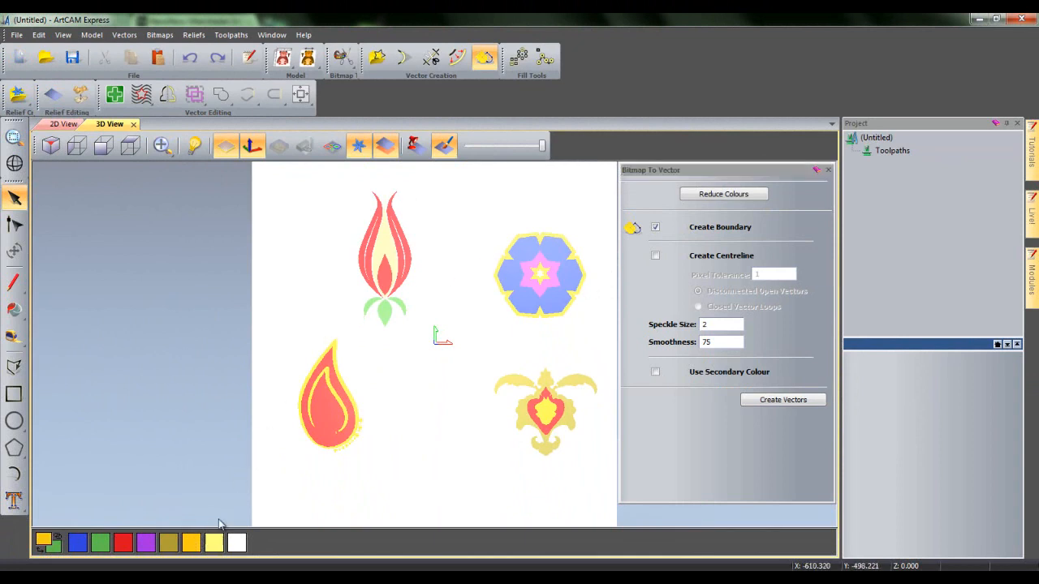
left_click(764, 400)
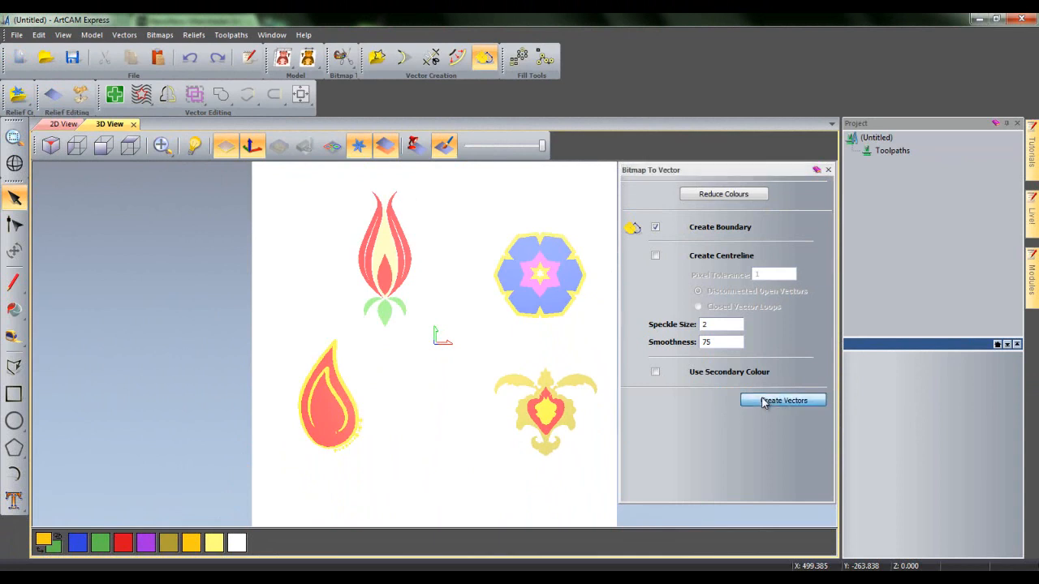
left_click(333, 148)
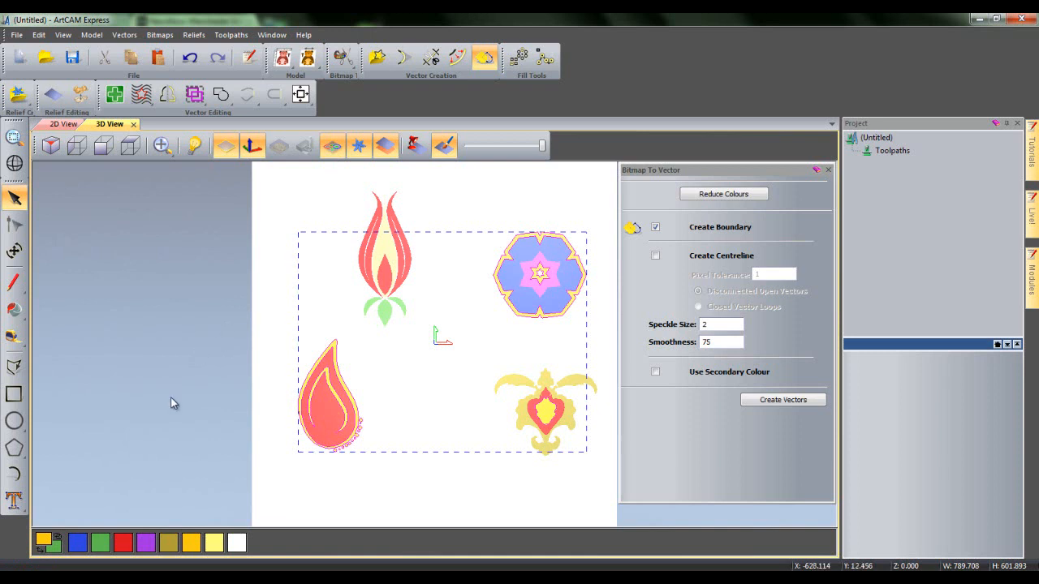
Create boundary vectors from the bitmap's red areas and the remaining pattern colours, leaving no vector selected
left_click(123, 548)
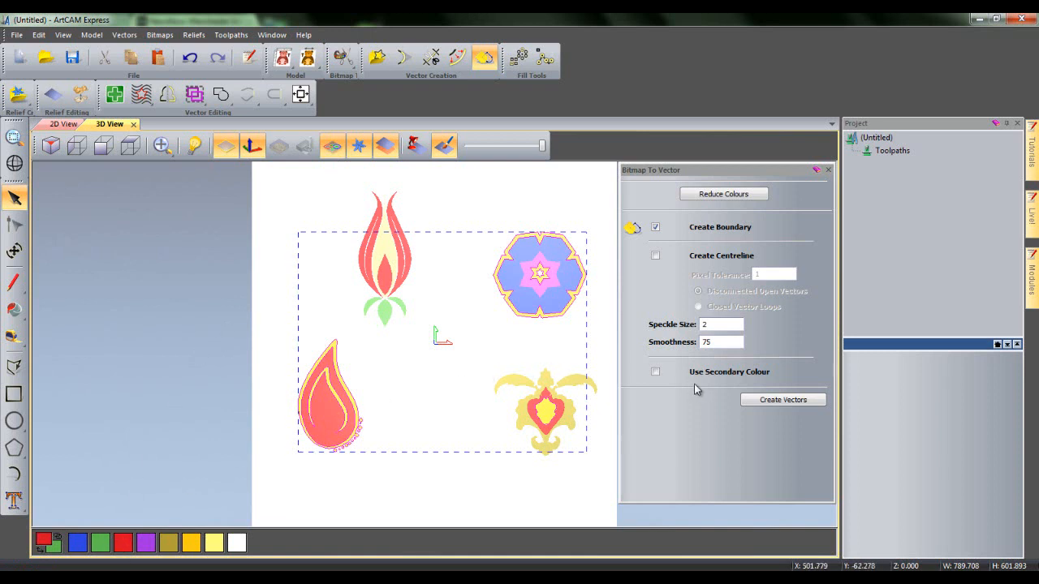
left_click(764, 401)
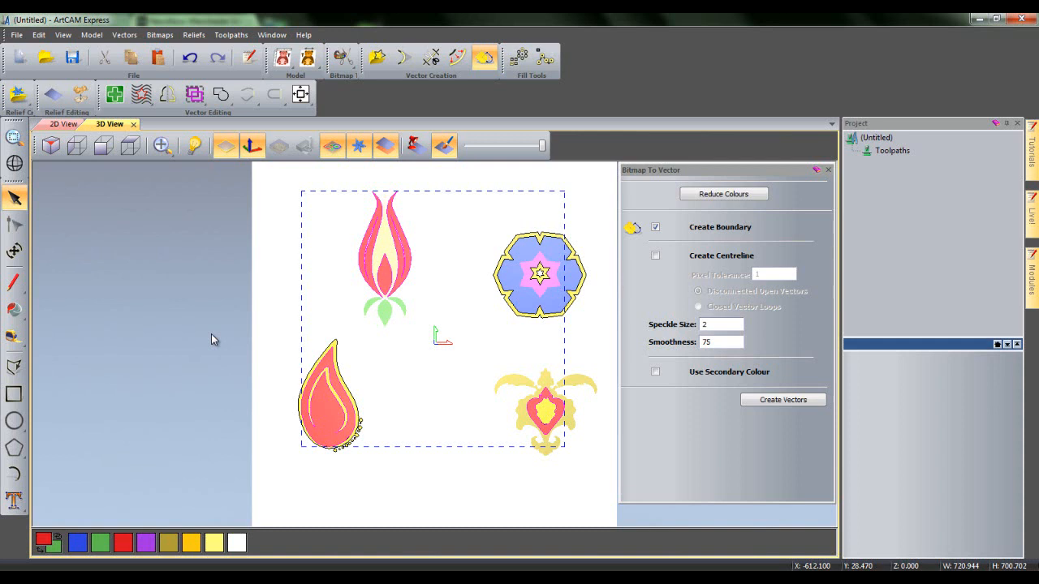
left_click(256, 358)
left_click(315, 375)
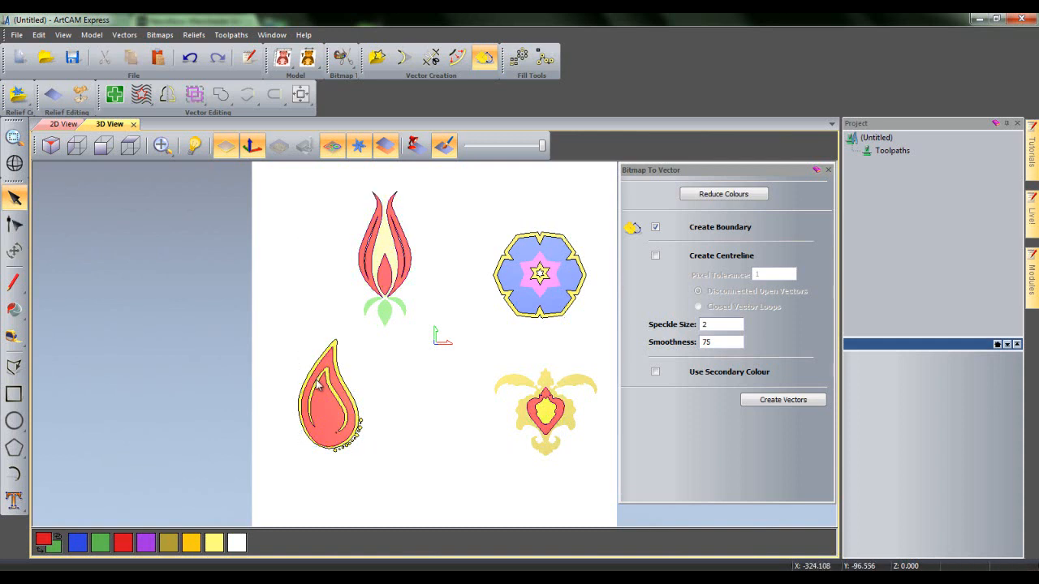
left_click(317, 380)
left_click(377, 395)
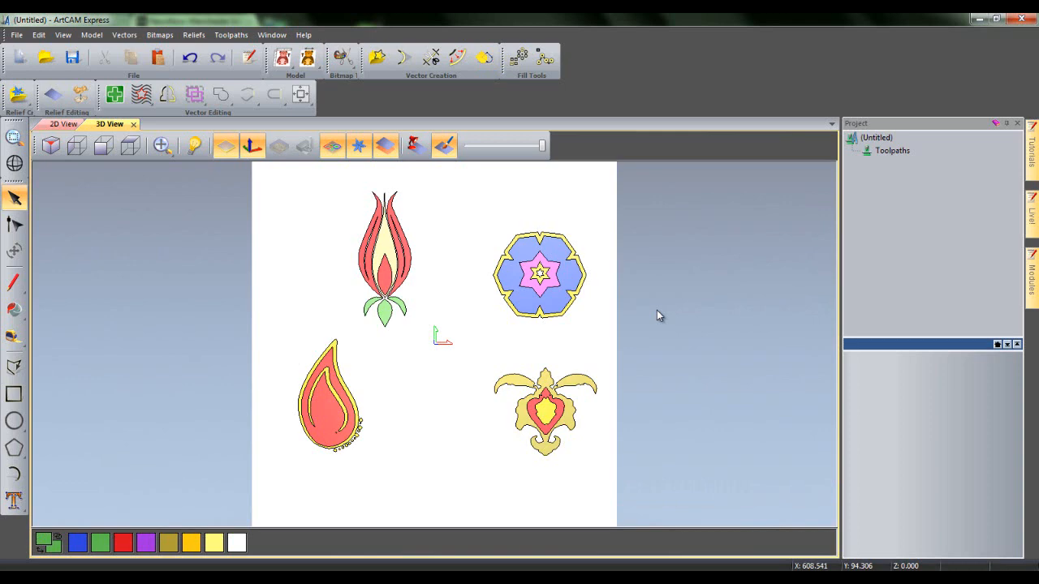
Open the teardrop's outer outline for node editing around the bead that is joined to it at the lower right
scroll(350, 437, "up", 1)
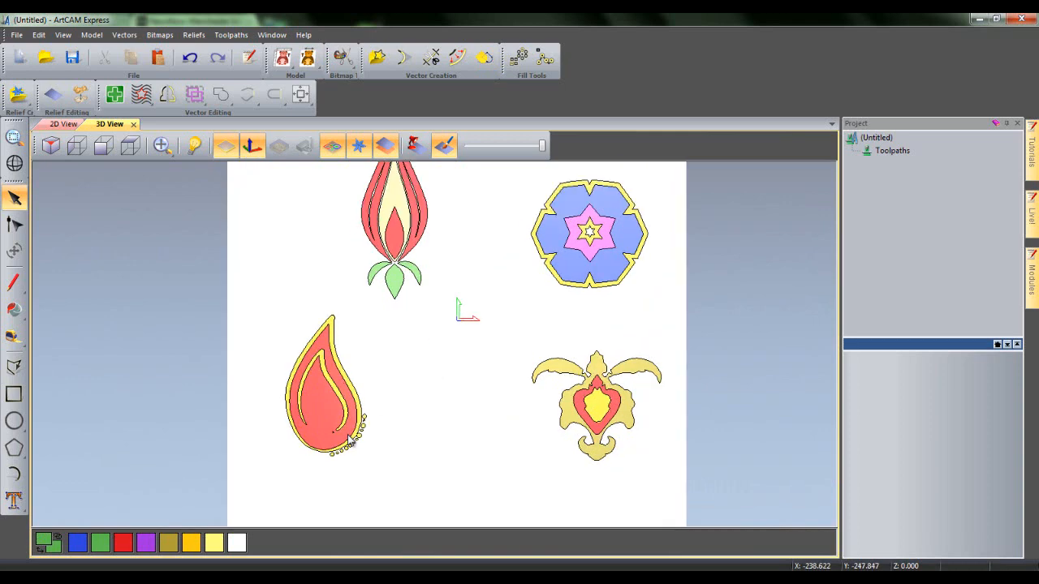
scroll(351, 438, "up", 1)
scroll(366, 453, "up", 1)
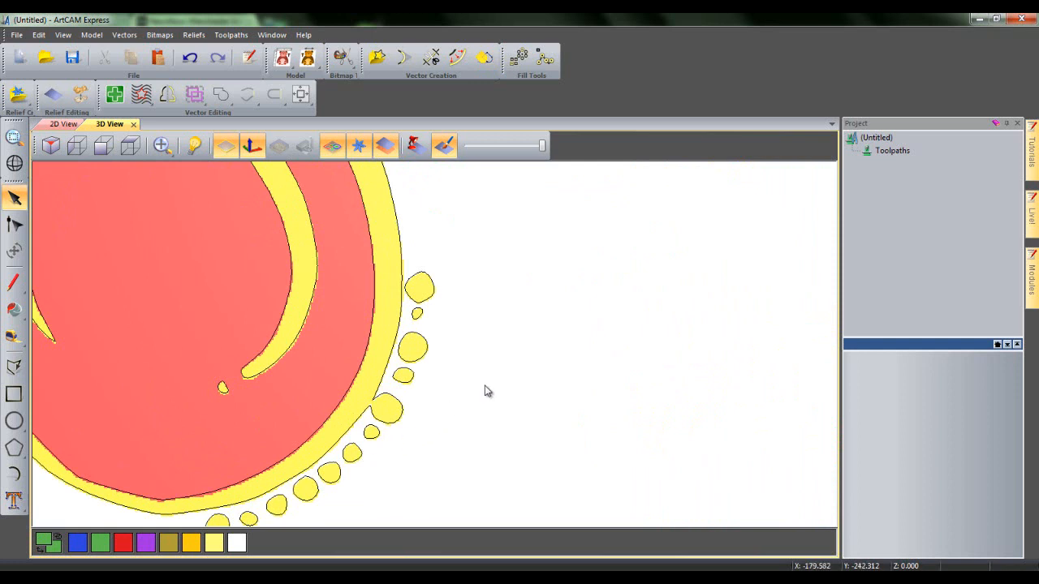
middle_click_drag(469, 406, 458, 398)
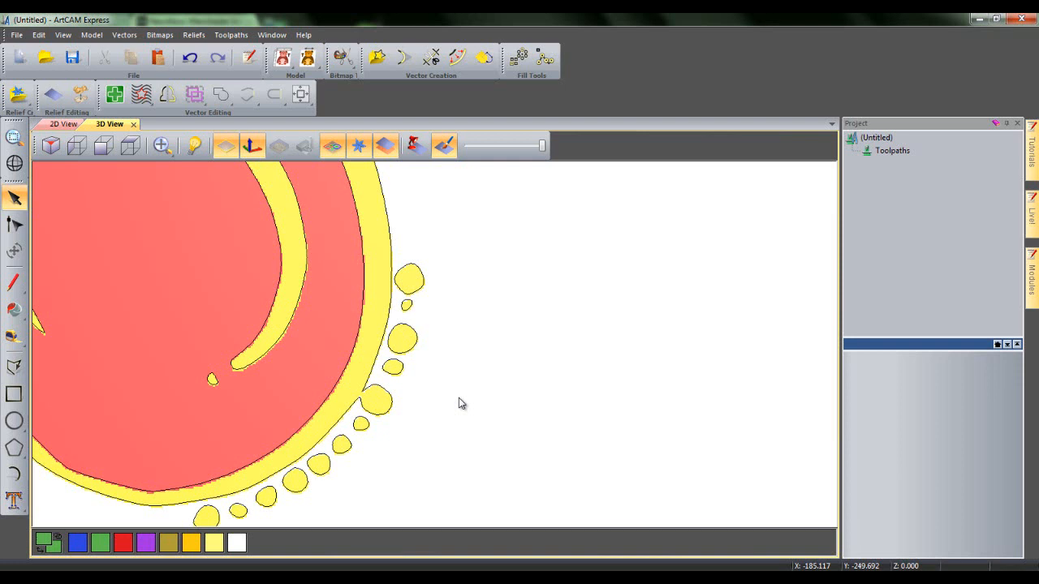
key("n")
left_click(372, 365)
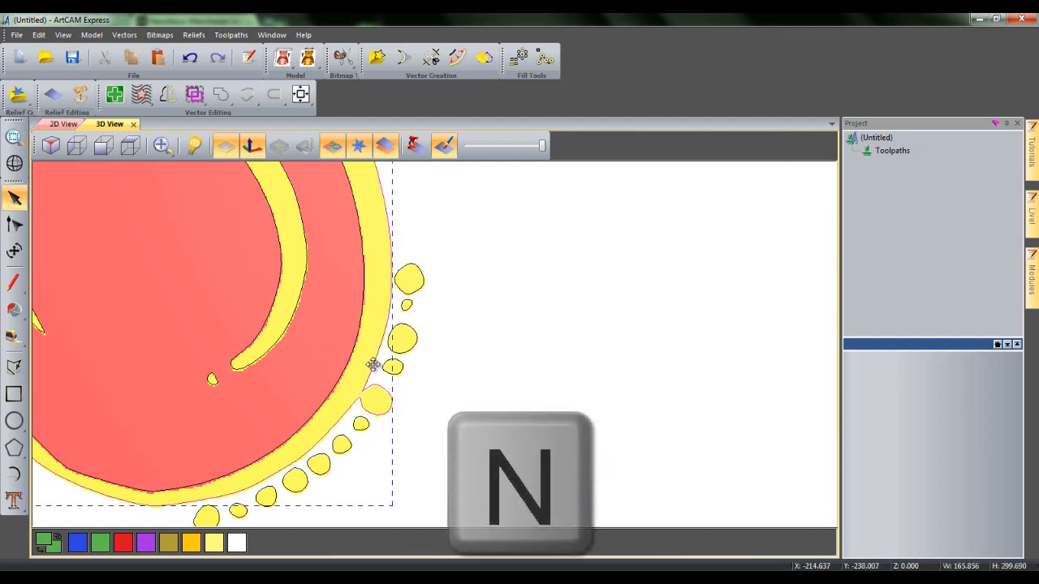
key("n")
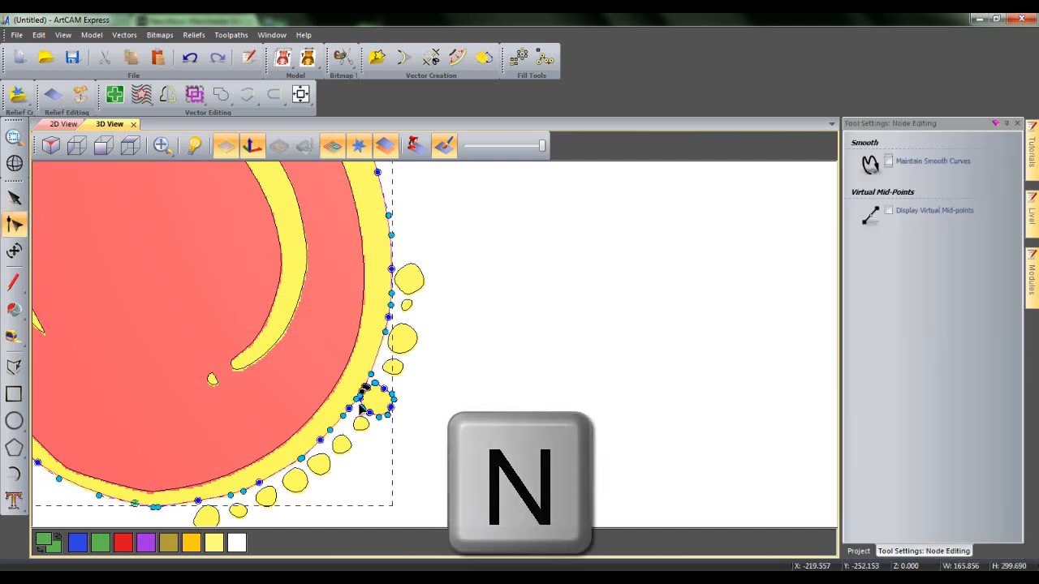
Cut the teardrop's outer outline at the nodes on both sides of the joined bead, and delete the separated teardrop outline
scroll(361, 408, "up", 3)
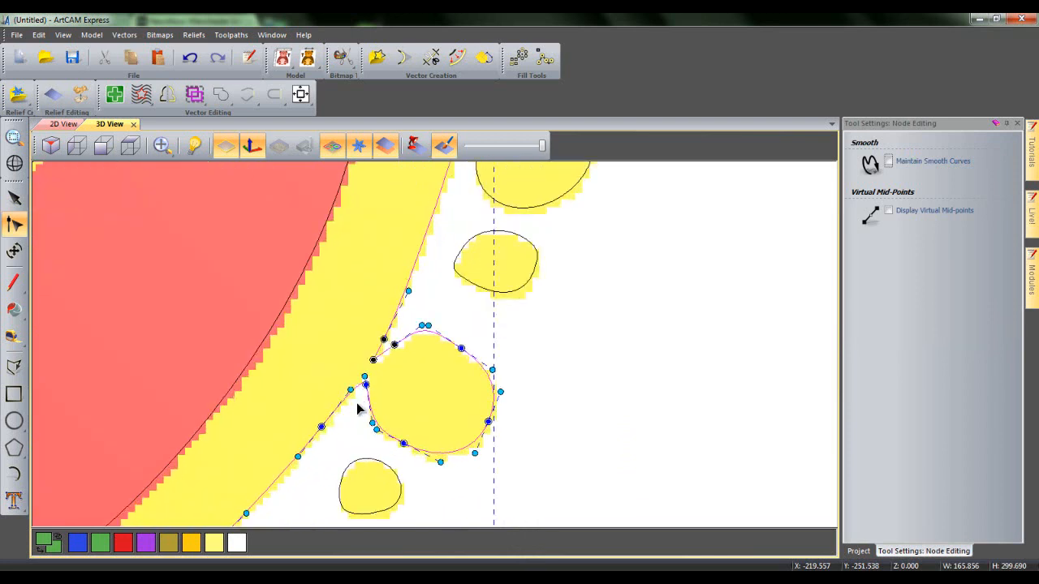
scroll(360, 408, "up", 1)
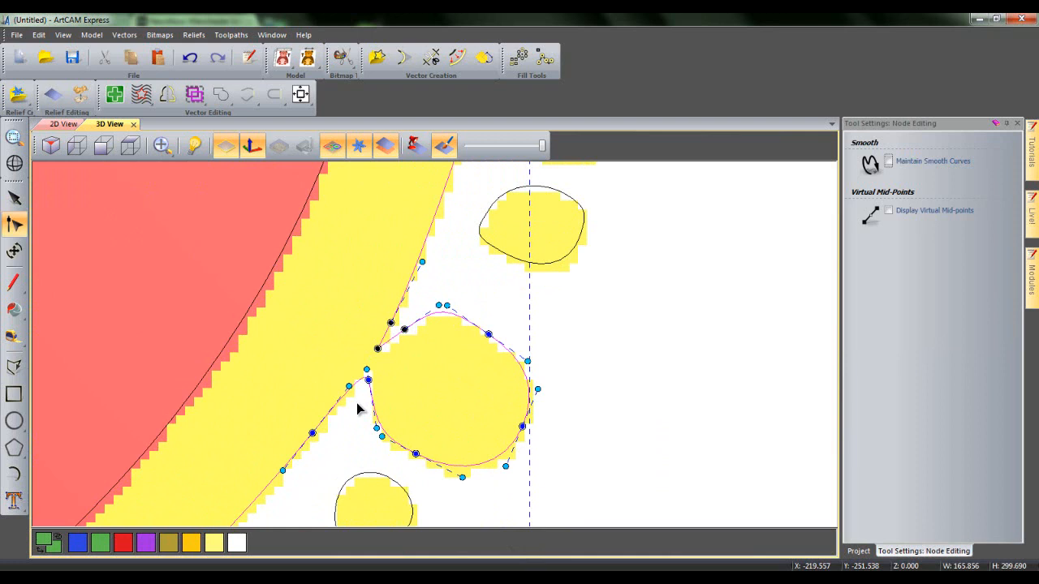
key("c")
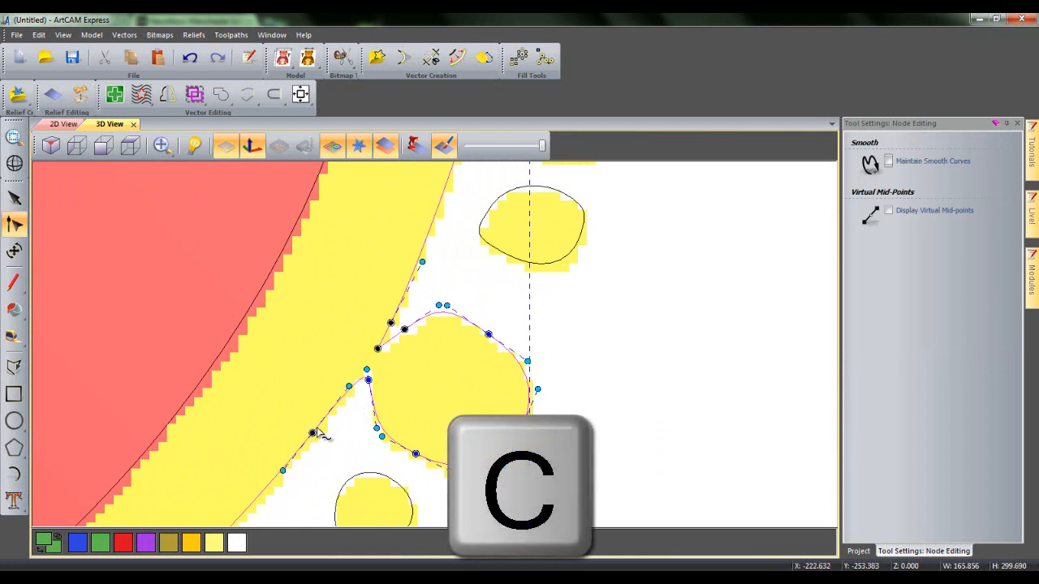
left_click(390, 321)
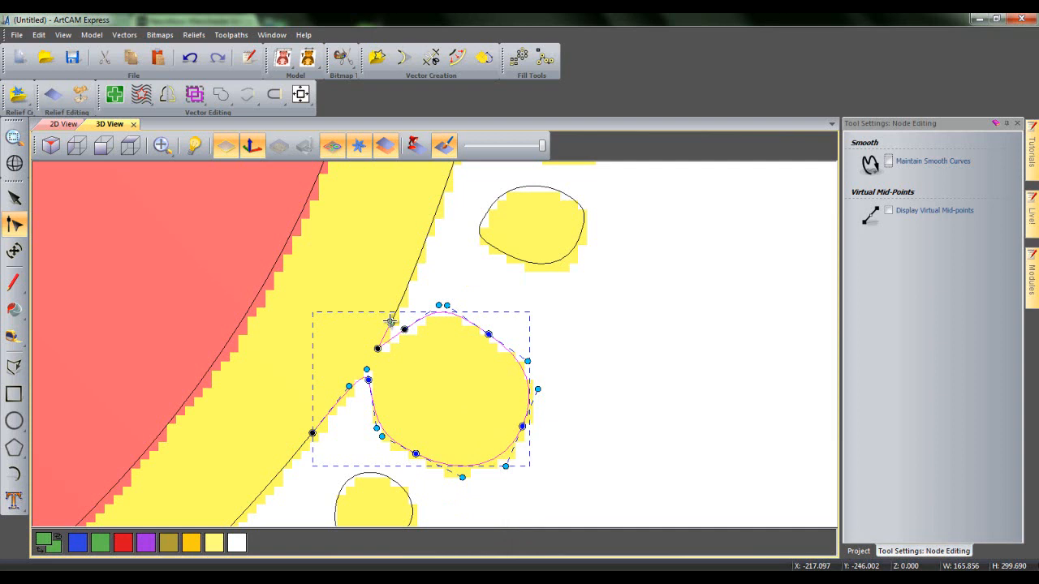
left_click(412, 282)
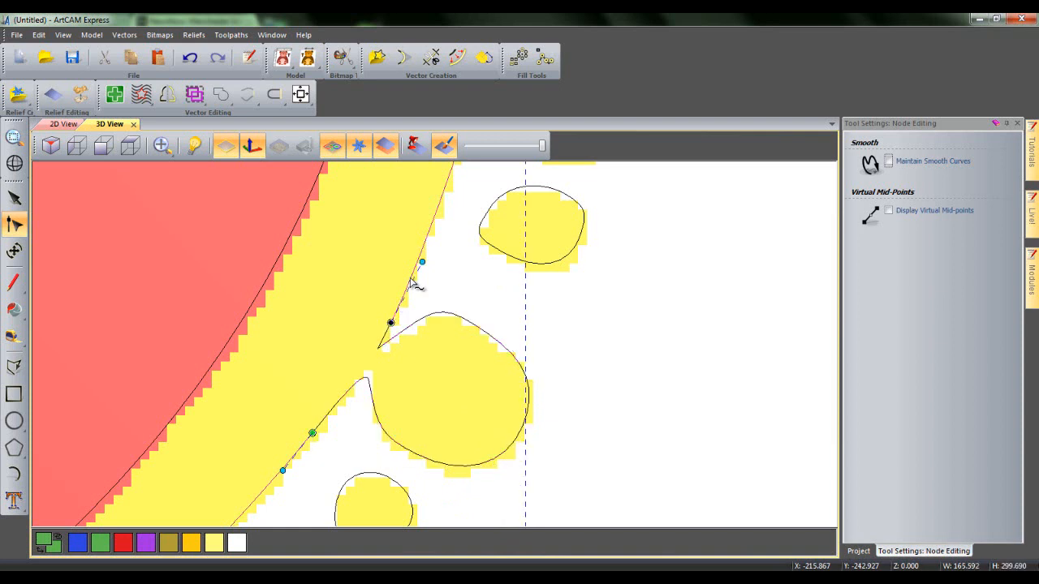
key("Delete")
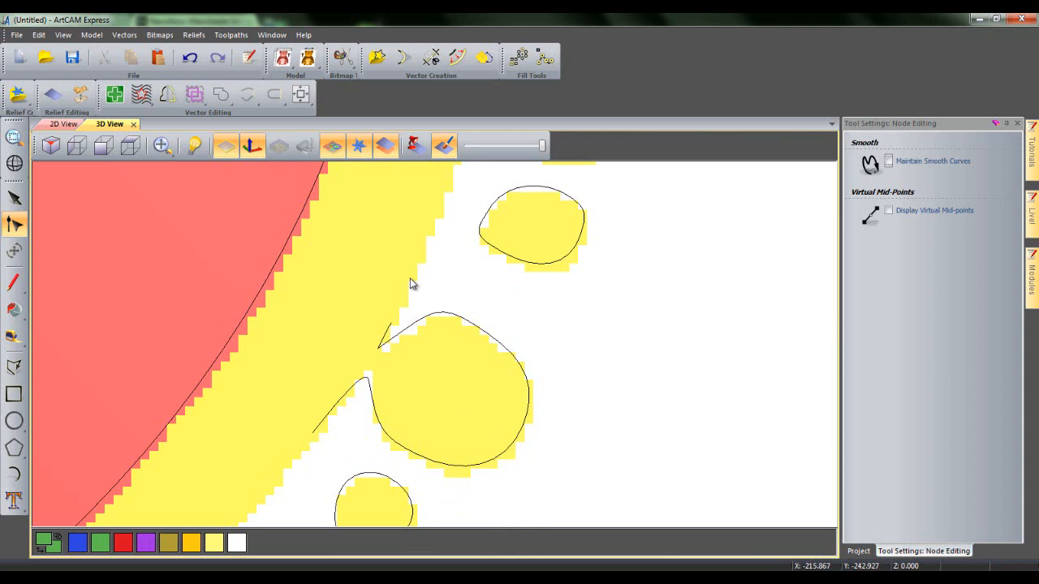
Delete the bead vector's leftover nodes on the side facing the teardrop, keeping only its outer arc
left_click(412, 328)
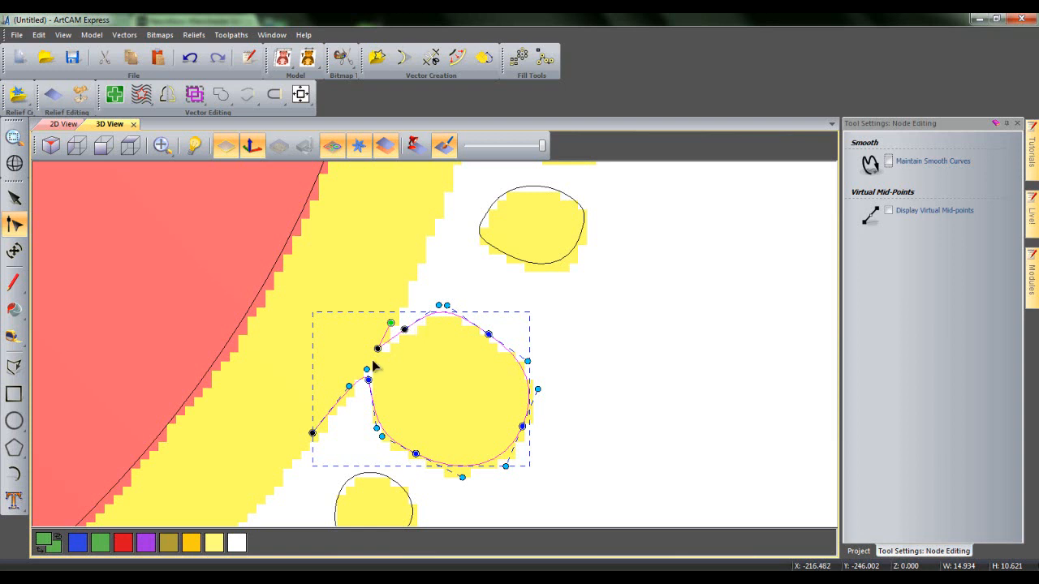
key("d")
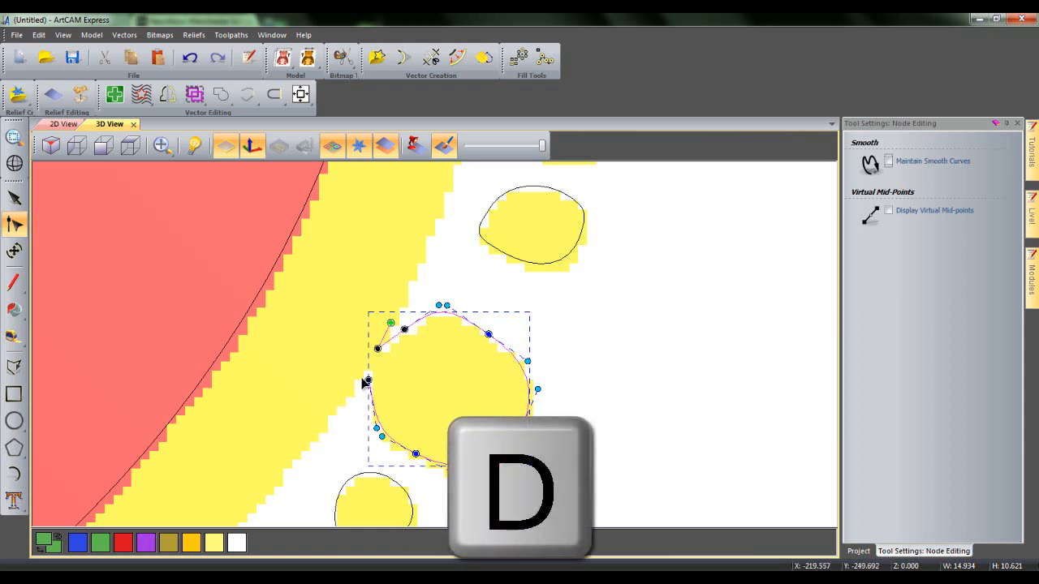
key("d")
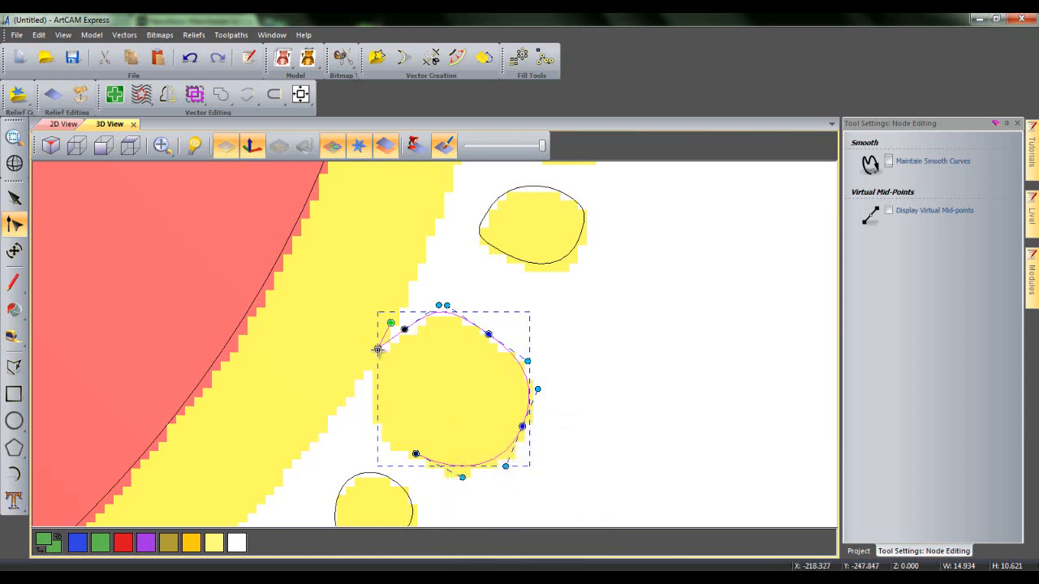
key("d")
key("d")
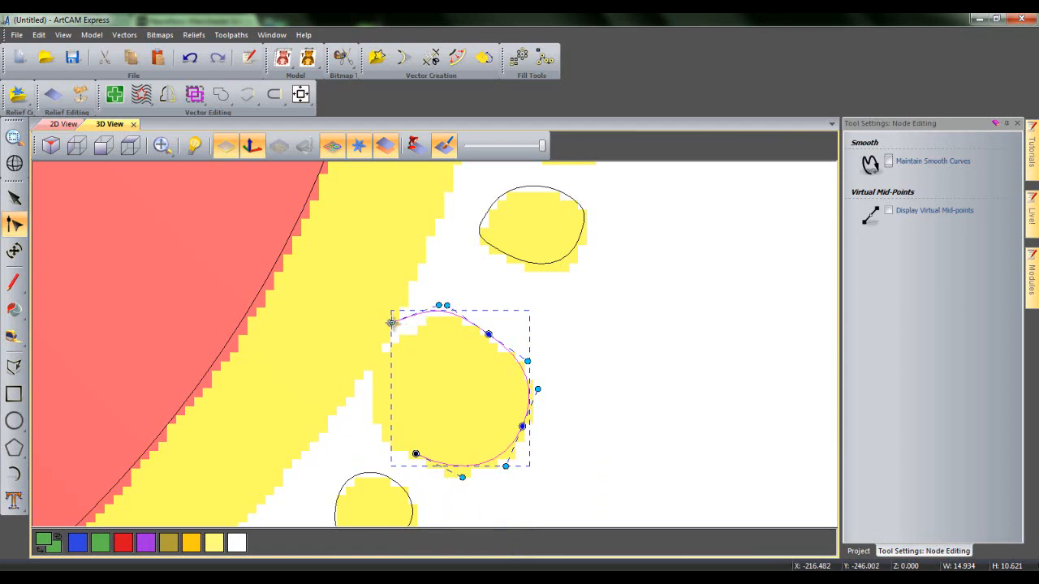
key("d")
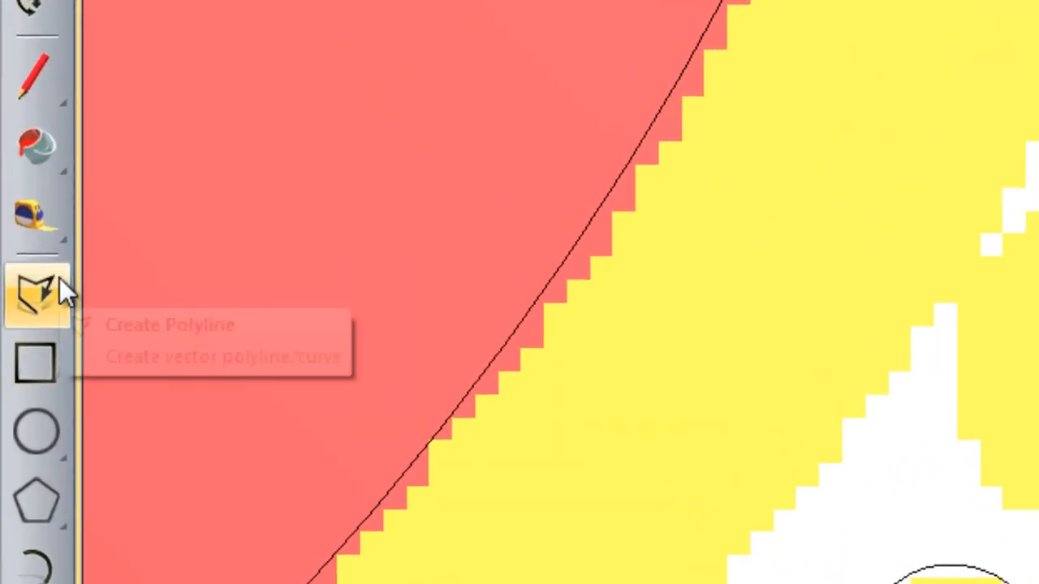
Close the bead's open arc with a smooth polyline added to the existing vector, placing points around its teardrop-facing side
left_click(59, 280)
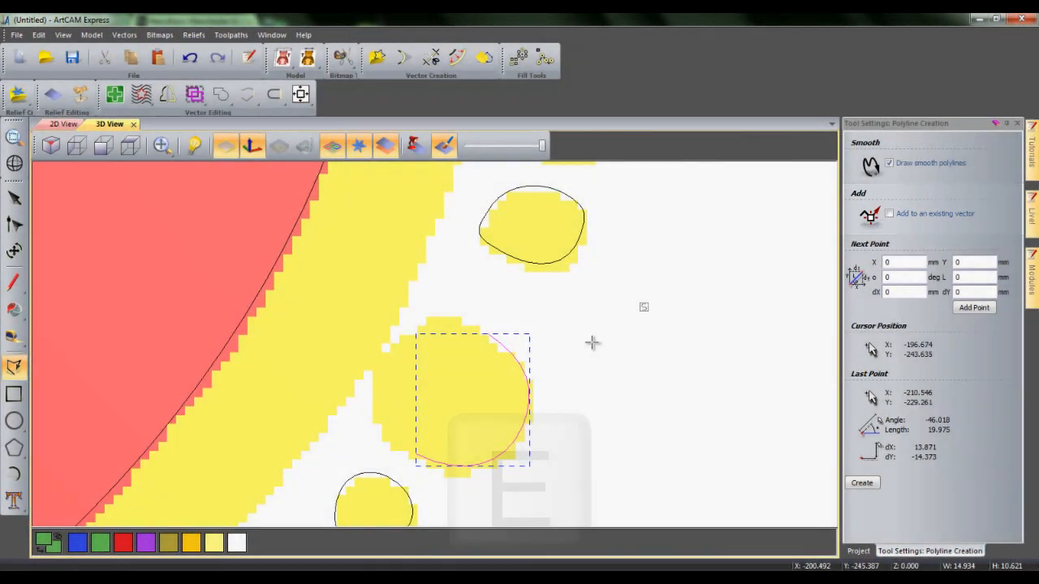
key("e")
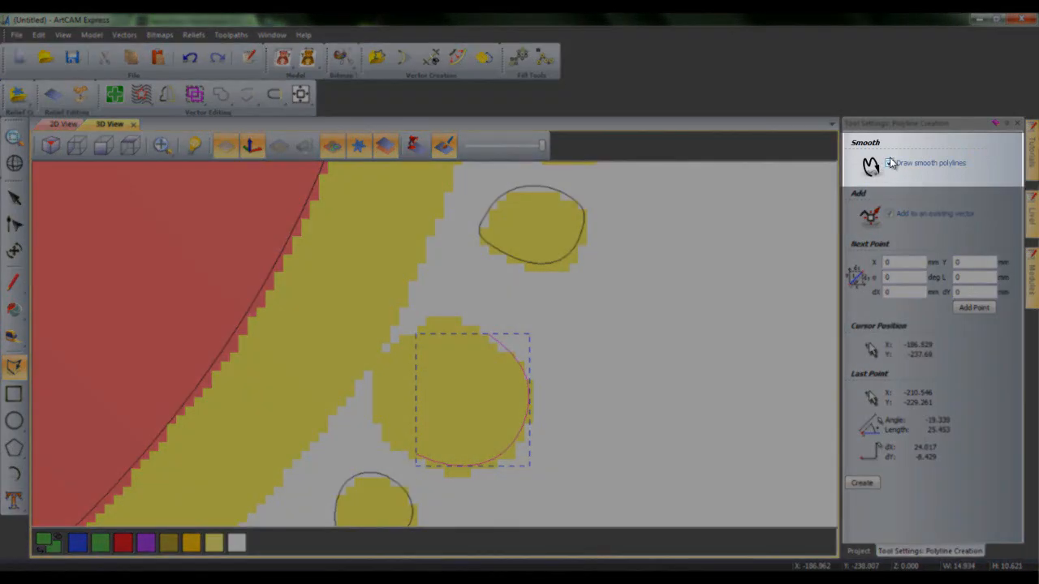
key("s")
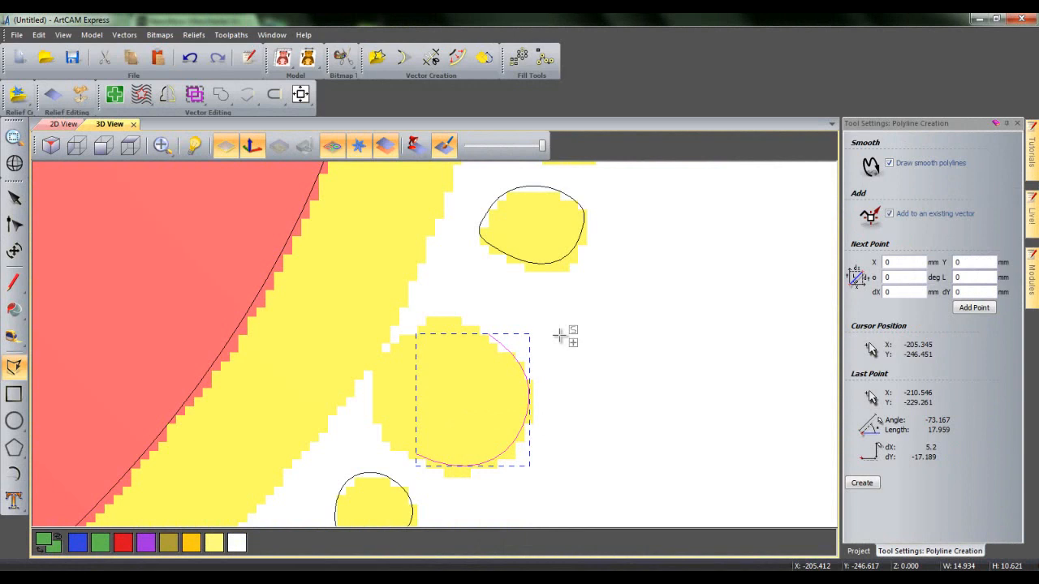
left_click(415, 454)
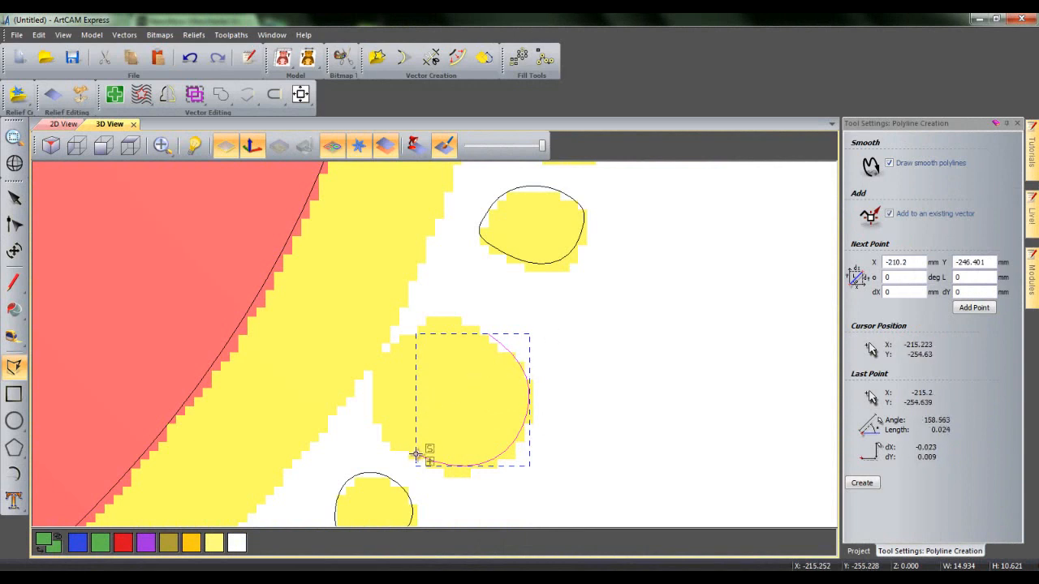
left_click(385, 407)
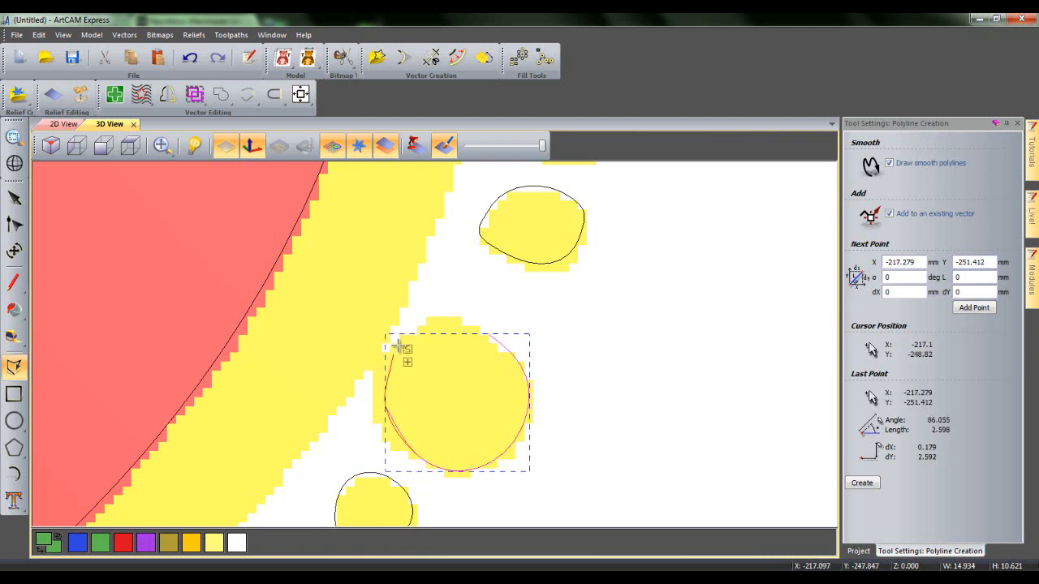
left_click(401, 343)
left_click(451, 323)
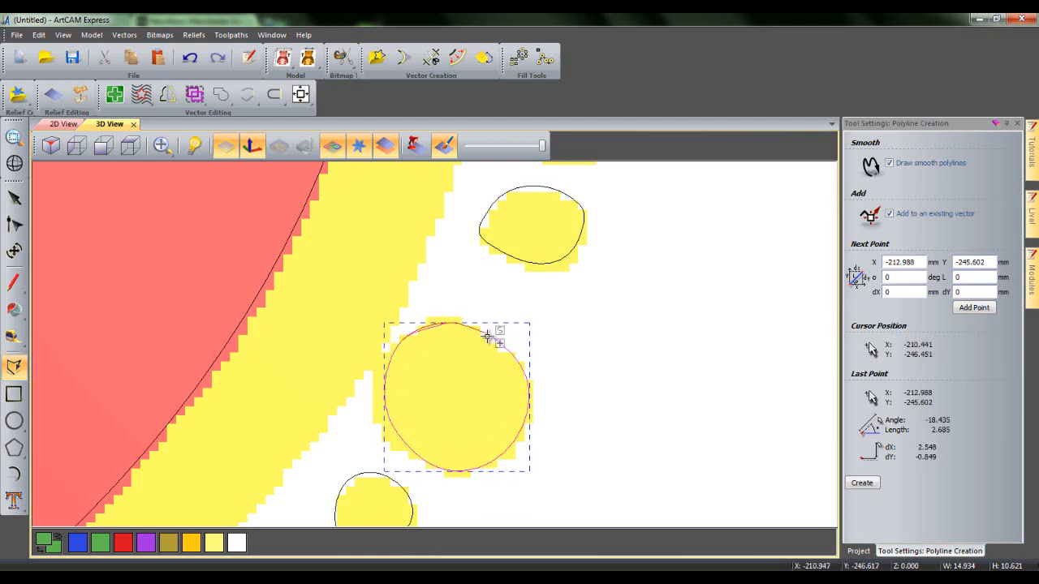
left_click(489, 334)
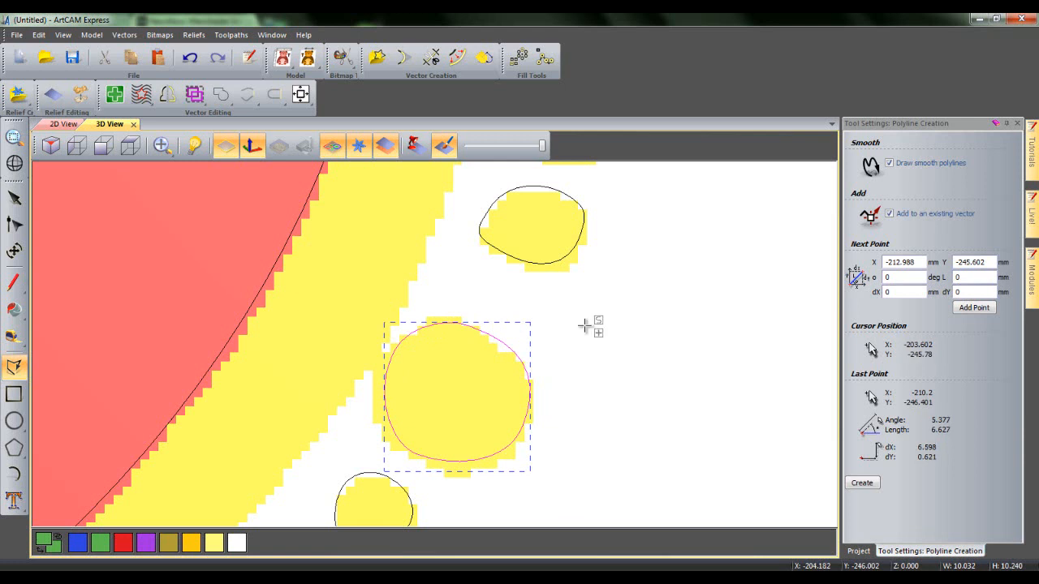
key("Escape")
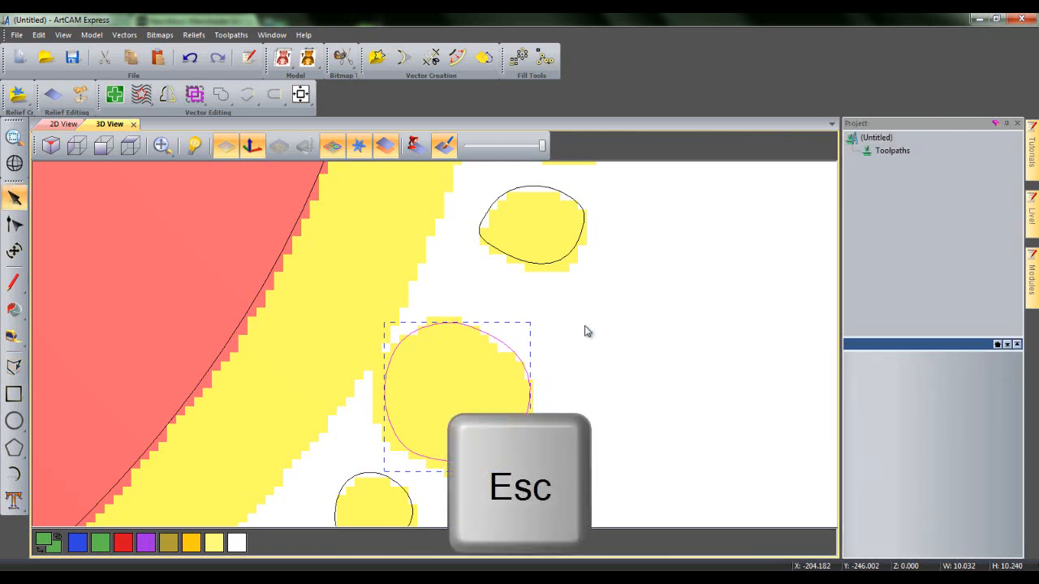
Start a separate smooth polyline beside the joined bead and trace the teardrop's outer yellow edge up its lower right side
scroll(434, 271, "down", 5)
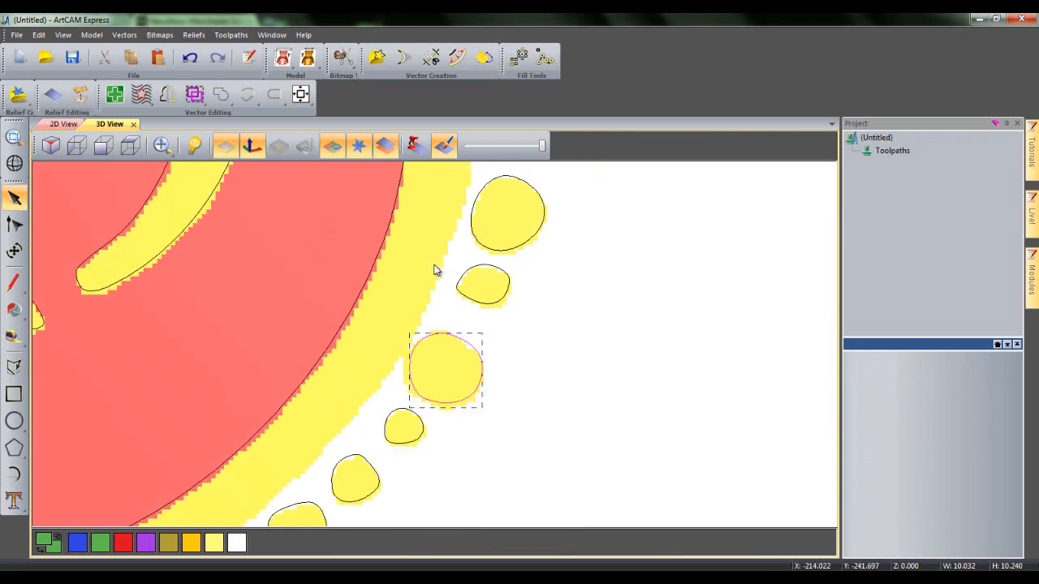
scroll(434, 271, "down", 3)
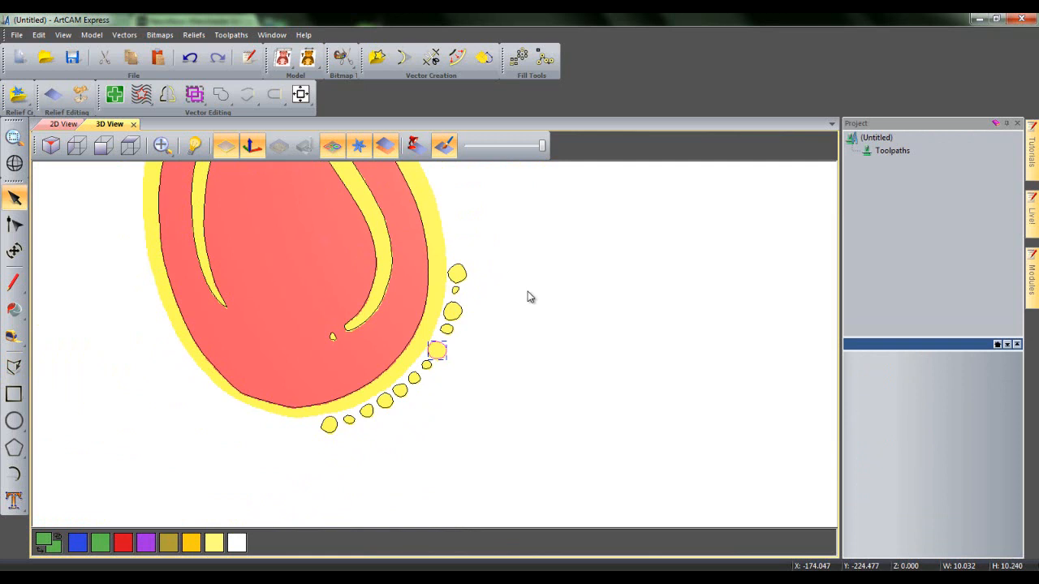
left_click(16, 365)
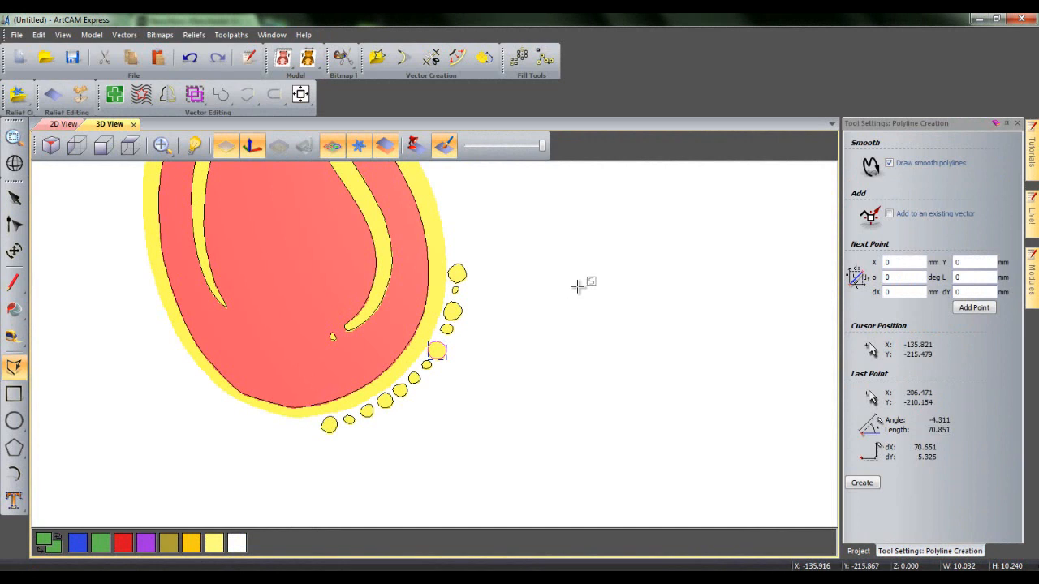
left_click(436, 324)
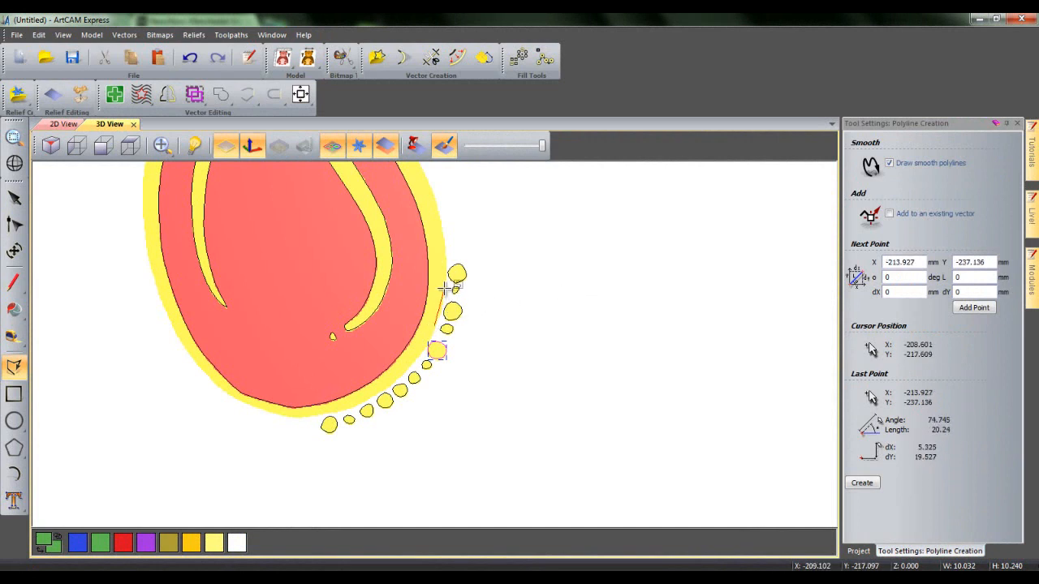
left_click(444, 287)
left_click(445, 224)
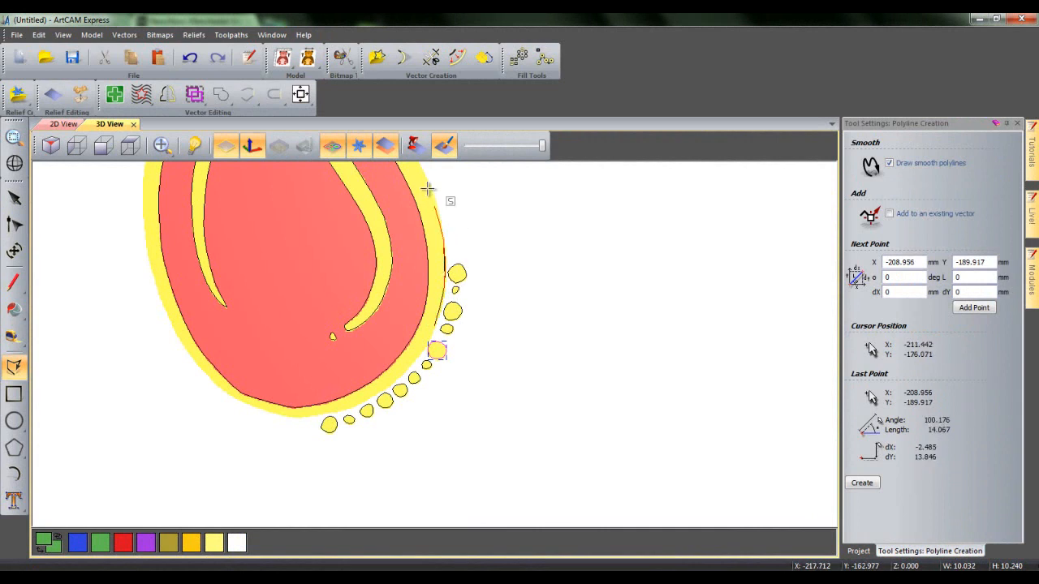
left_click(424, 177)
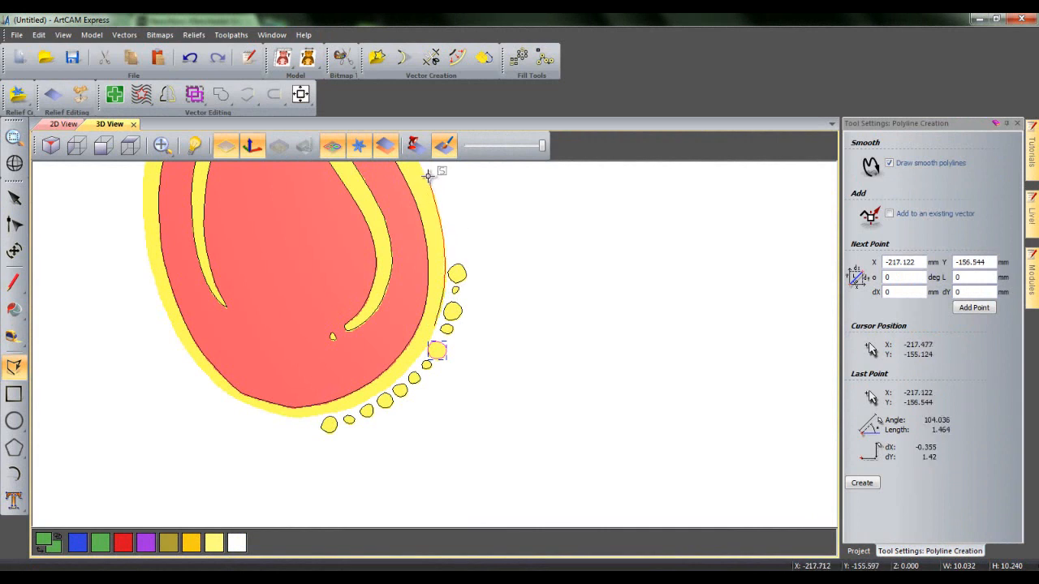
Continue the smooth polyline along the teardrop's upper right outer edge to just below the tip
scroll(422, 177, "up", 3)
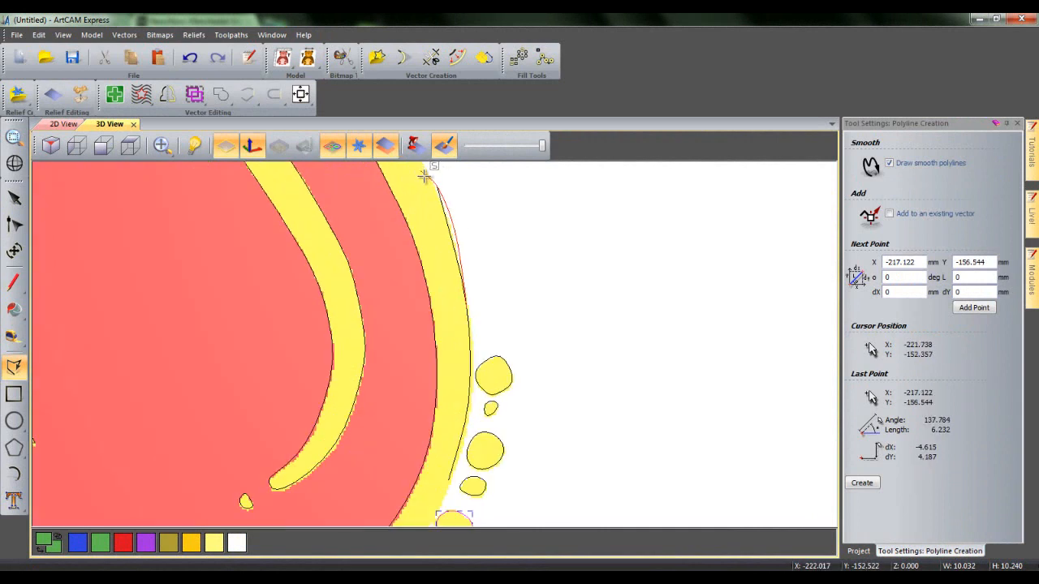
scroll(425, 177, "down", 2)
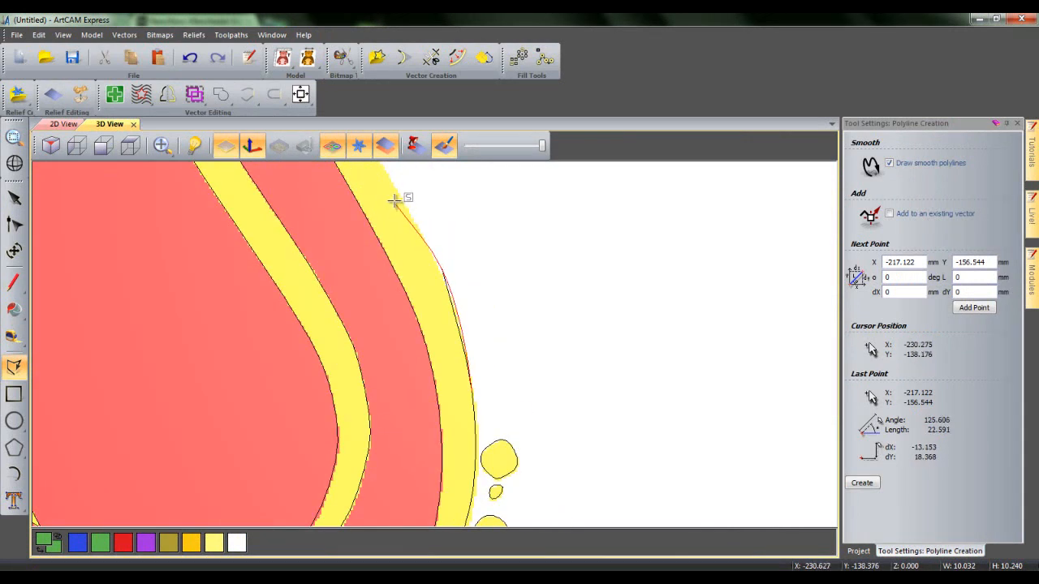
scroll(398, 196, "up", 1)
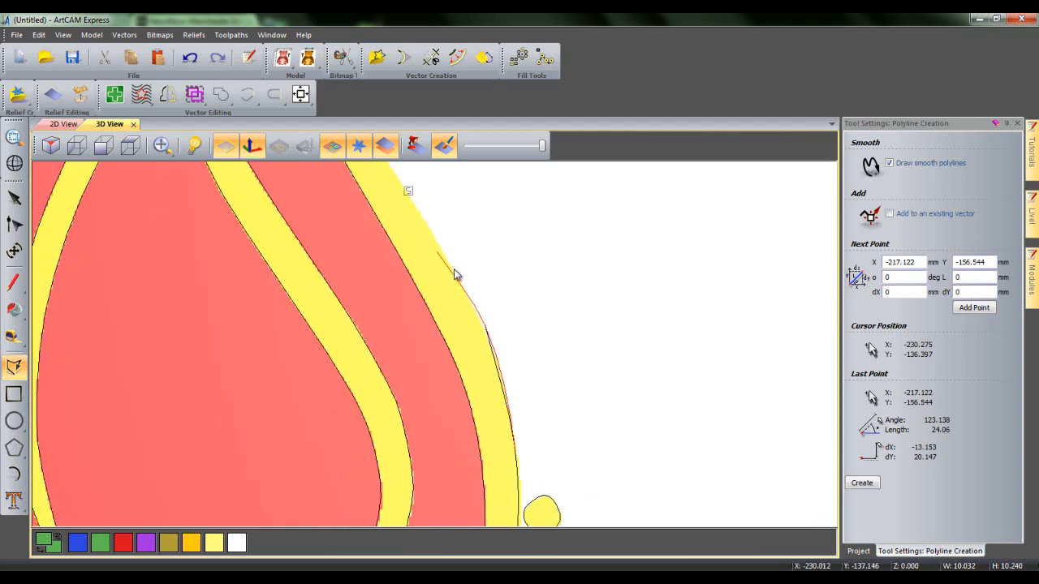
middle_click_drag(455, 269, 510, 324)
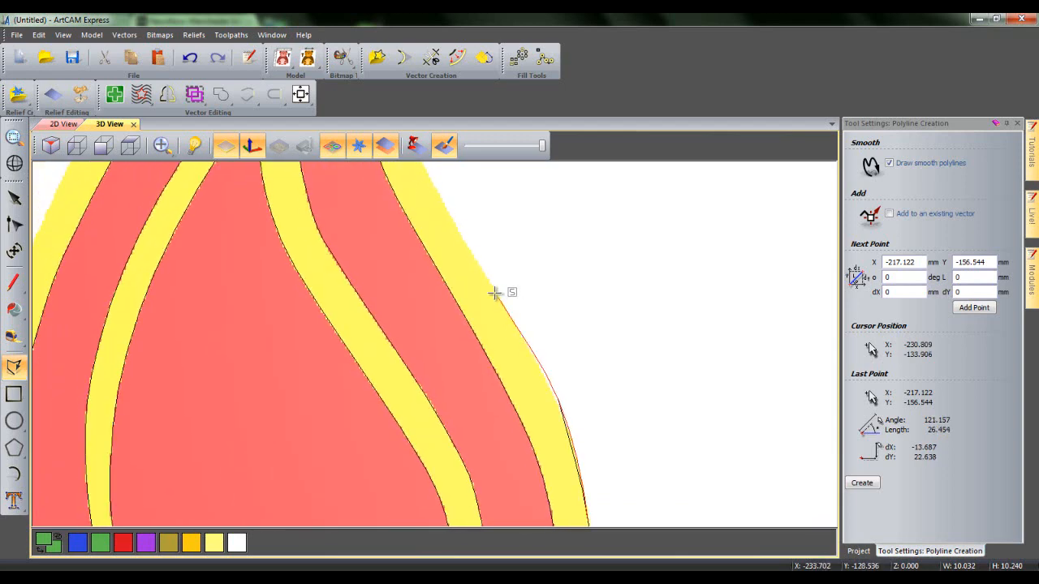
left_click(482, 267)
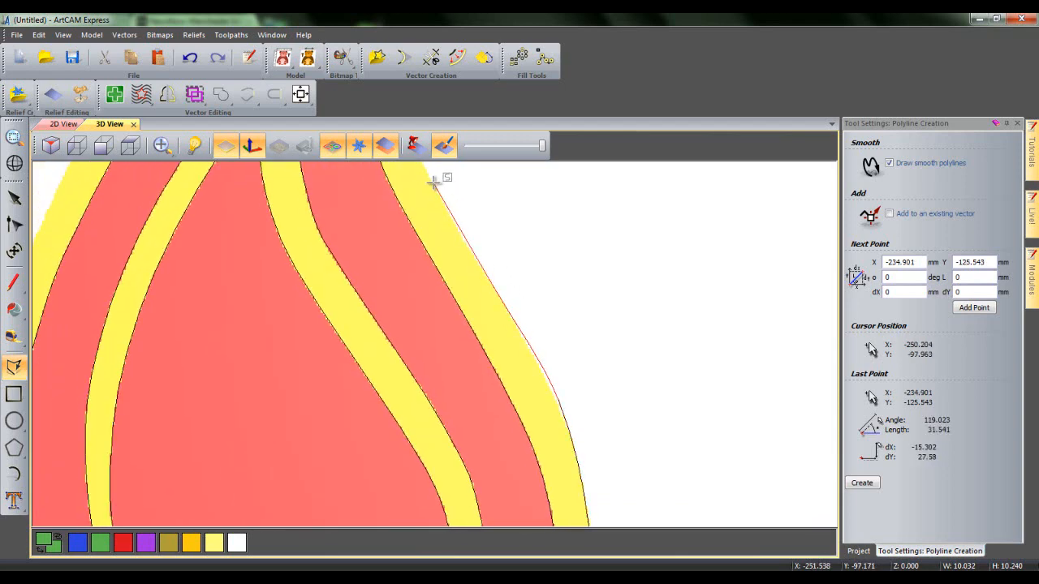
left_click(434, 183)
middle_click_drag(441, 174, 544, 439)
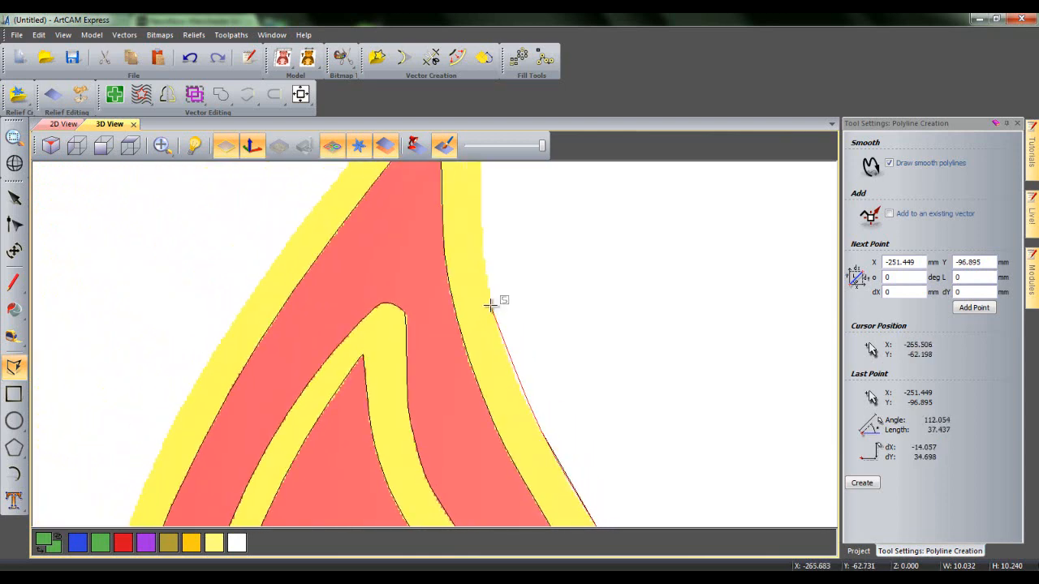
left_click(480, 190)
middle_click_drag(480, 185, 472, 389)
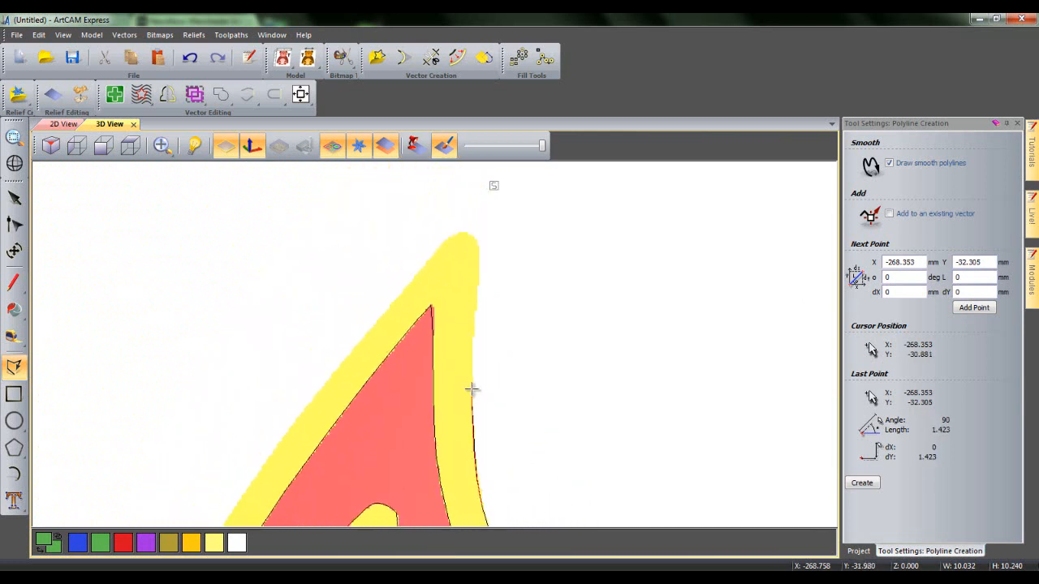
left_click(477, 284)
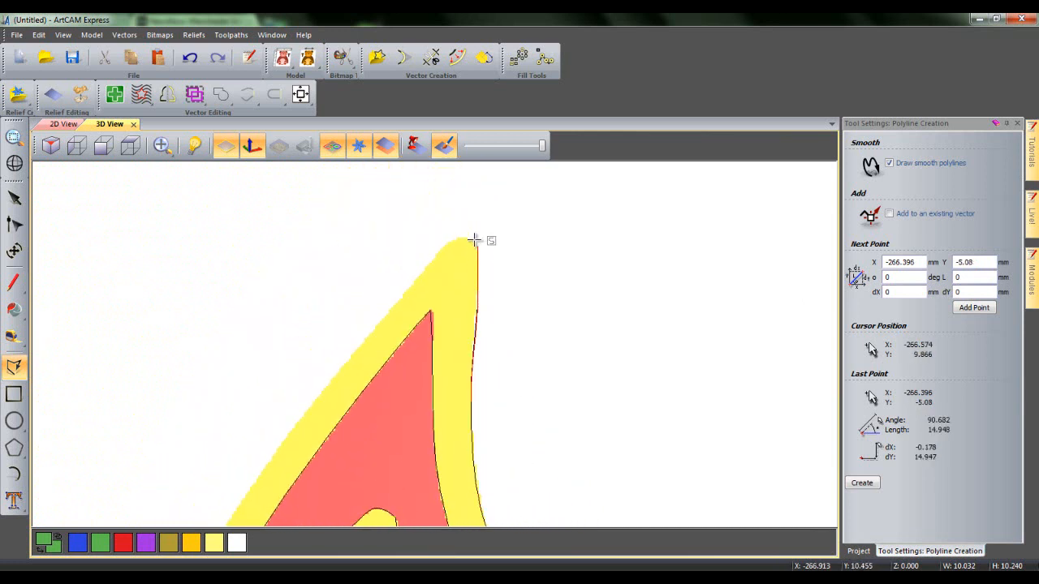
Place a smooth point at the teardrop's tip, remove it, and replace it with a straight-segment corner point with smooth polylines switched off
left_click(472, 236)
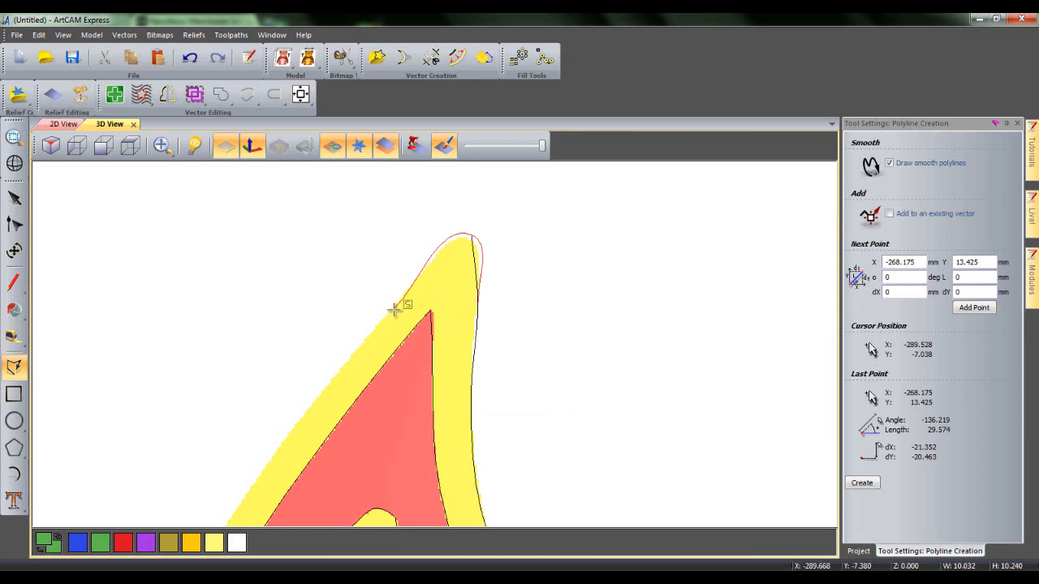
key("s")
key("minus")
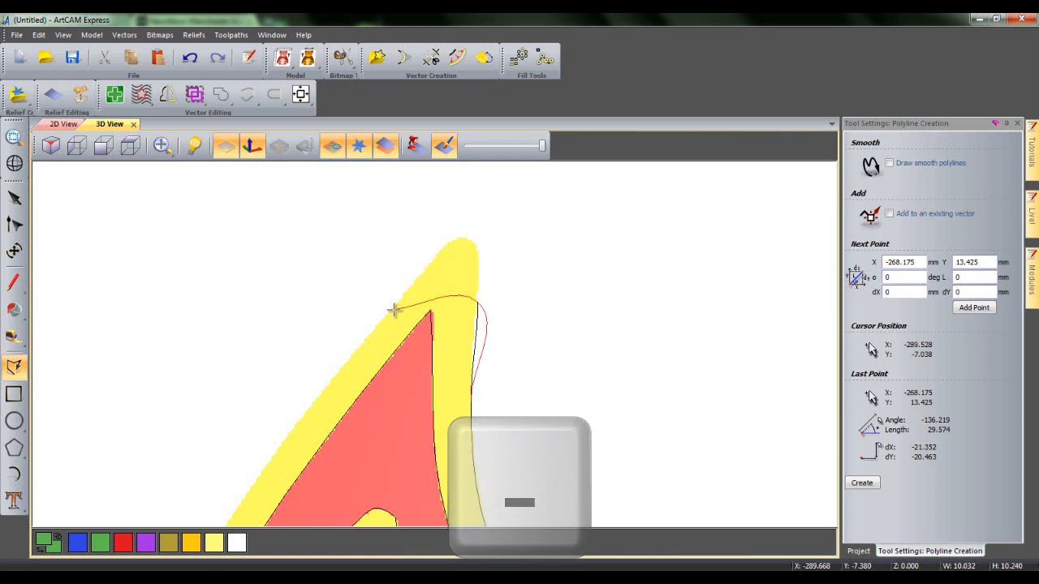
left_click(471, 238)
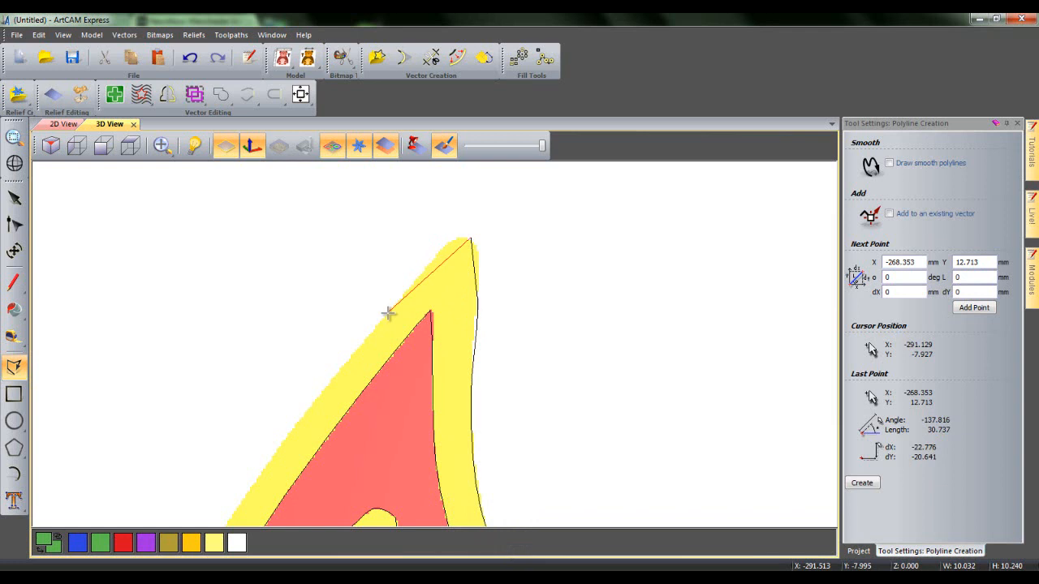
Switch smooth polylines back on and trace the teardrop's outer left edge from the tip down and around to the starting point
key("s")
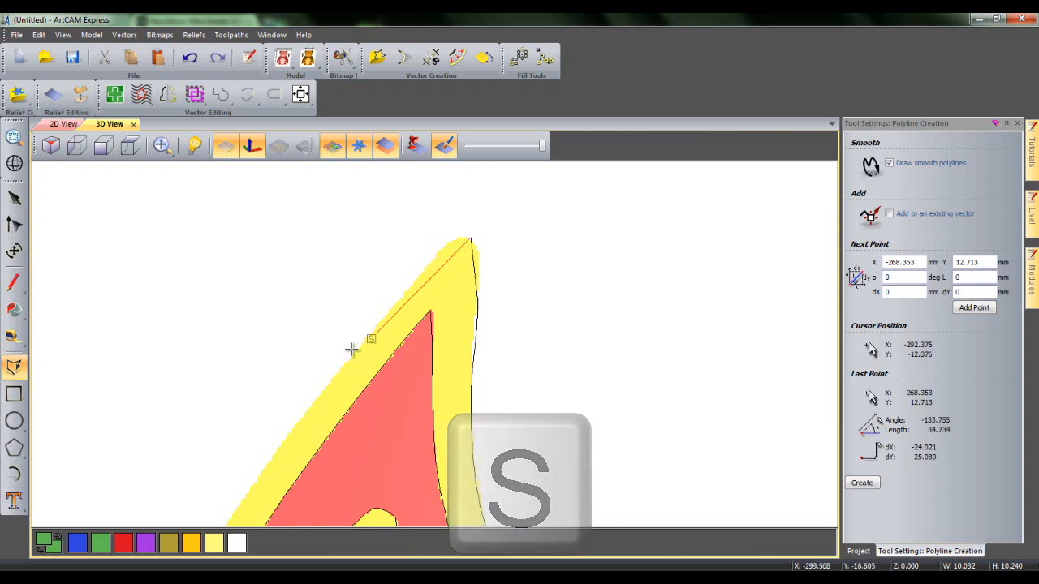
left_click(377, 323)
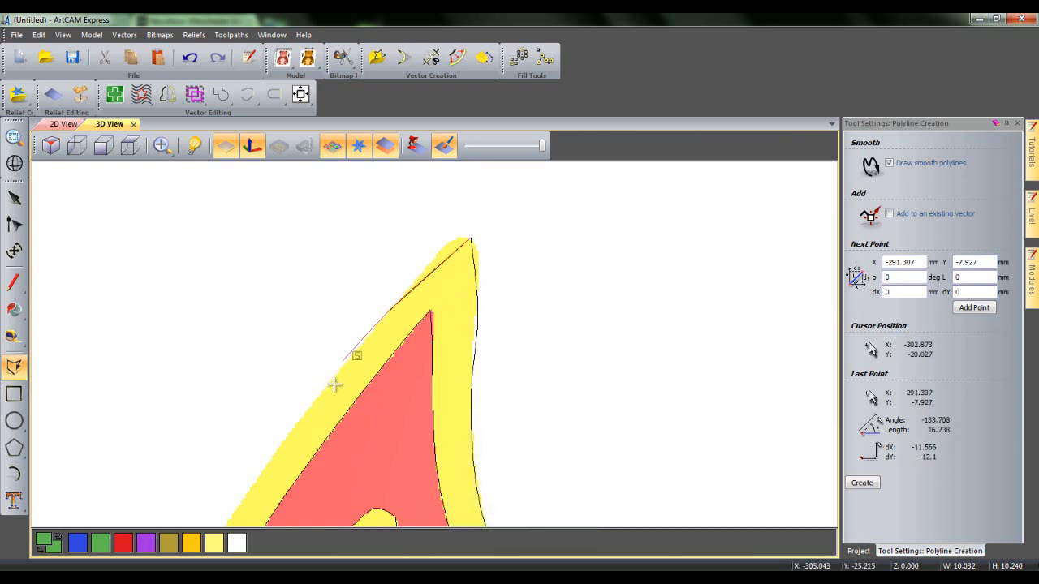
left_click(327, 396)
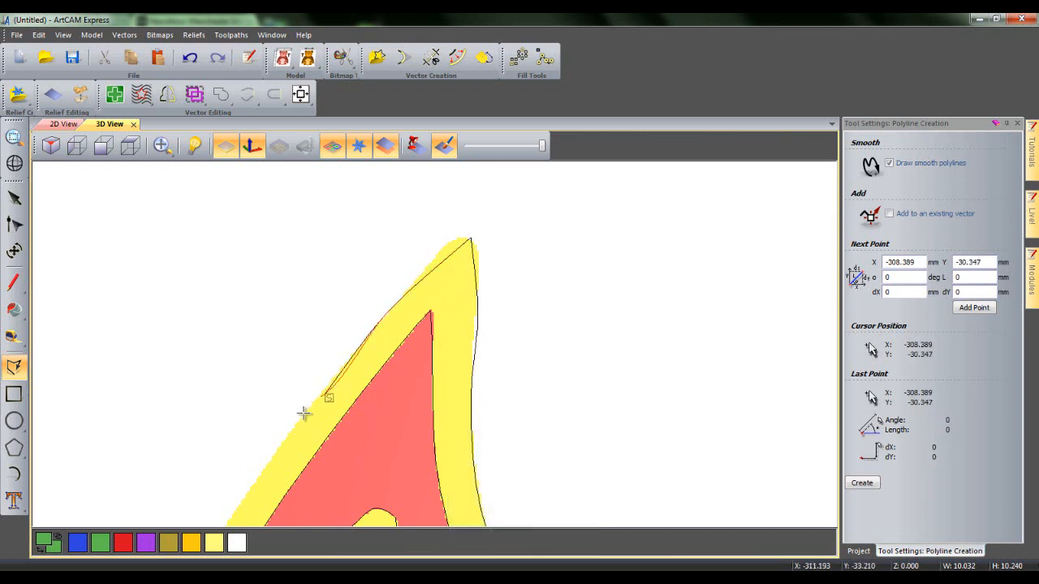
left_click(253, 486)
scroll(239, 504, "down", 1)
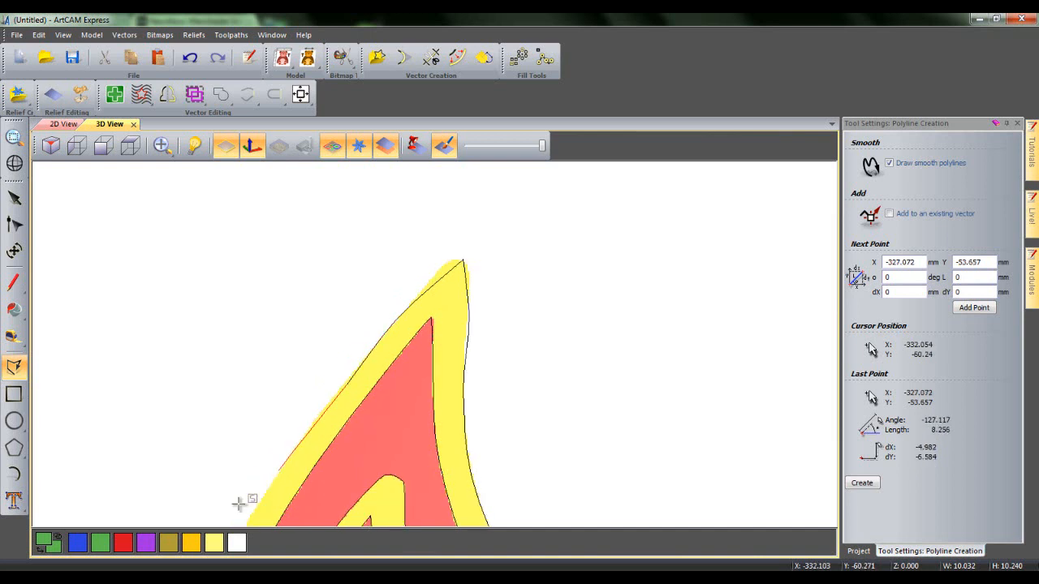
middle_click_drag(239, 504, 343, 360)
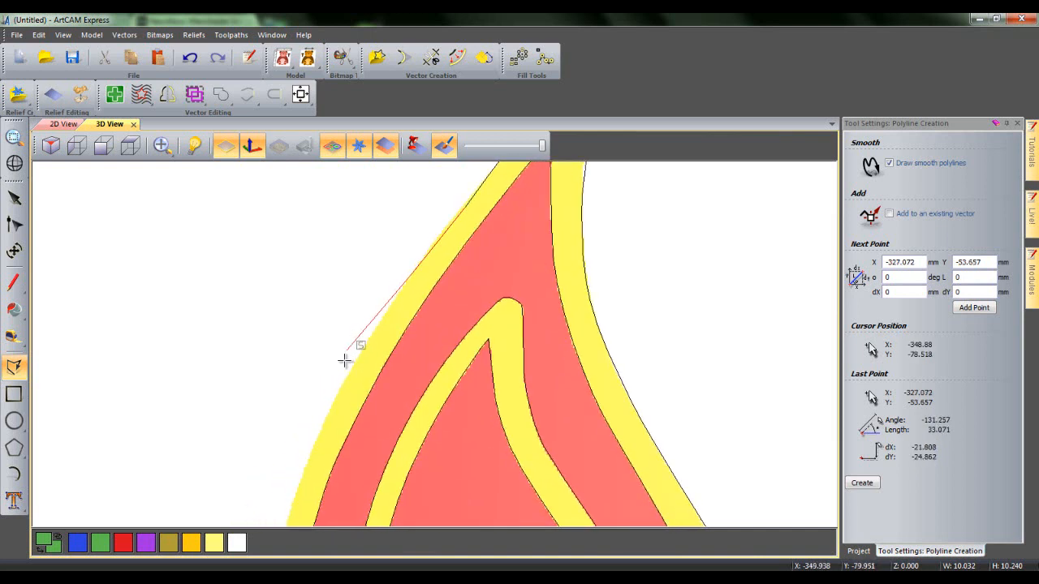
left_click(343, 385)
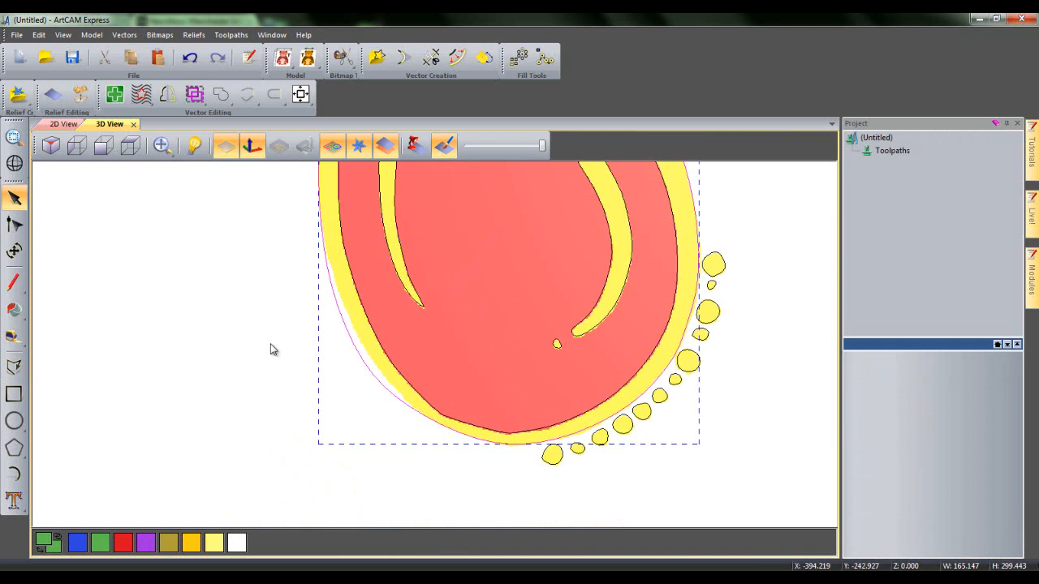
Open the new teardrop outline for node editing and nudge its lower-left node slightly up and right towards the yellow edge
key("n")
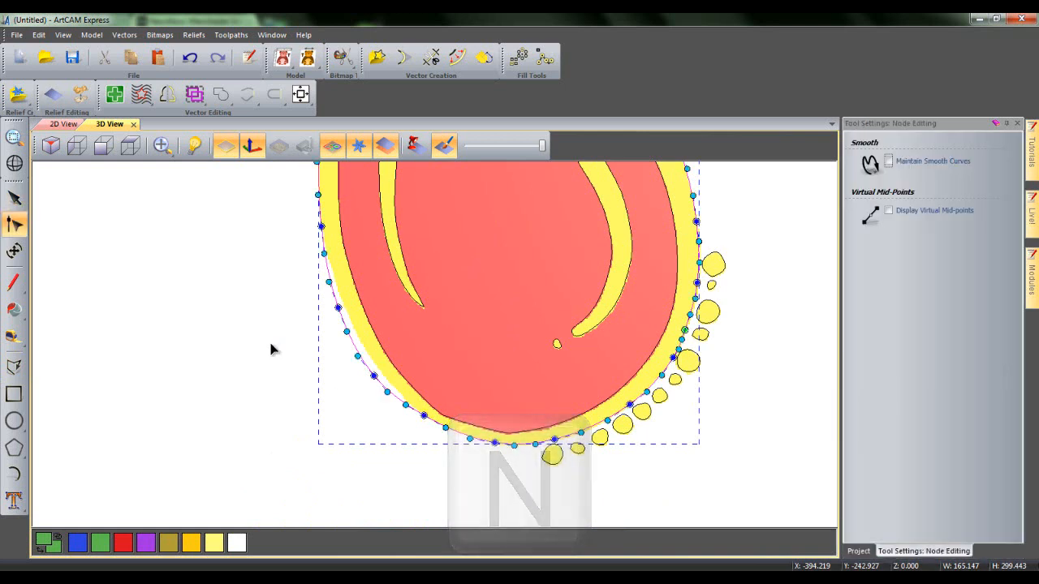
left_click(339, 309)
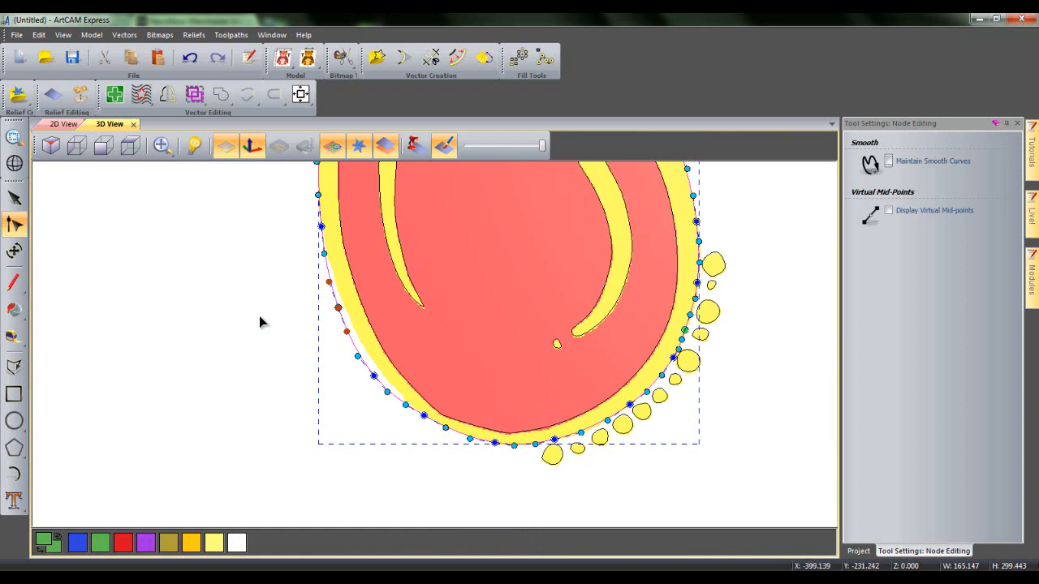
key("Up")
key("Up")
key("Right")
key("Right")
key("Right")
key("Right")
key("Right")
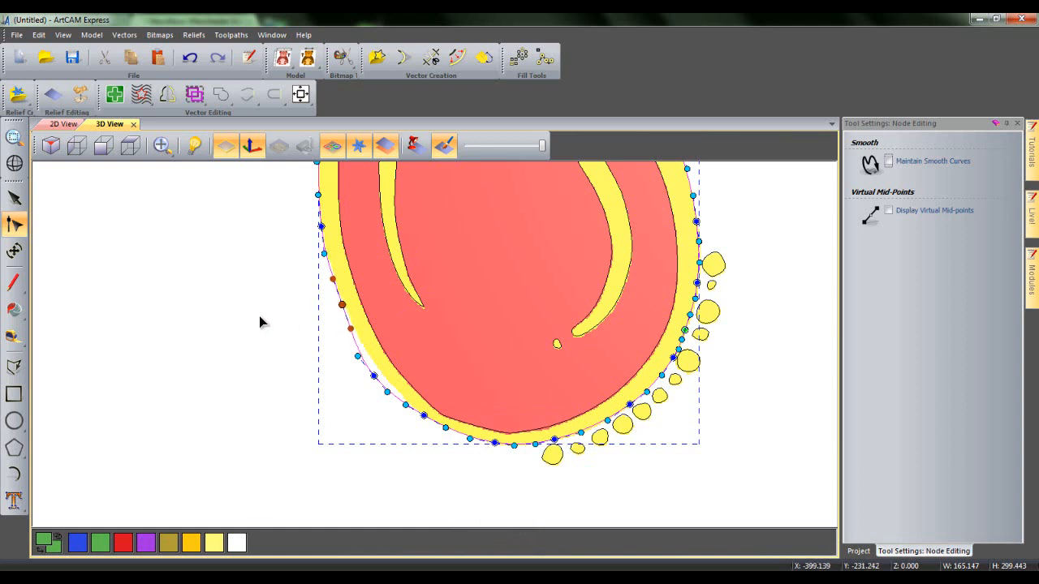
Nudge the teardrop outline's next lower-left node right and up to meet the yellow edge, and deselect the outline
left_click(373, 378)
key("Right")
key("Right")
key("Right")
key("Right")
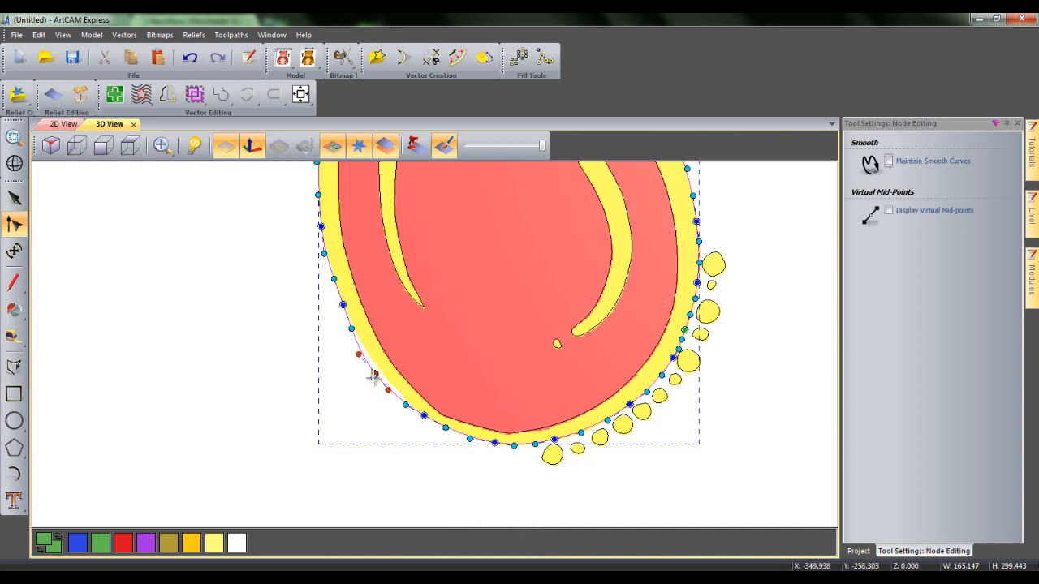
key("Up")
key("Up")
key("Up")
key("Up")
key("Right")
key("Right")
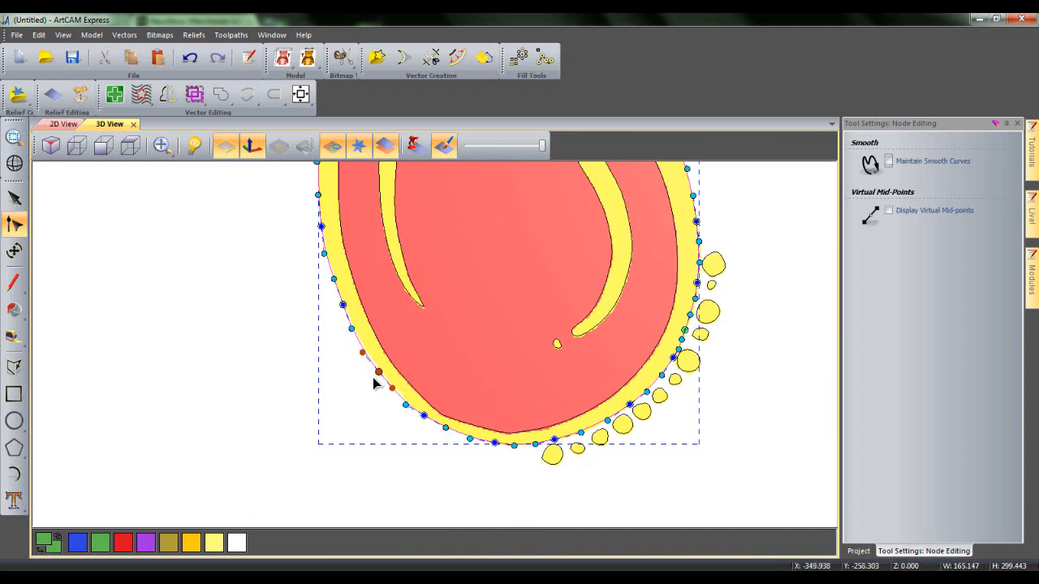
left_click(783, 257)
Show the whole model from above, fade the bitmap out completely so only vectors remain, and leave node editing
scroll(703, 236, "down", 5)
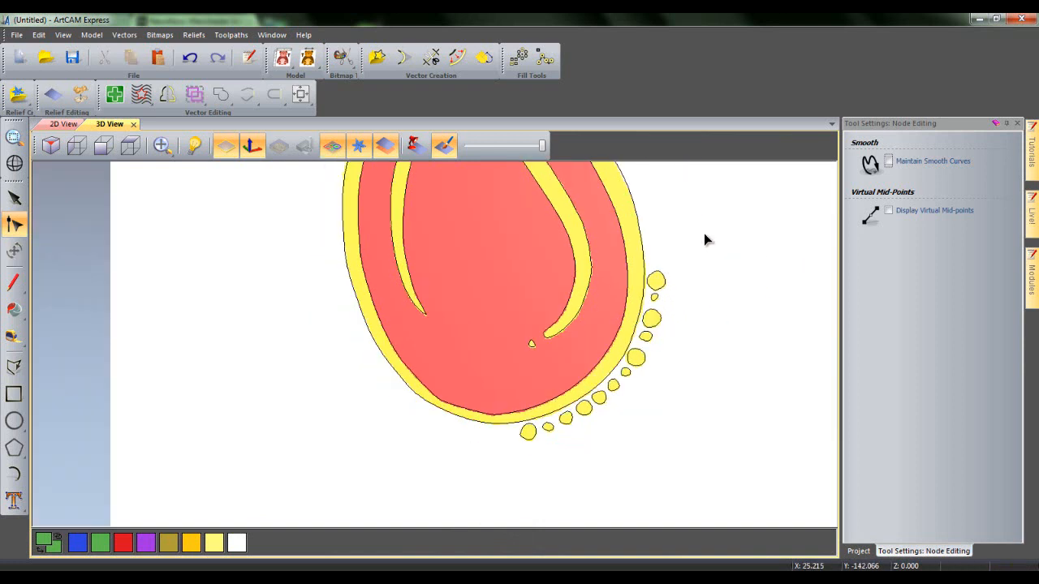
left_click(129, 148)
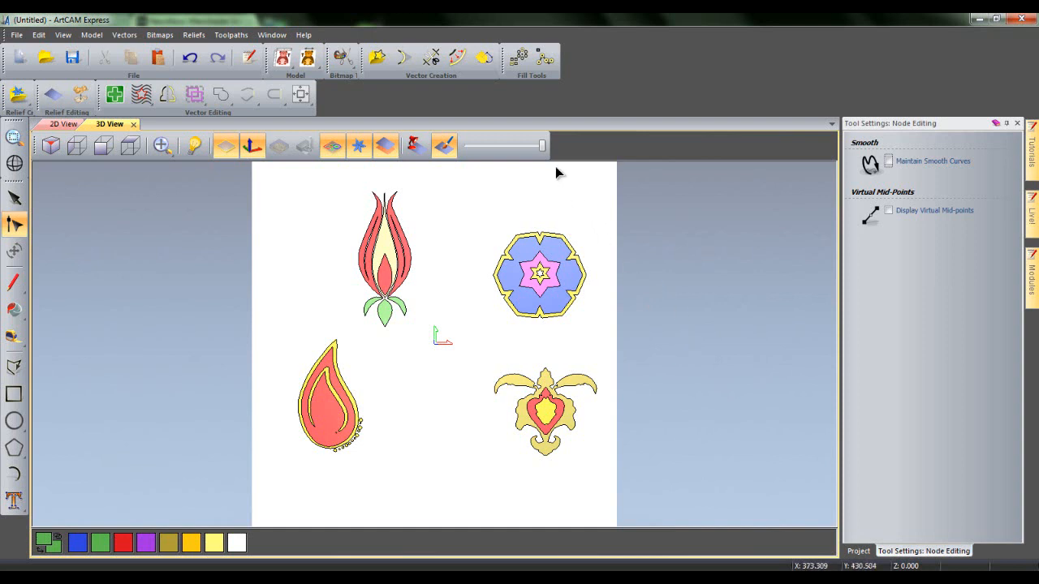
left_click_drag(542, 147, 462, 153)
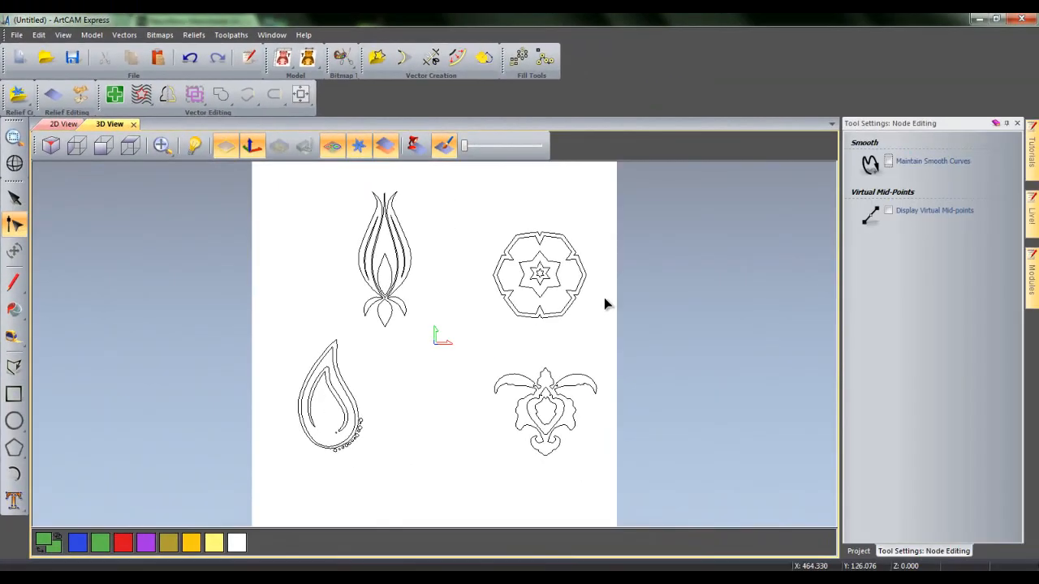
key("n")
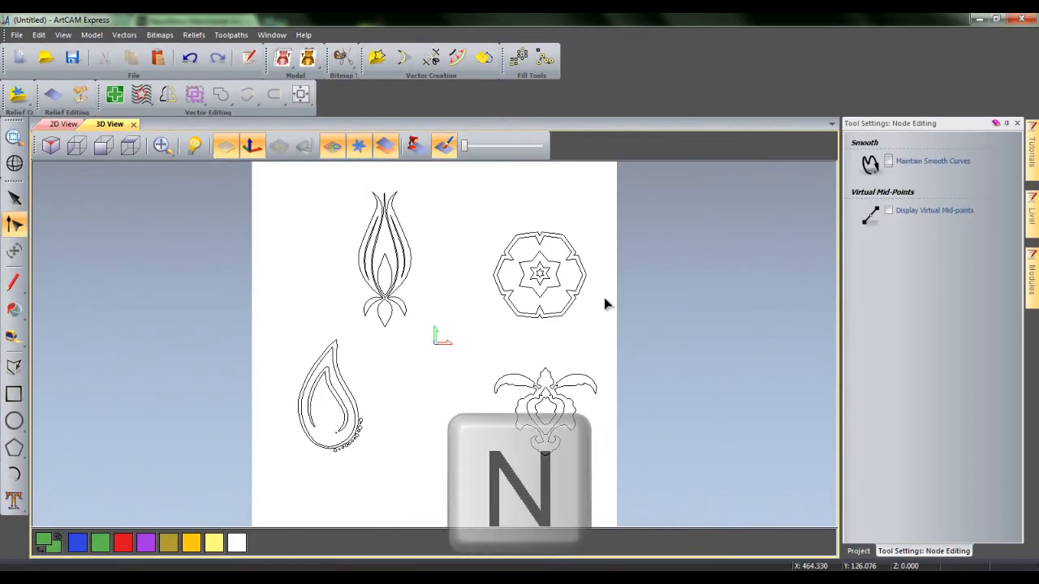
key("Escape")
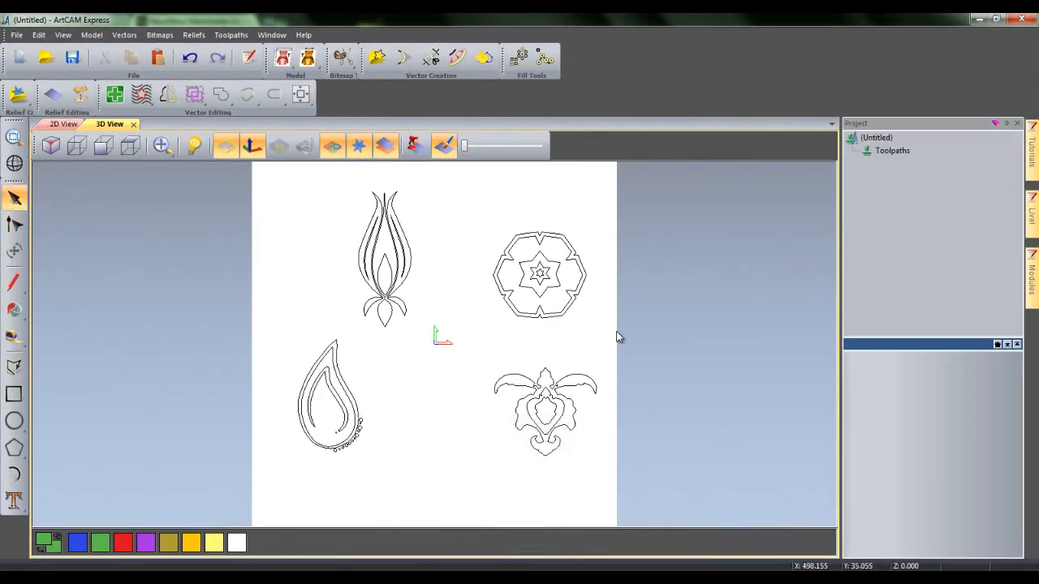
Centre all vectors of the hexagonal flower in the model
left_click_drag(542, 291, 629, 345)
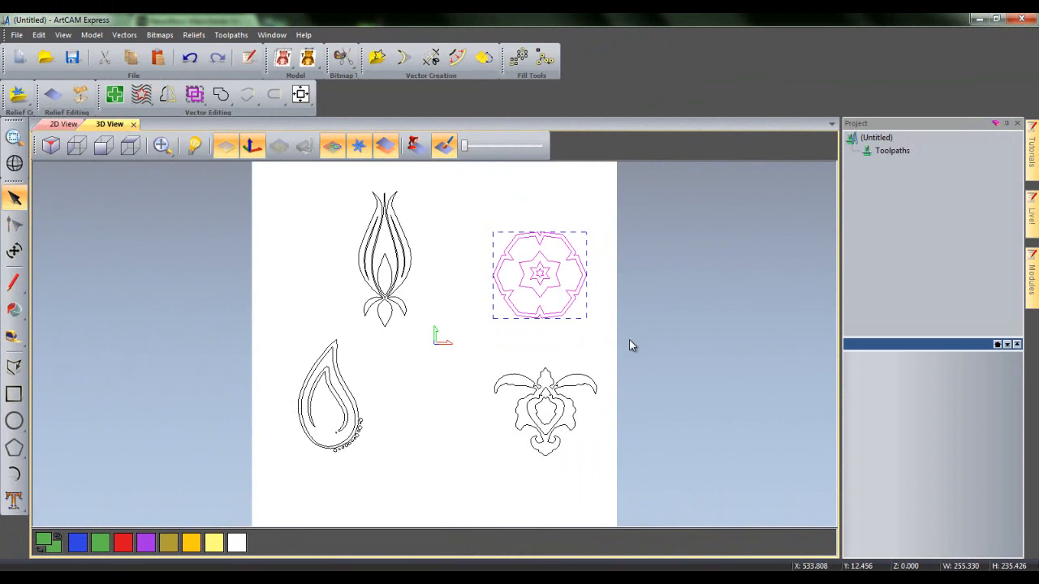
key("F9")
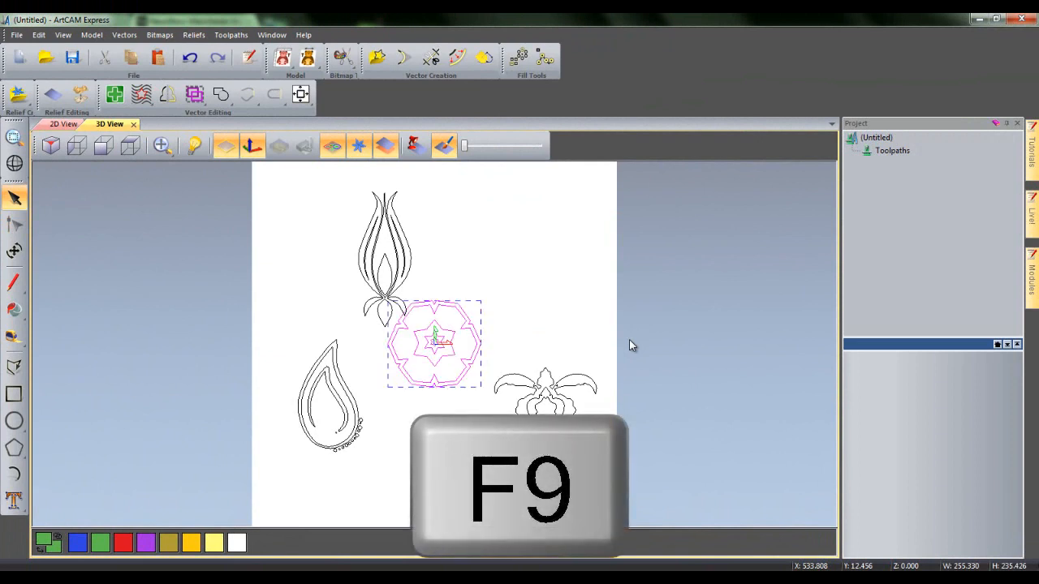
left_click(629, 345)
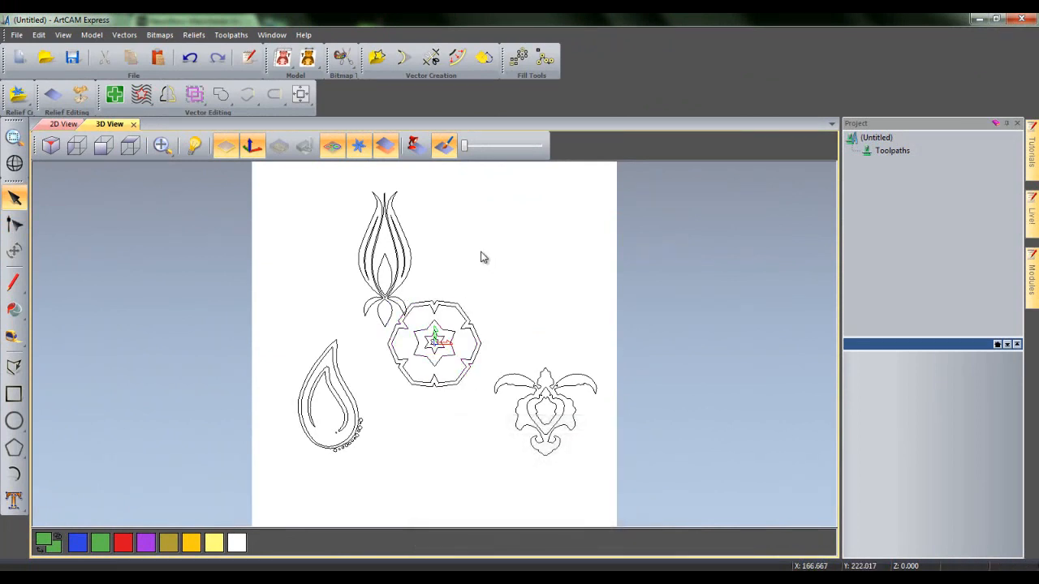
Scale the tulip to about 128 × 330 mm, rotate it anticlockwise and place it diagonally at the hexagonal flower's upper left
left_click_drag(325, 172, 423, 339)
key("t")
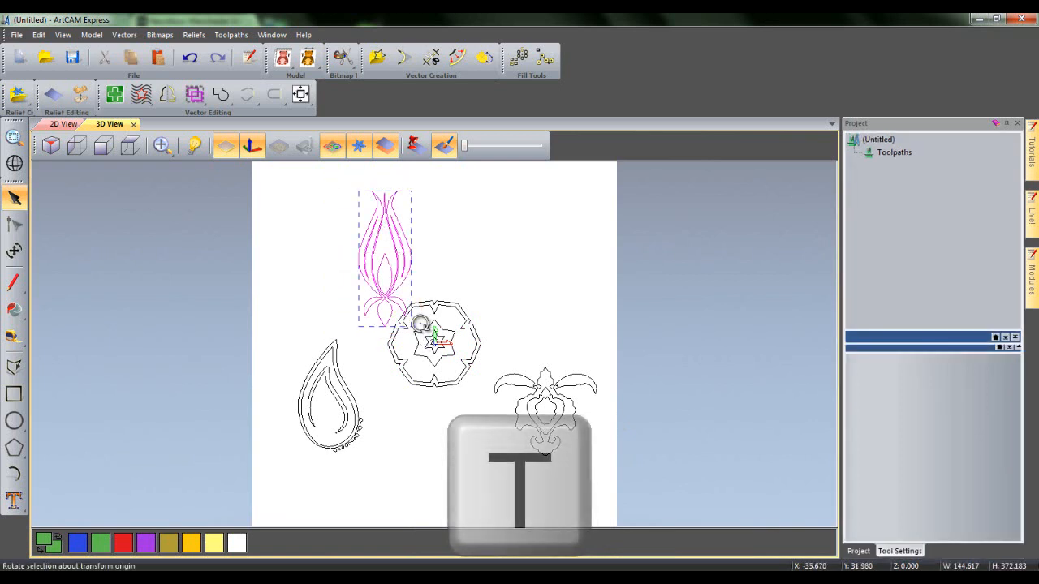
left_click_drag(412, 192, 402, 212)
left_click_drag(452, 262, 426, 201)
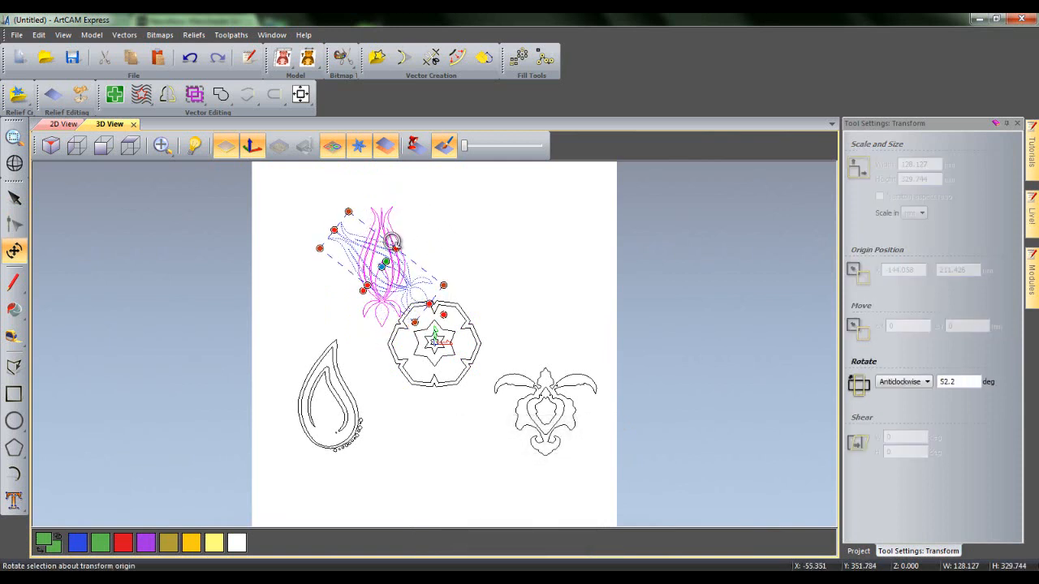
left_click_drag(367, 258, 329, 275)
left_click_drag(435, 261, 436, 249)
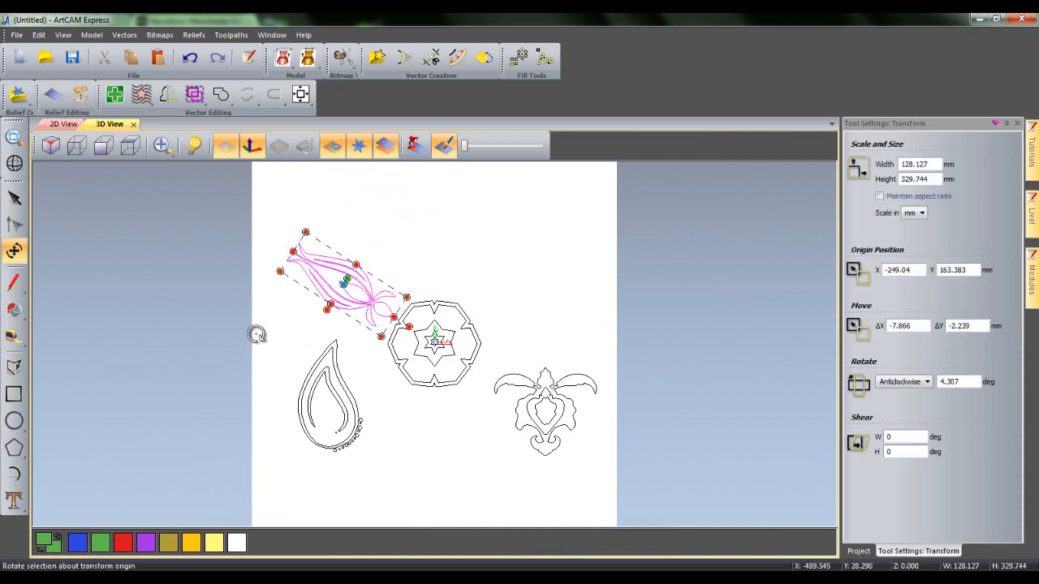
key("t")
key("t")
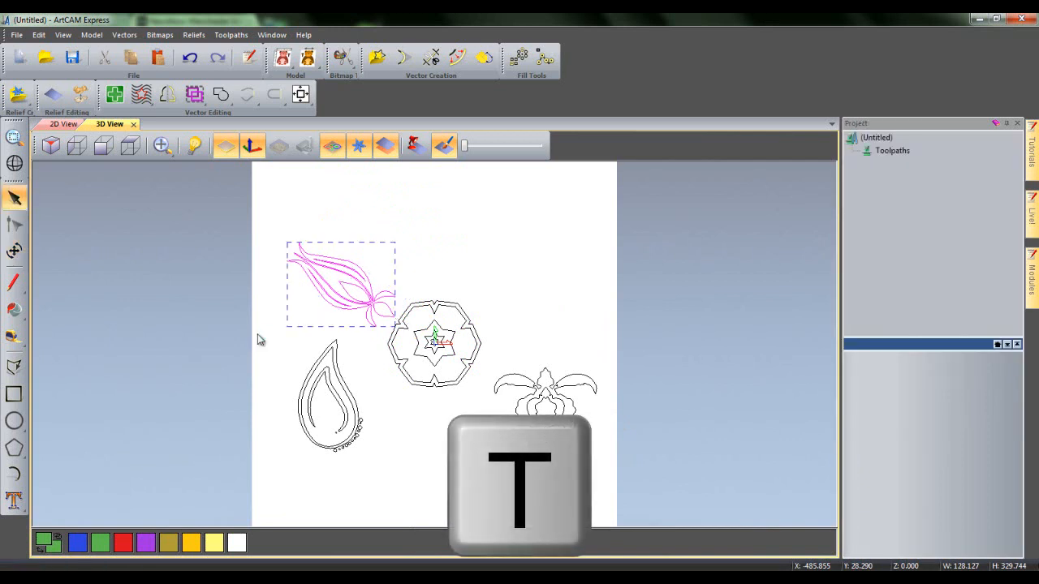
Rotate the teardrop about 85° anticlockwise, shrink it to about 96 × 168 mm and place it directly left of the flower
left_click_drag(249, 329, 404, 483)
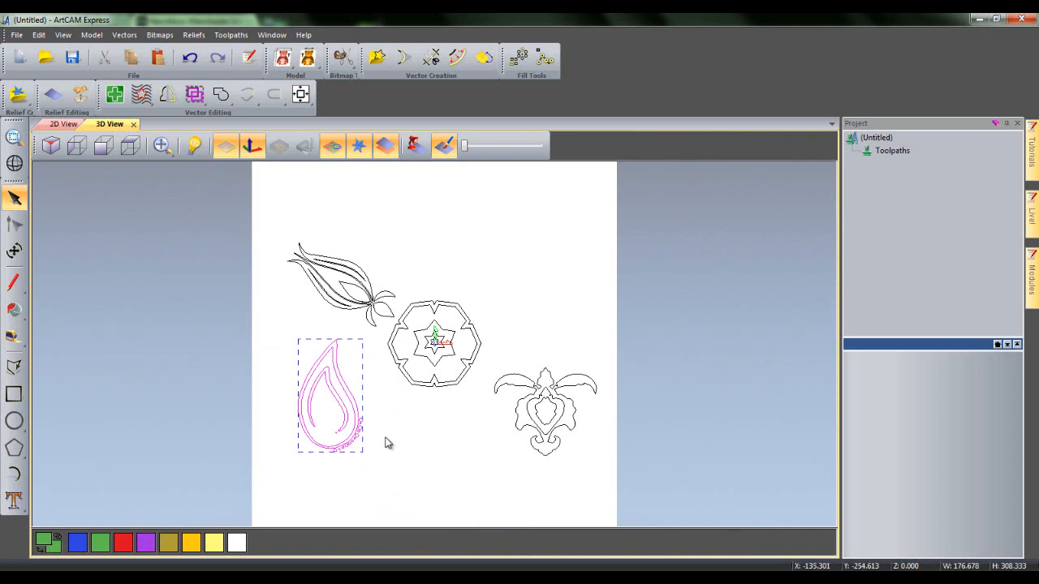
key("t")
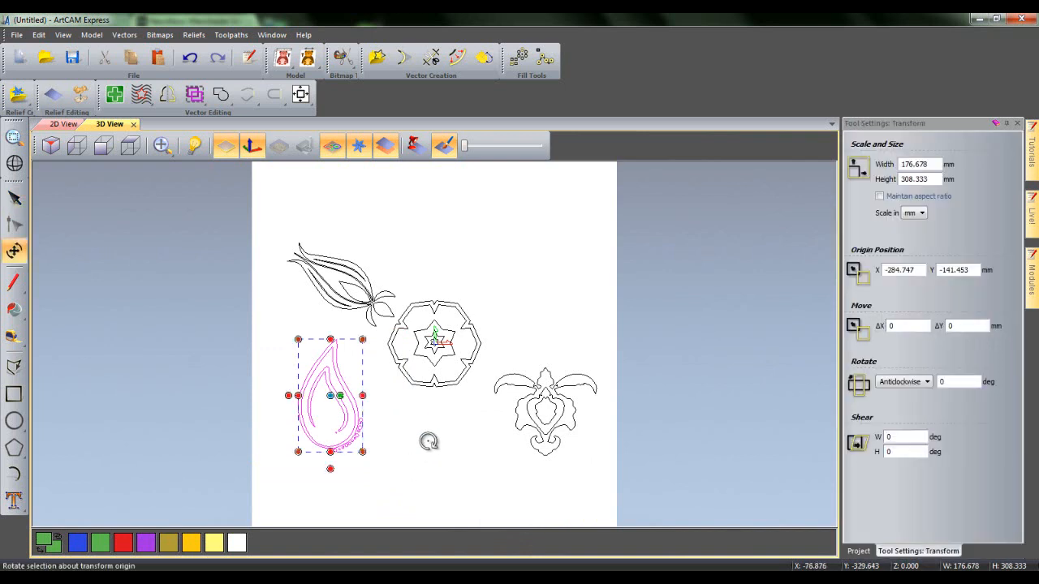
left_click_drag(424, 436, 425, 308)
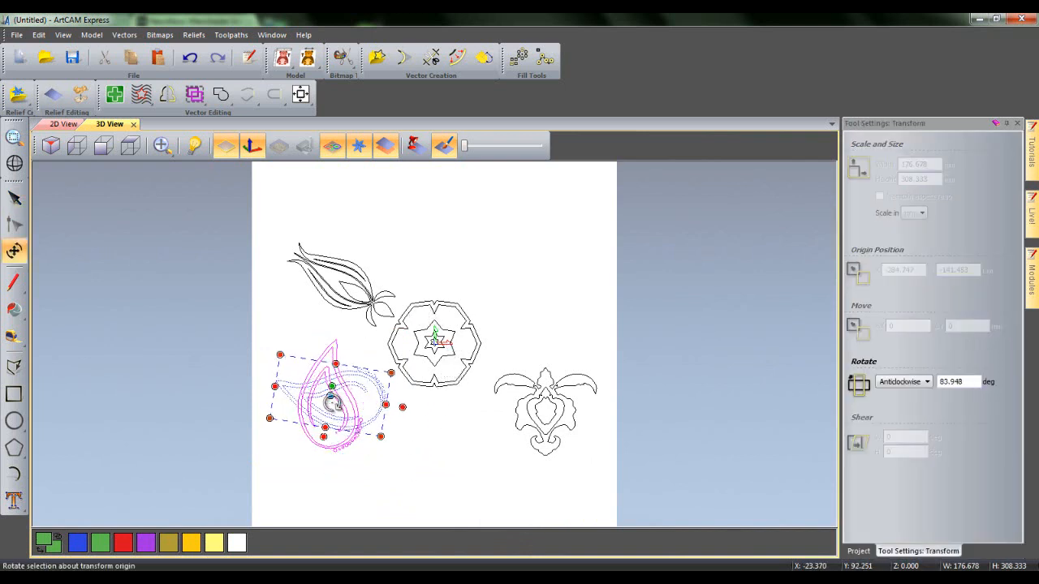
left_click_drag(275, 423, 359, 348)
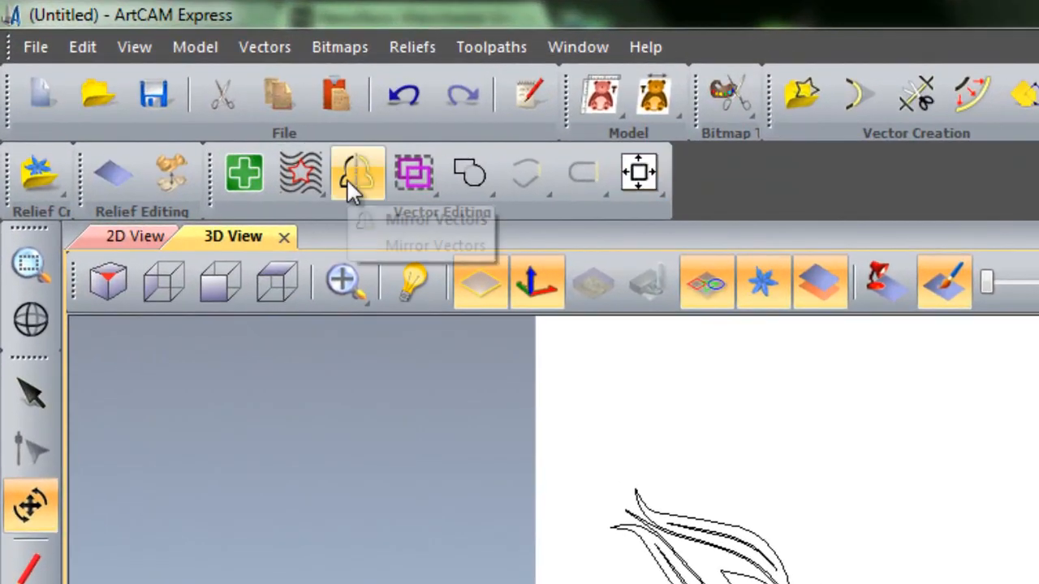
Mirror a copy of the teardrop vertically about its centre, keeping the original
left_click(351, 185)
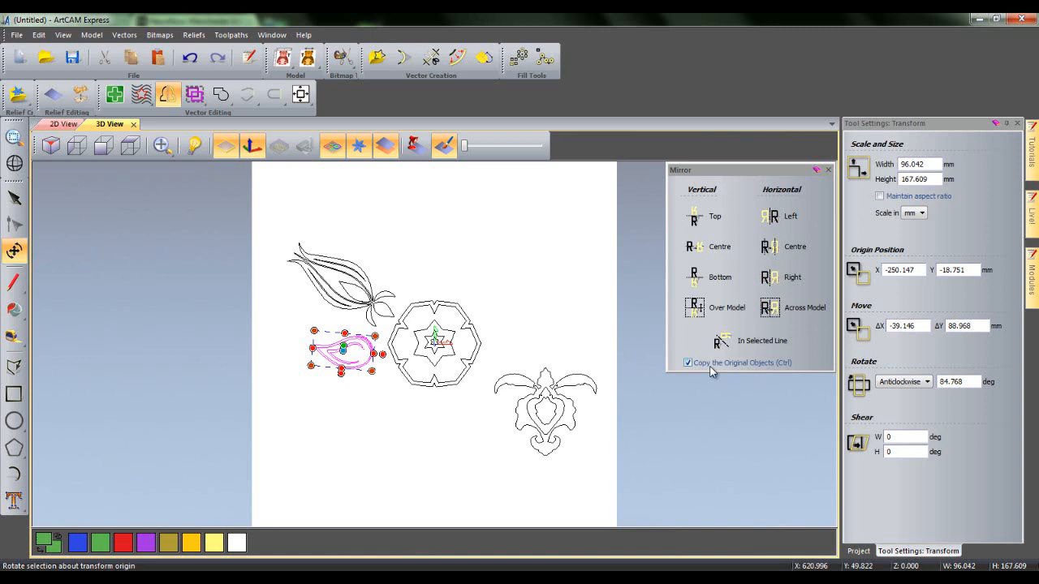
left_click(695, 247)
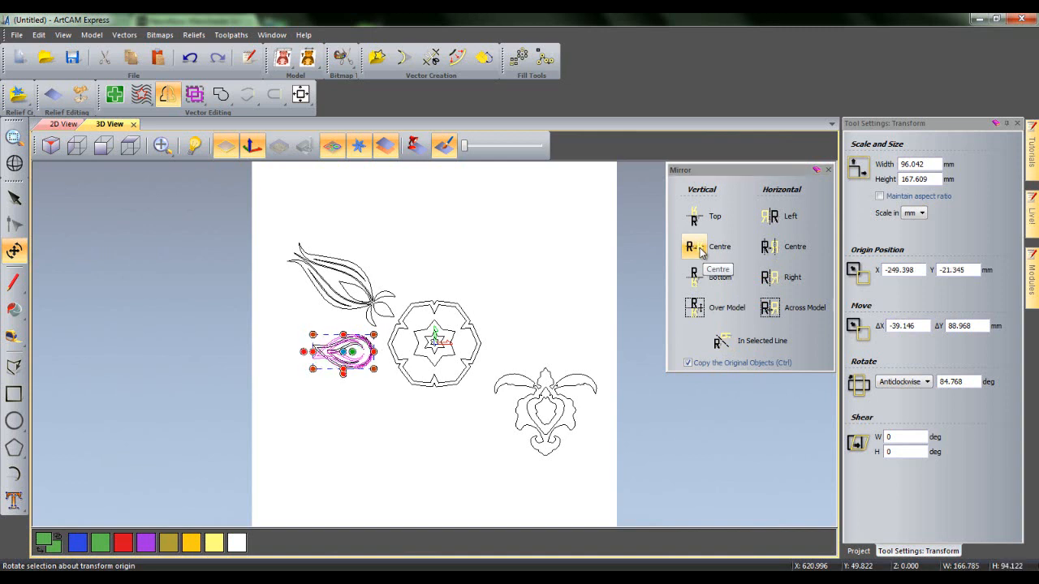
left_click(828, 170)
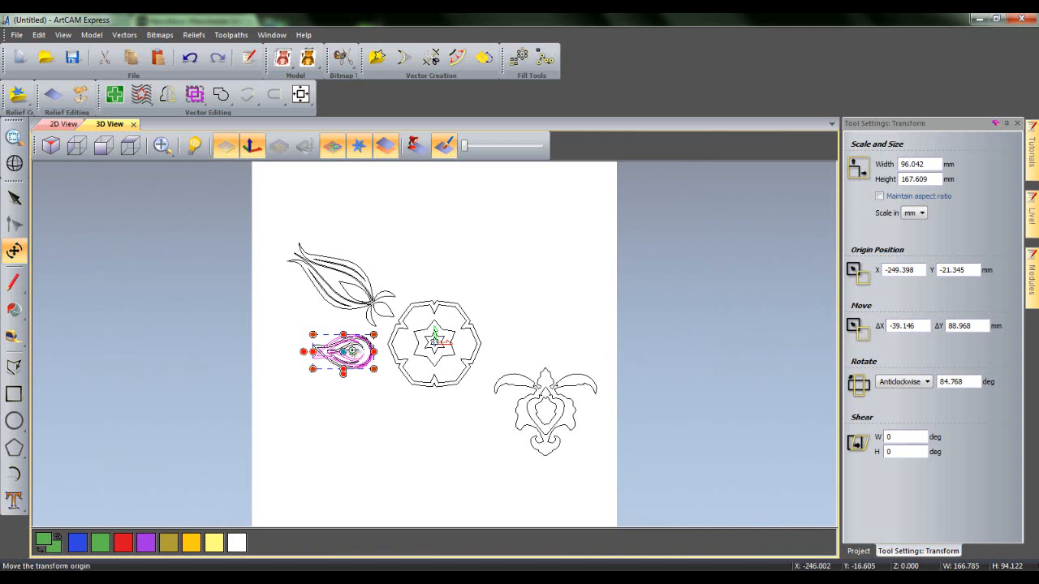
Rotate the mirrored teardrop about the model centre to above the flower, and tilt it about 14.7° anticlockwise around its own centre
left_click_drag(349, 350, 436, 342)
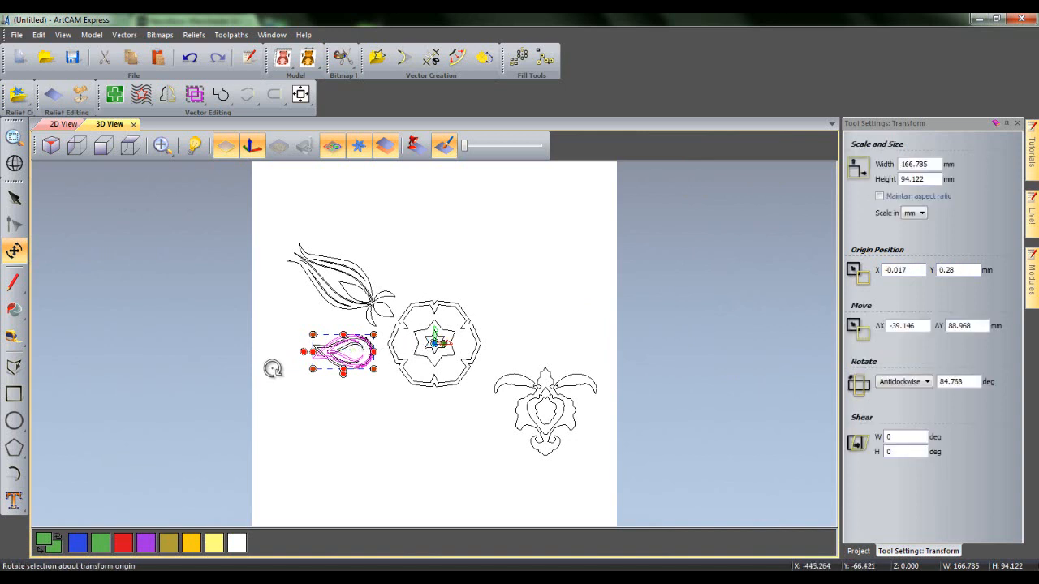
left_click_drag(274, 310, 397, 228)
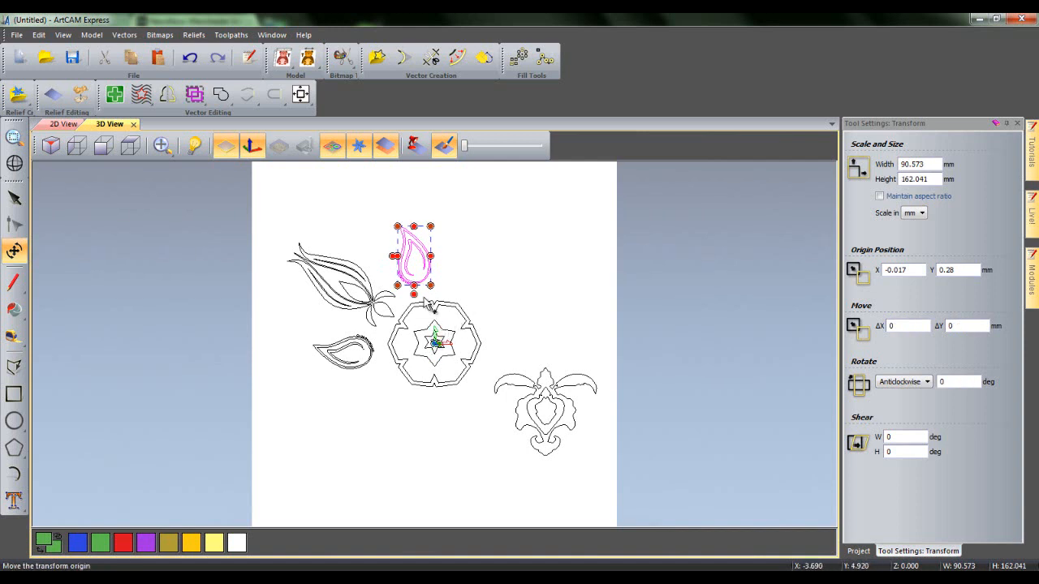
left_click_drag(424, 299, 413, 260)
left_click_drag(484, 286, 487, 271)
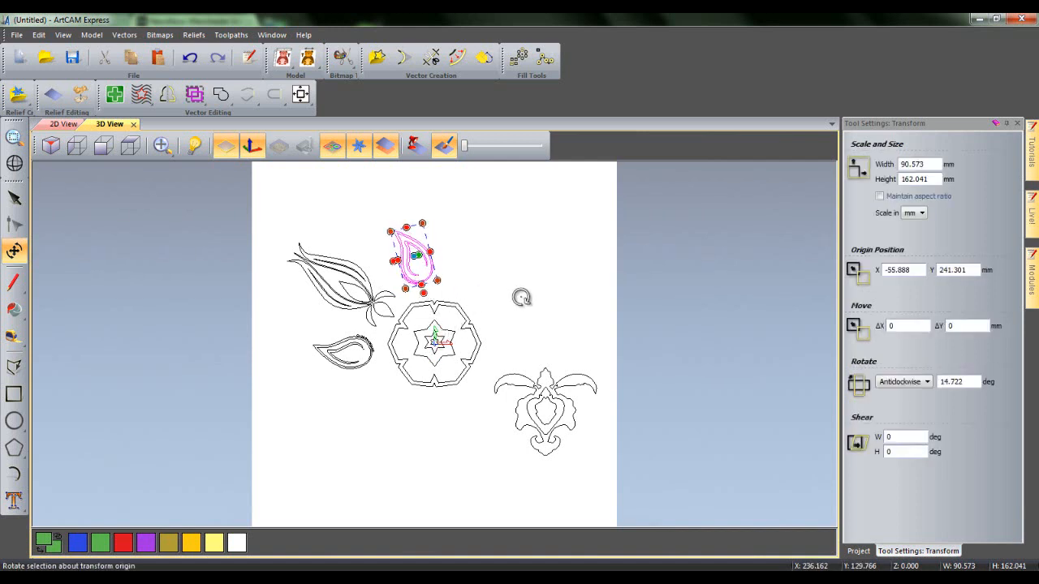
left_click(521, 297)
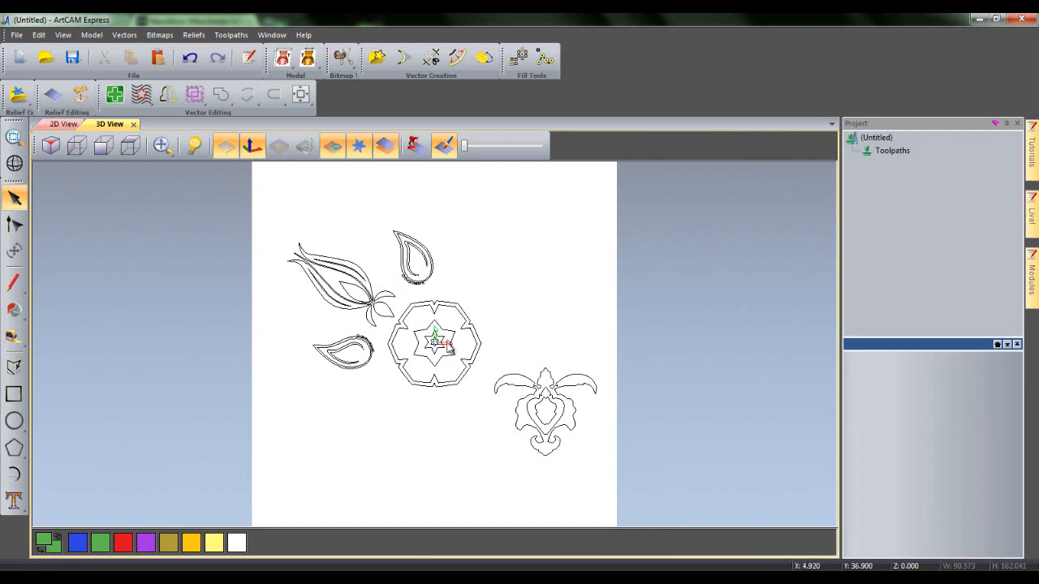
Replace the flower's innermost star with the winged ornament, scaled to about 74 × 63 mm and centred in the model
left_click(448, 345)
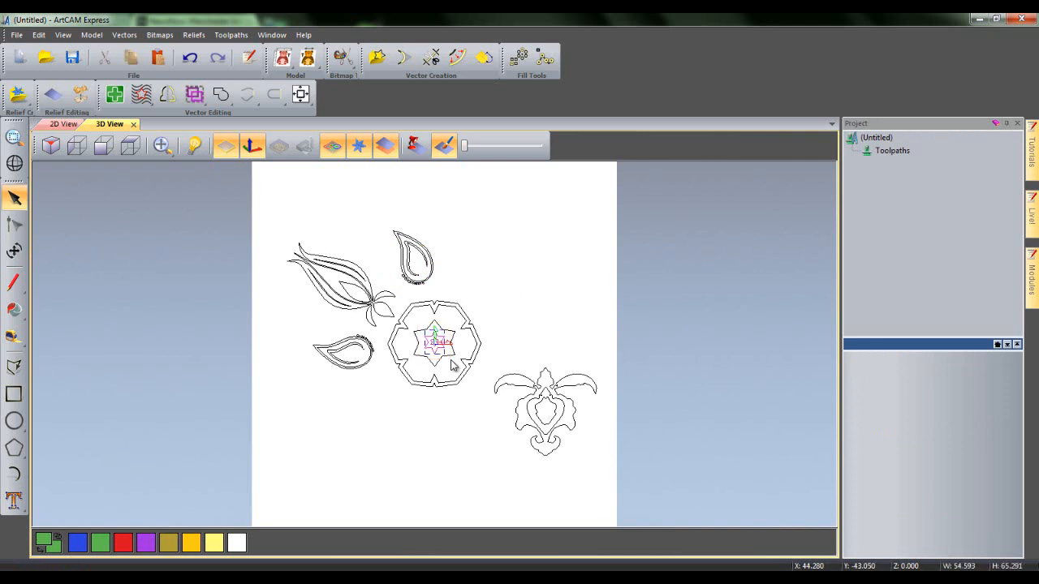
left_click(475, 376)
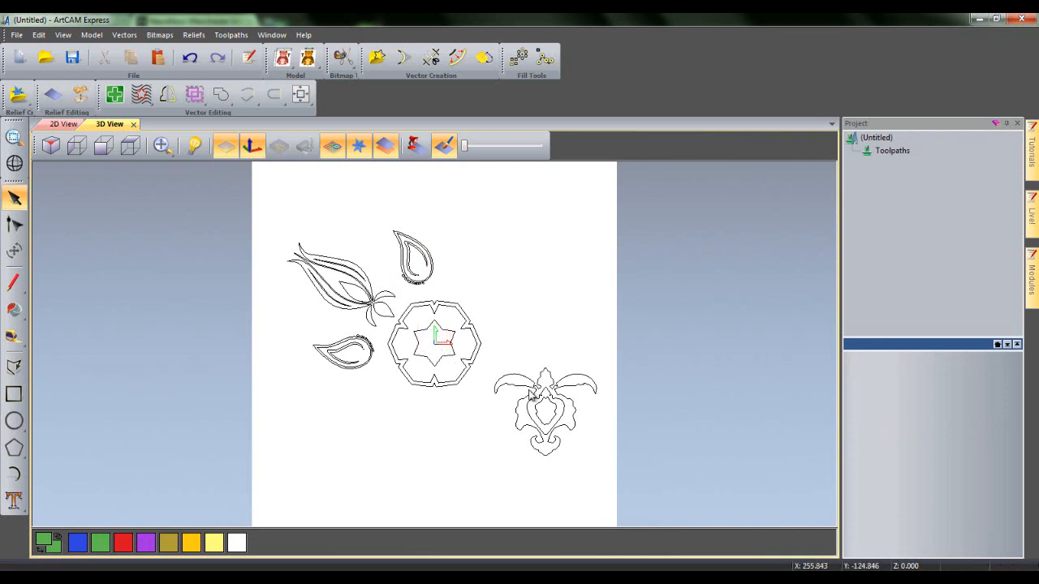
left_click_drag(483, 334, 620, 492)
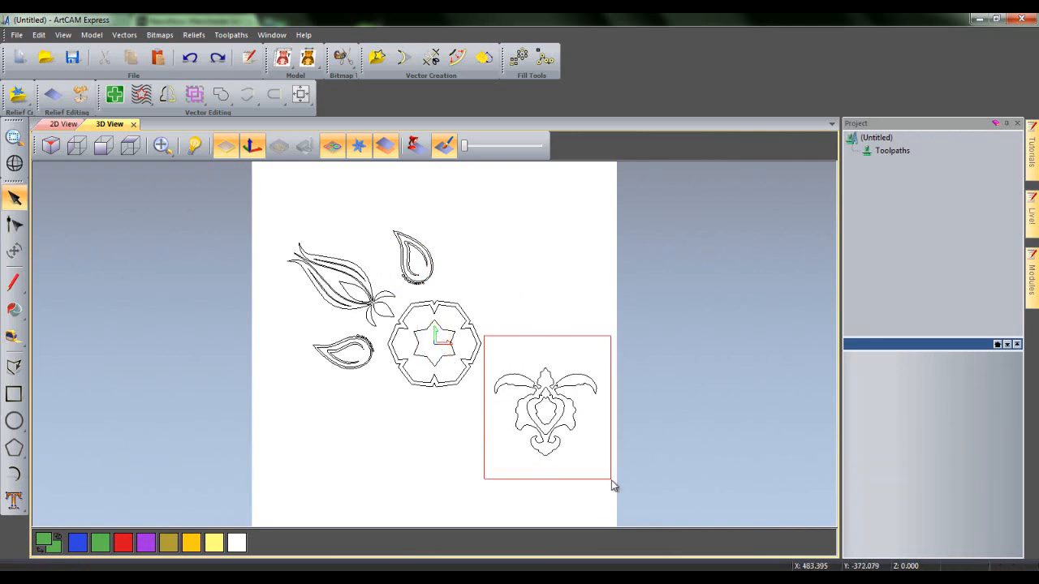
left_click(506, 375)
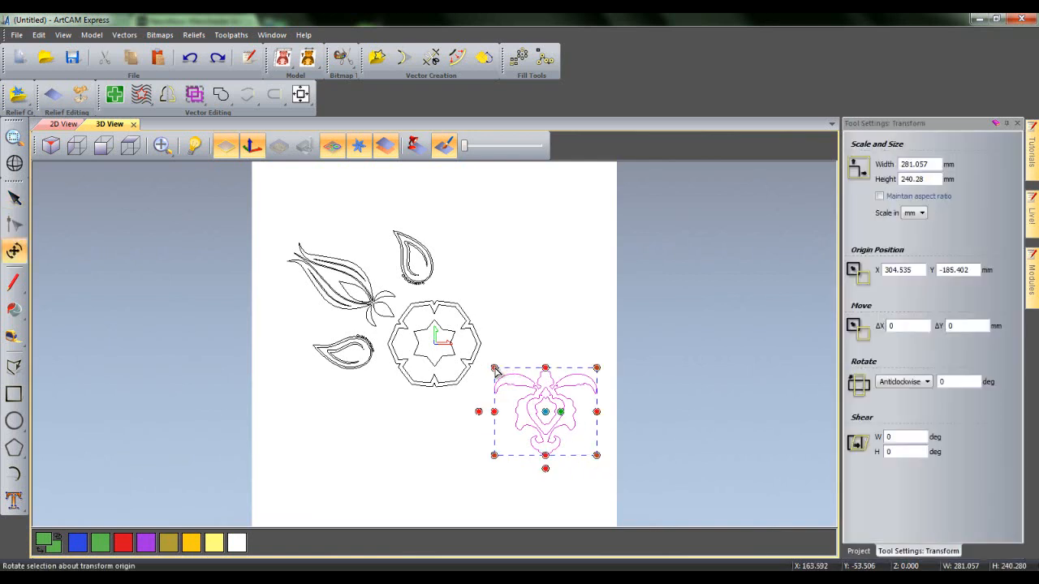
left_click_drag(495, 368, 570, 437)
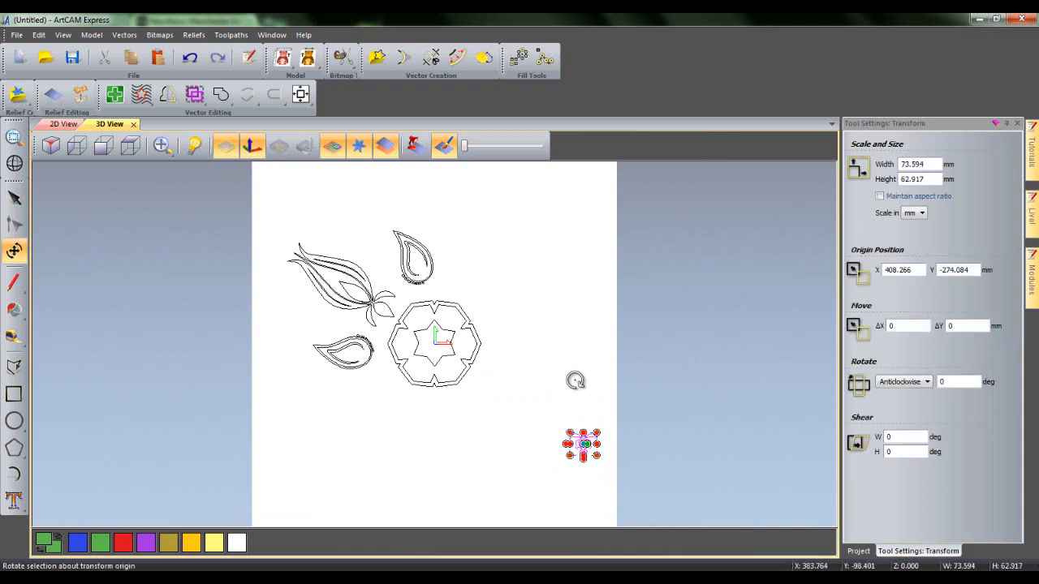
key("F9")
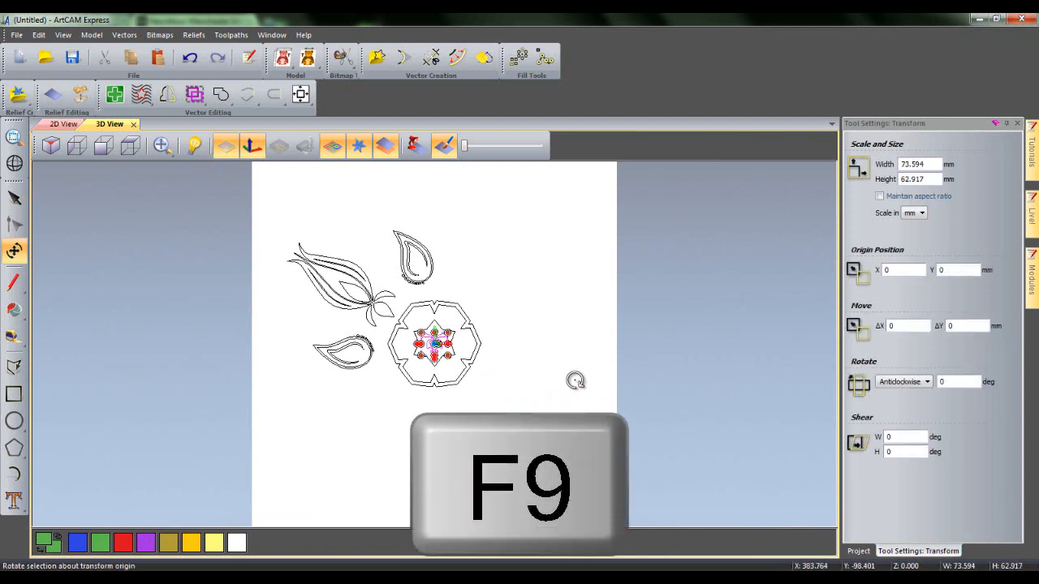
key("Escape")
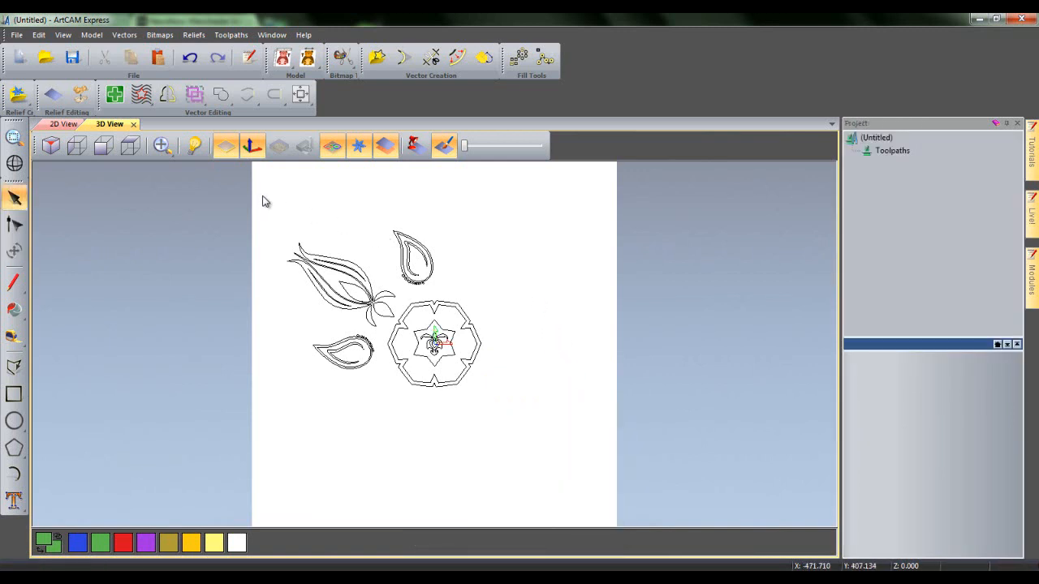
Group the tulip, both teardrops and the central flower with its ornament
left_click_drag(262, 201, 523, 427)
key("ctrl+g")
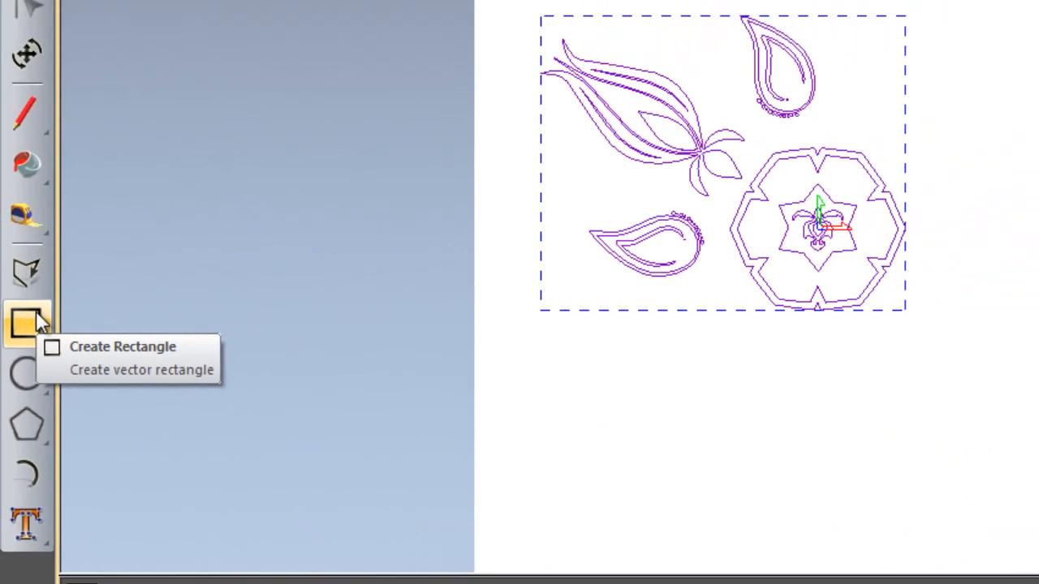
Create a 950 × 650 mm rectangle centred at 0, 0 with inverted corners of 90 mm radius
left_click(48, 256)
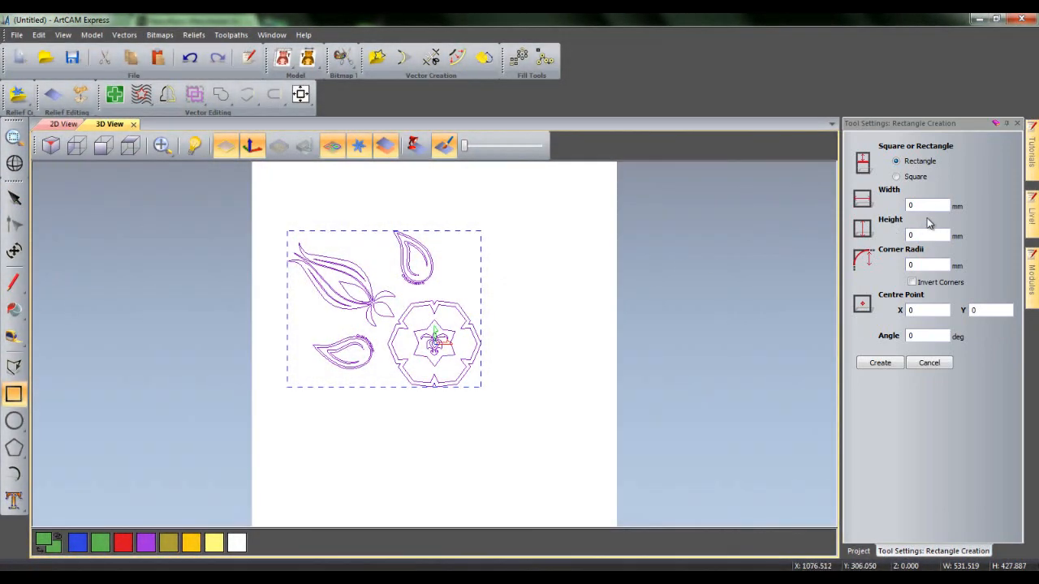
left_click(927, 206)
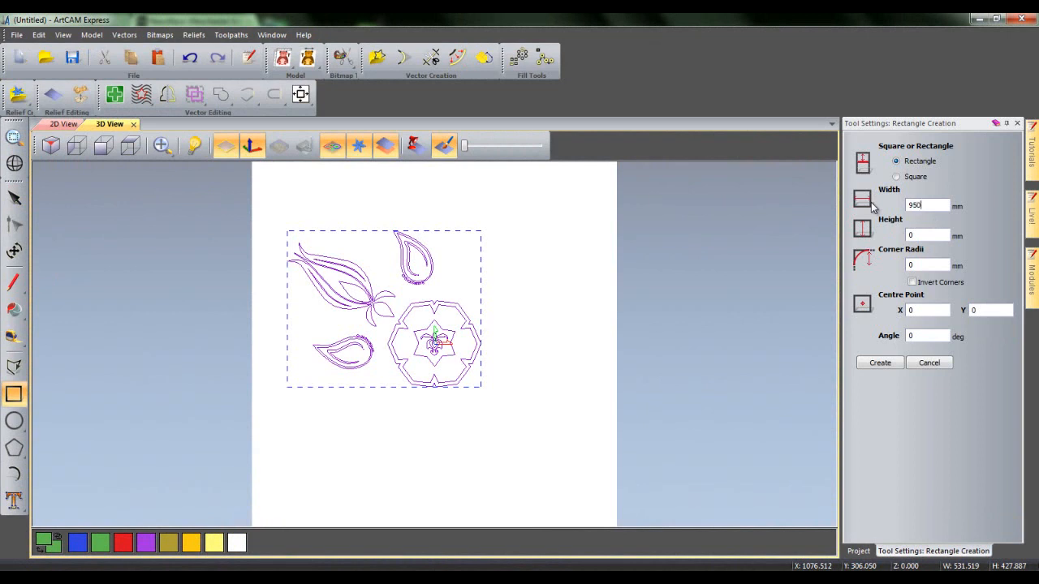
key("Tab")
key("Tab")
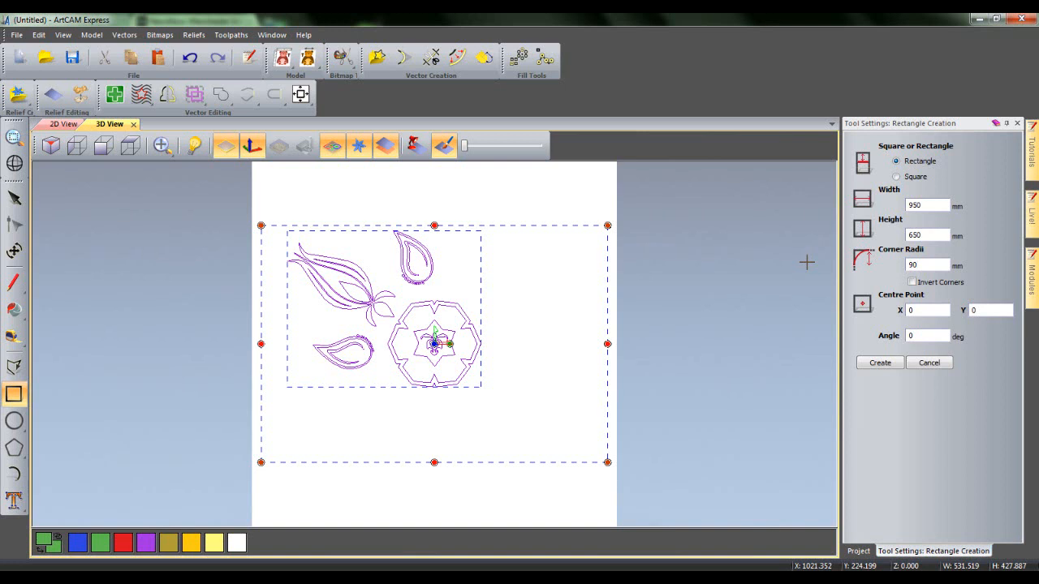
left_click(911, 283)
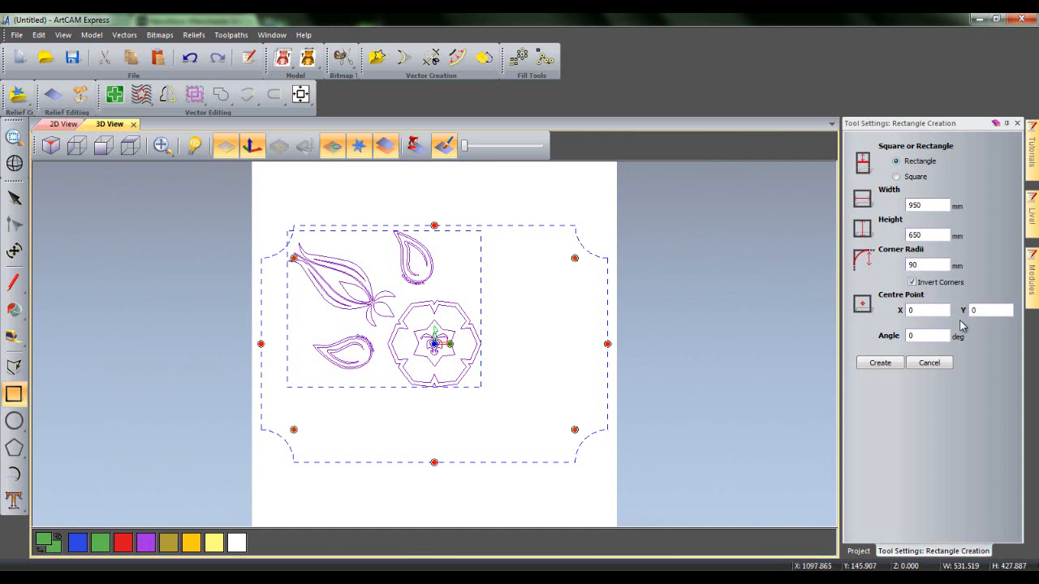
left_click(881, 363)
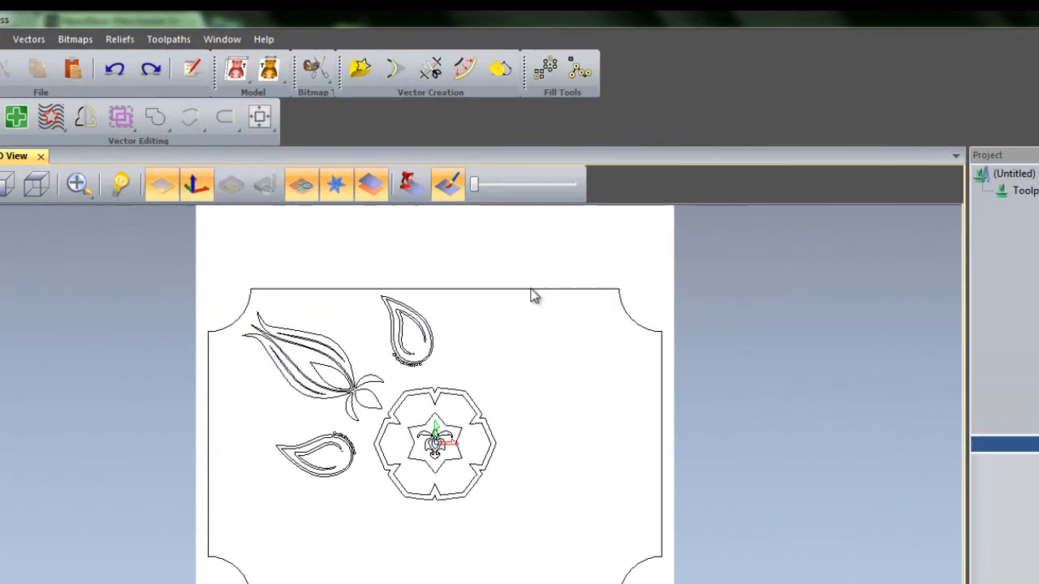
Offset the rectangle outwards by 25 mm with sharp corners, keeping the original vector
left_click(510, 225)
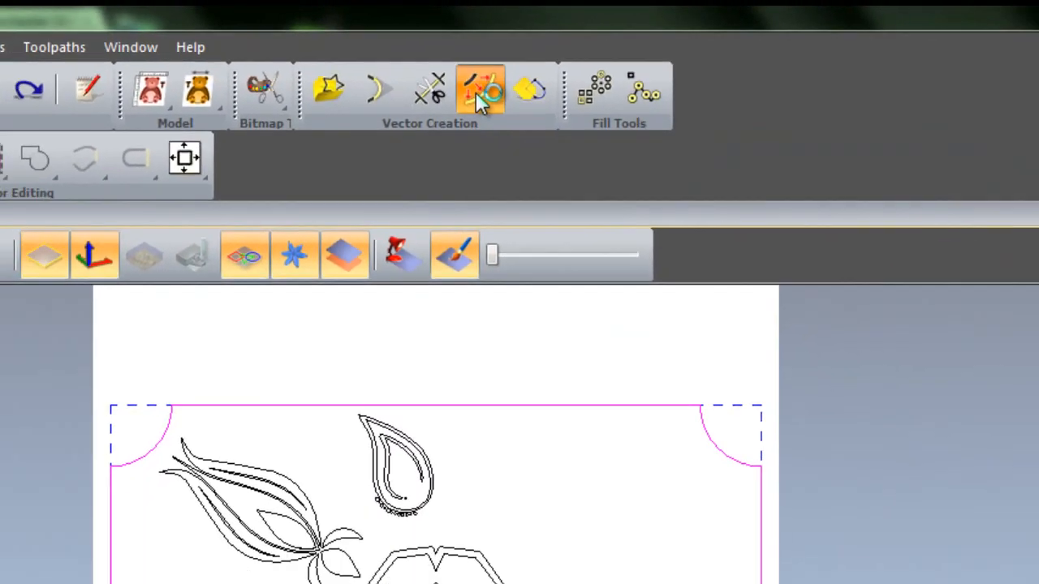
left_click(491, 122)
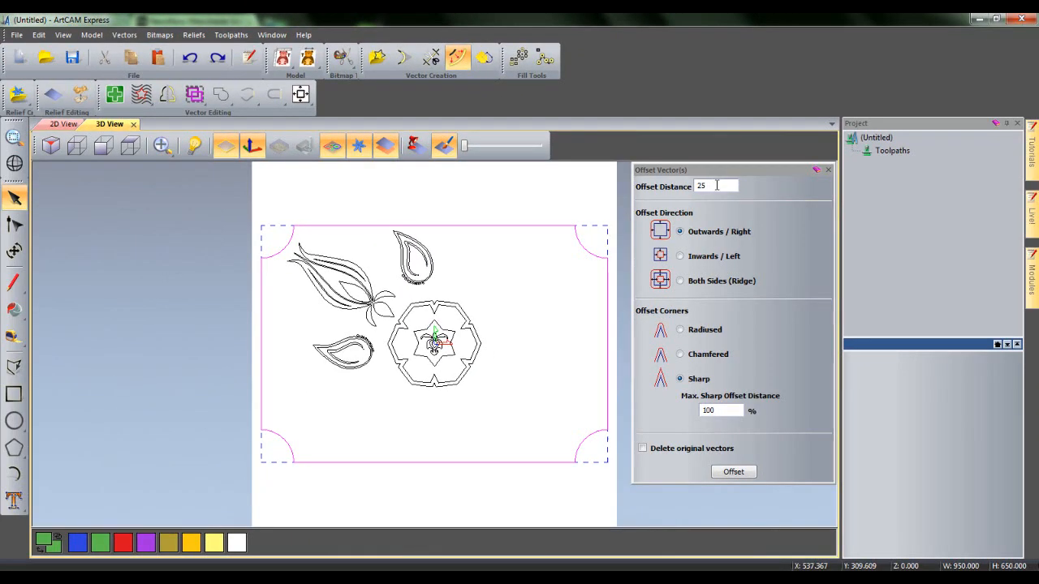
left_click(717, 186)
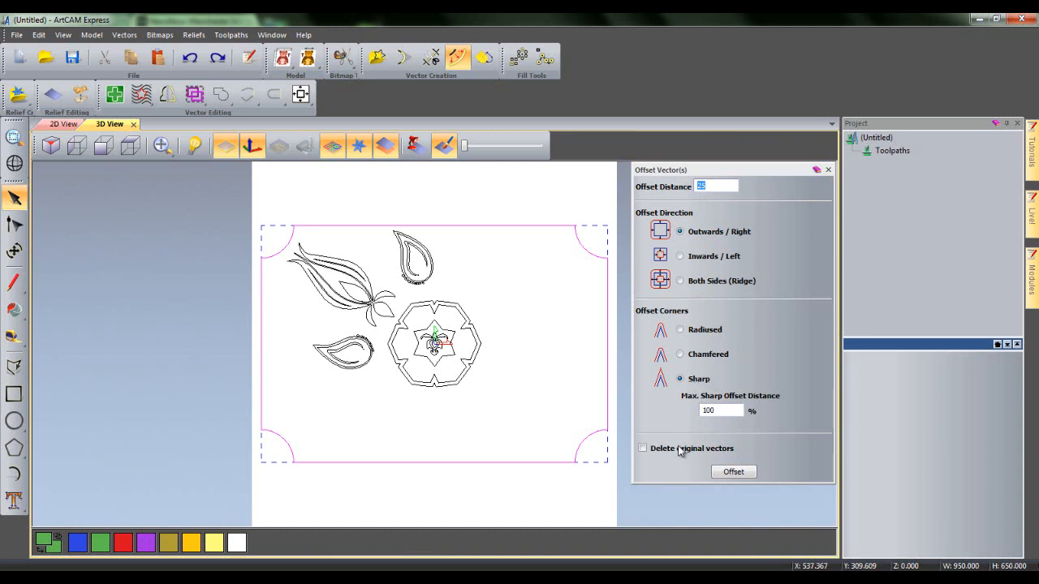
left_click(734, 472)
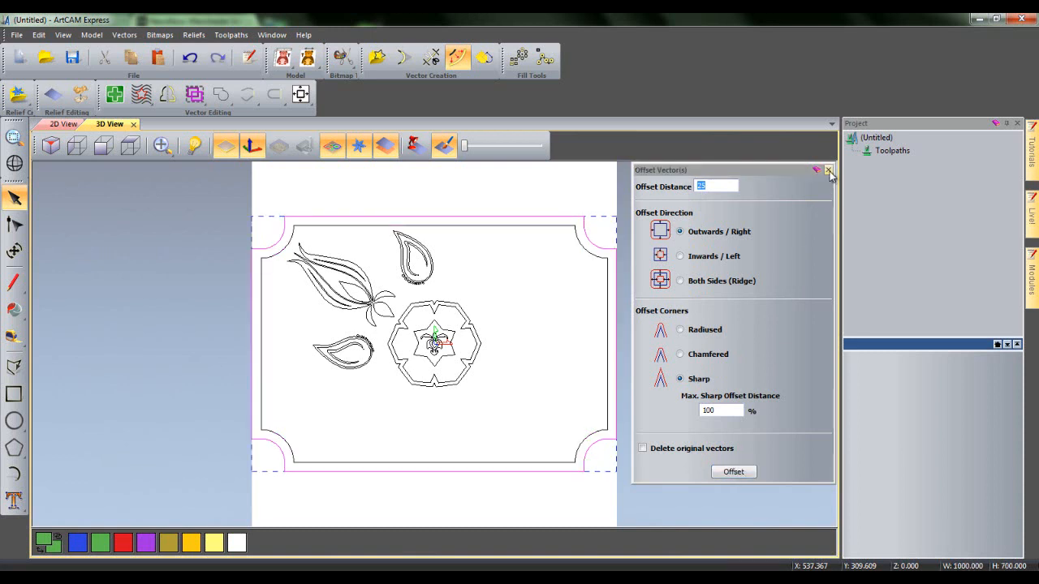
left_click(827, 171)
left_click(680, 254)
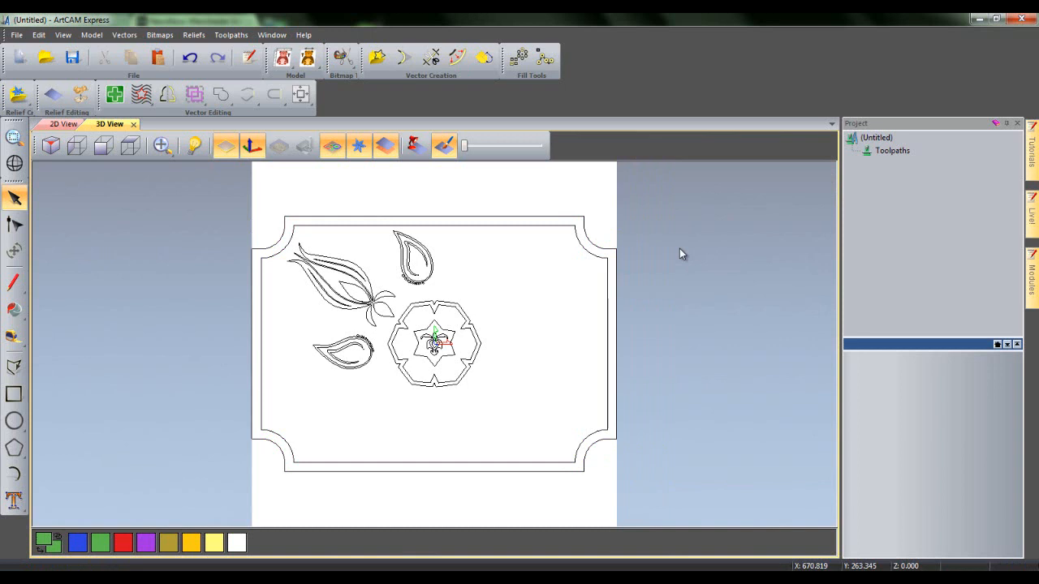
Scale the grouped motif to about 255 × 205 mm and move it inside the frame's upper-left corner
left_click(455, 306)
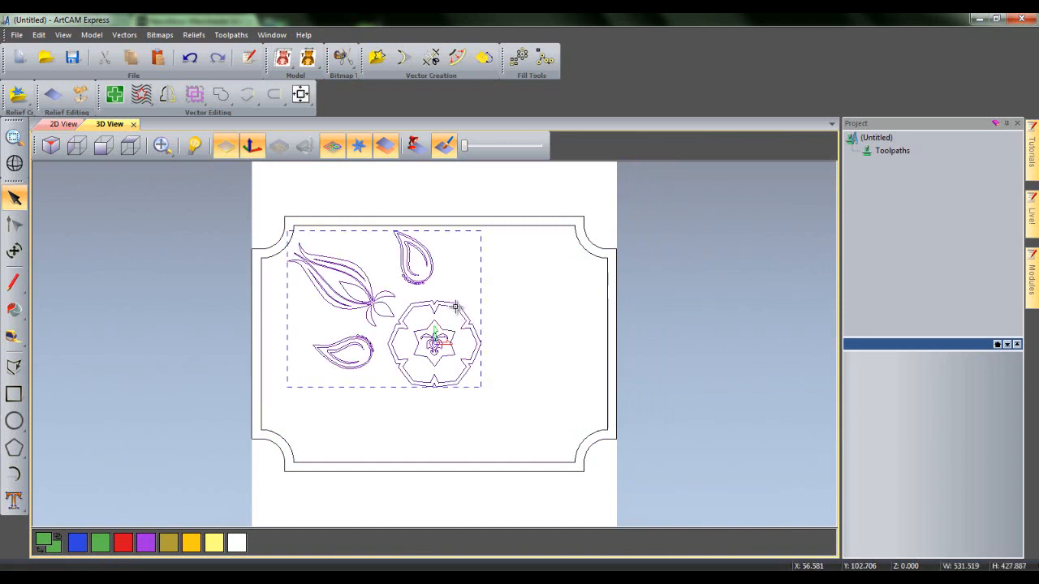
left_click(290, 233)
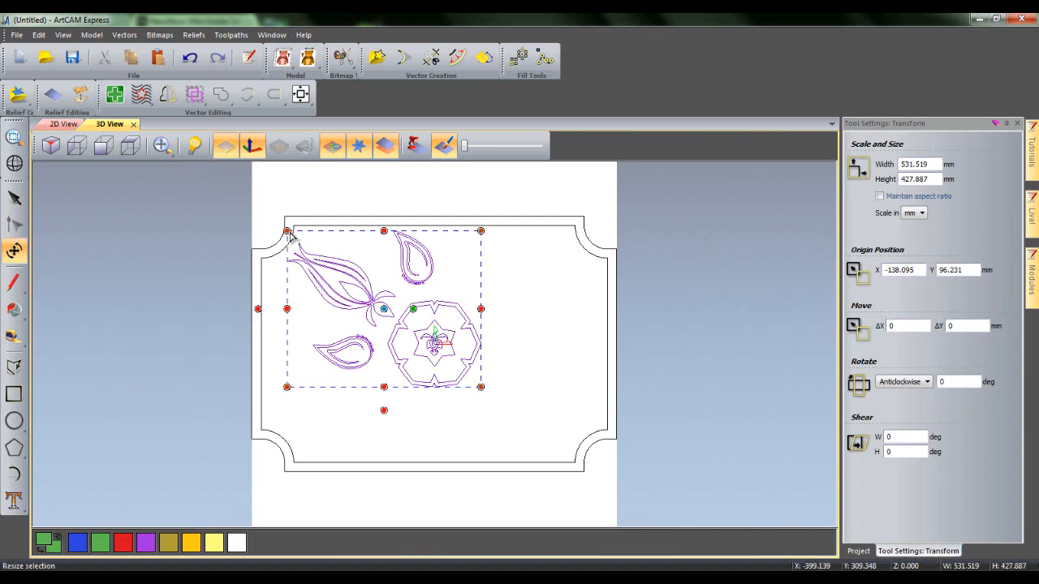
left_click_drag(290, 234, 391, 315)
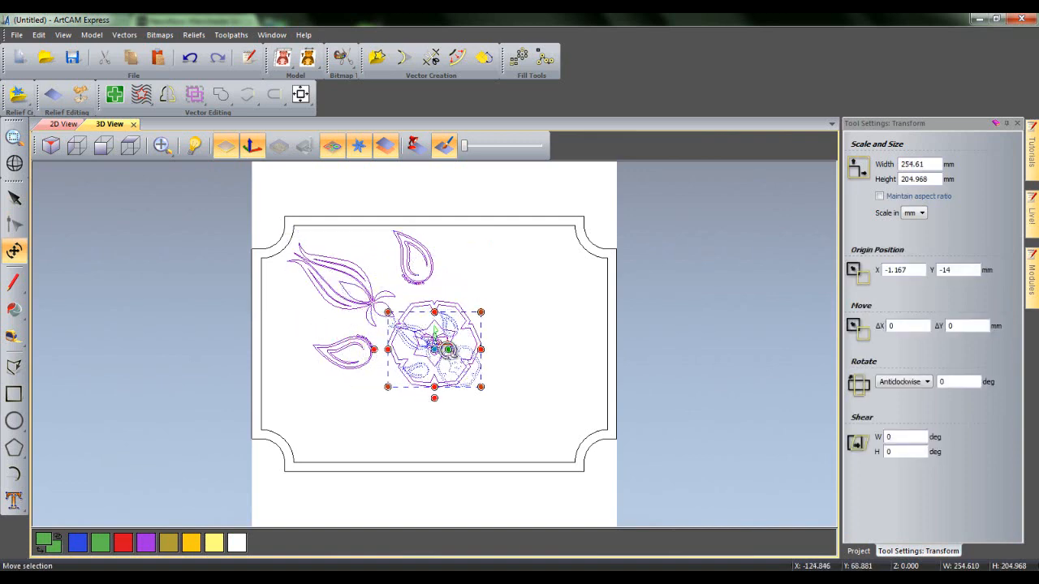
left_click_drag(448, 349, 358, 282)
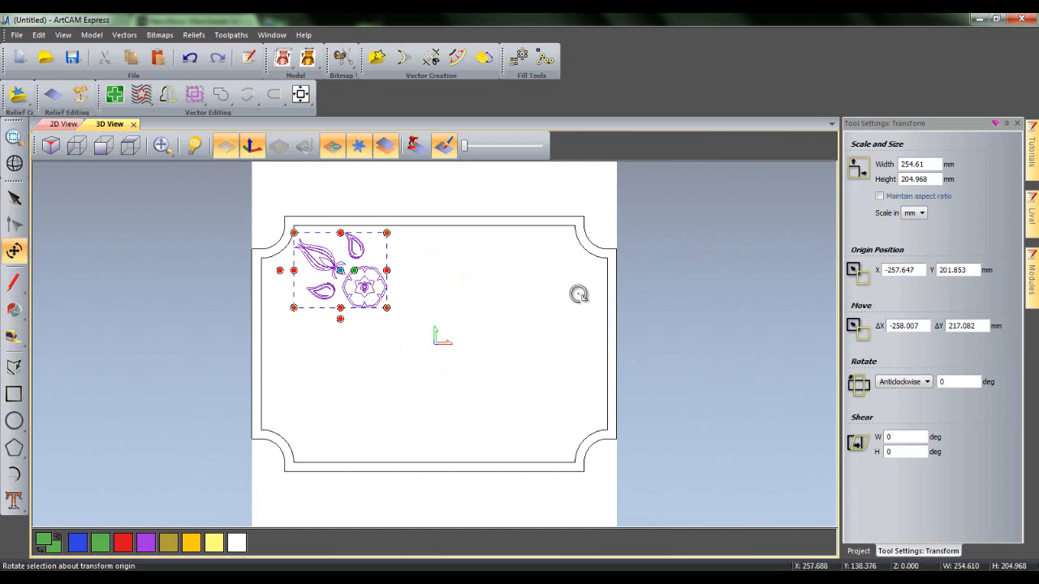
left_click(717, 281)
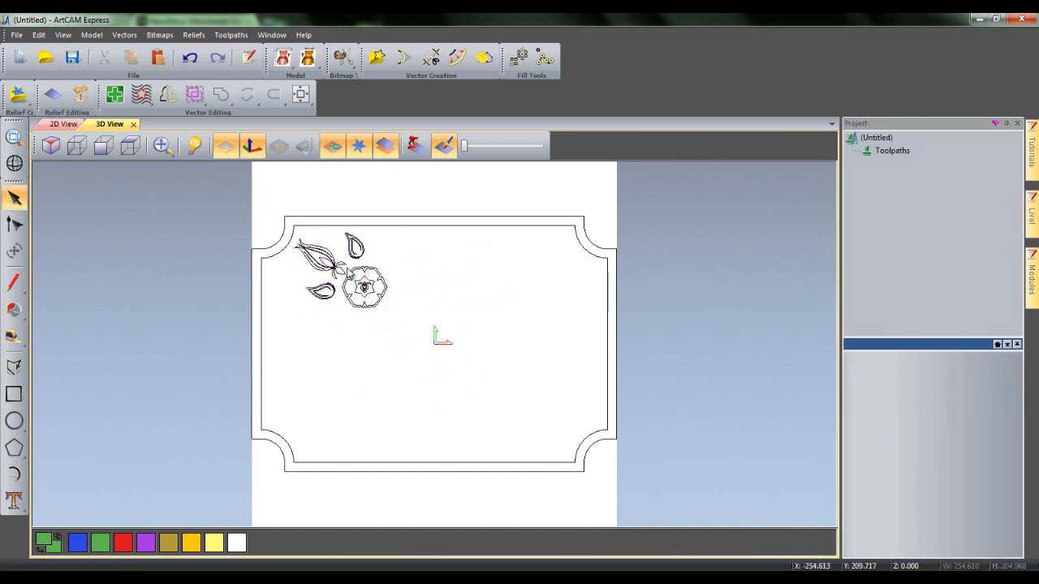
Mirror copies of the motif group across and over the model so that each frame corner holds one
left_click(357, 277)
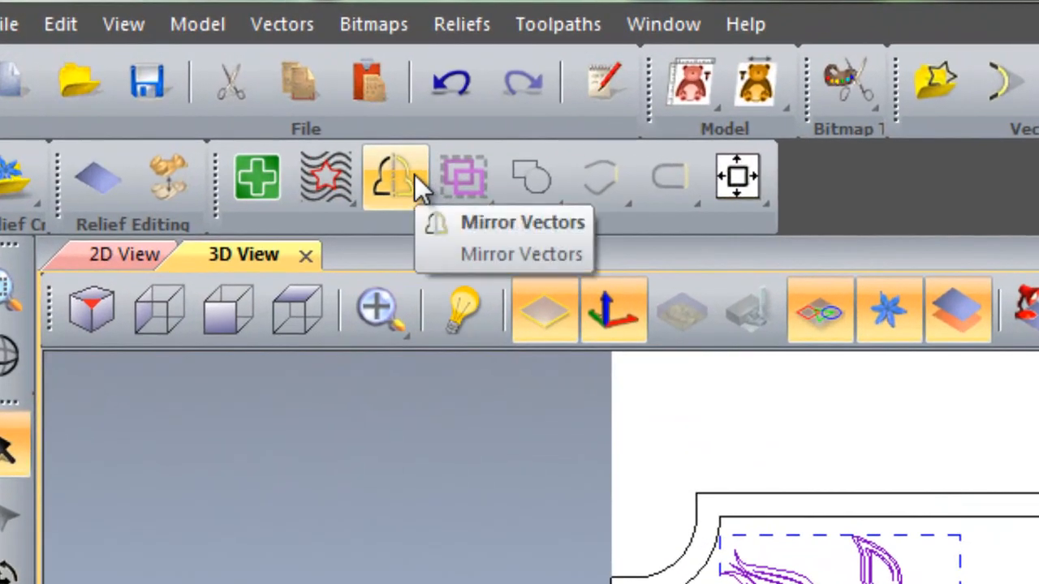
left_click(413, 174)
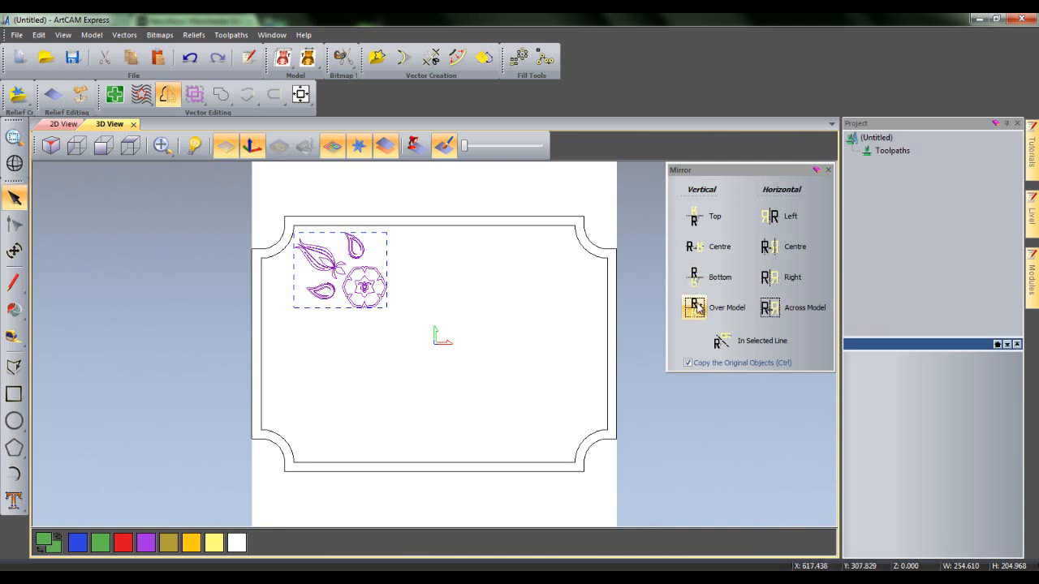
left_click(770, 308)
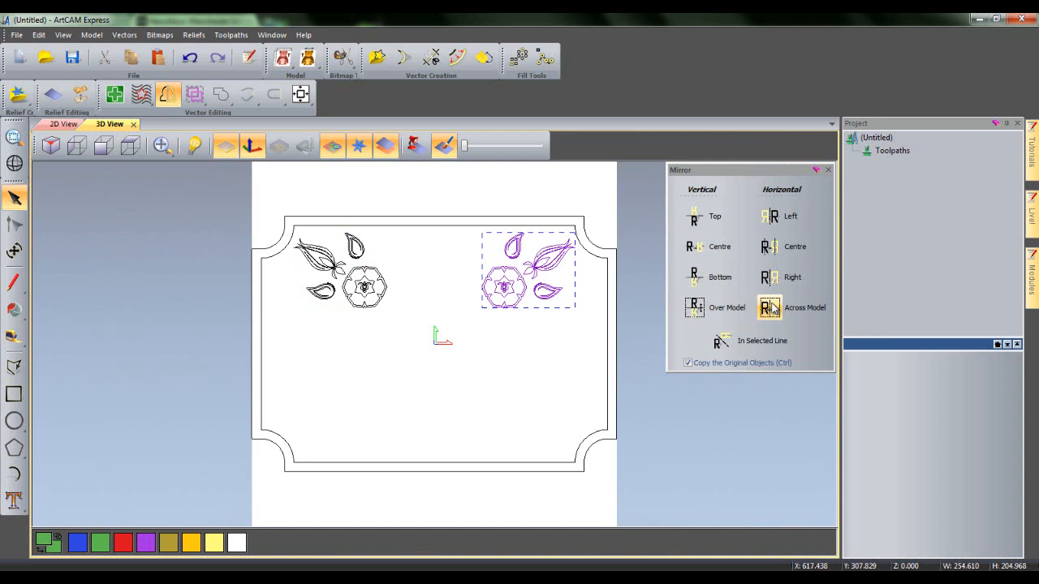
left_click(696, 309)
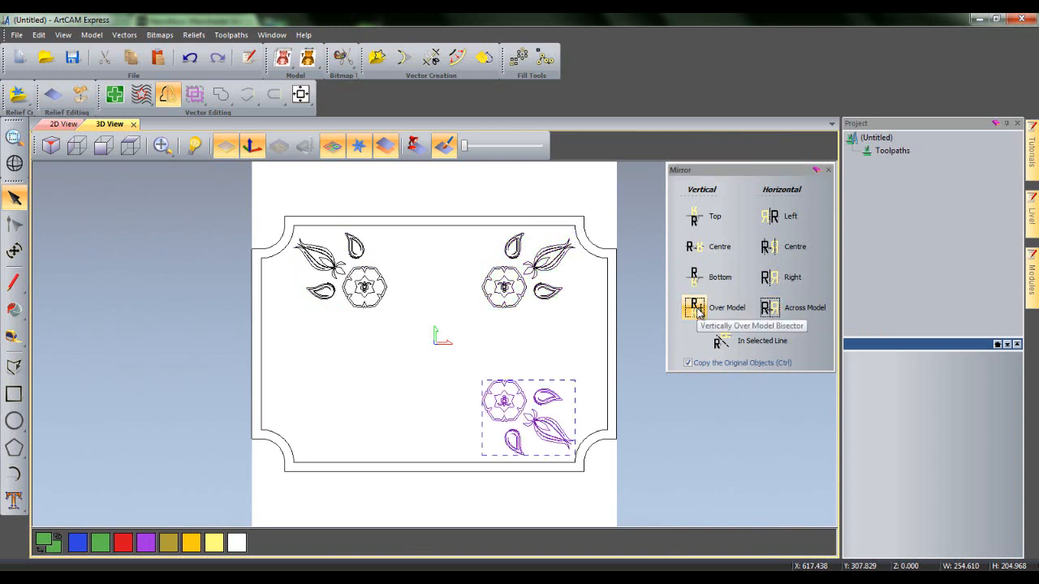
left_click(771, 310)
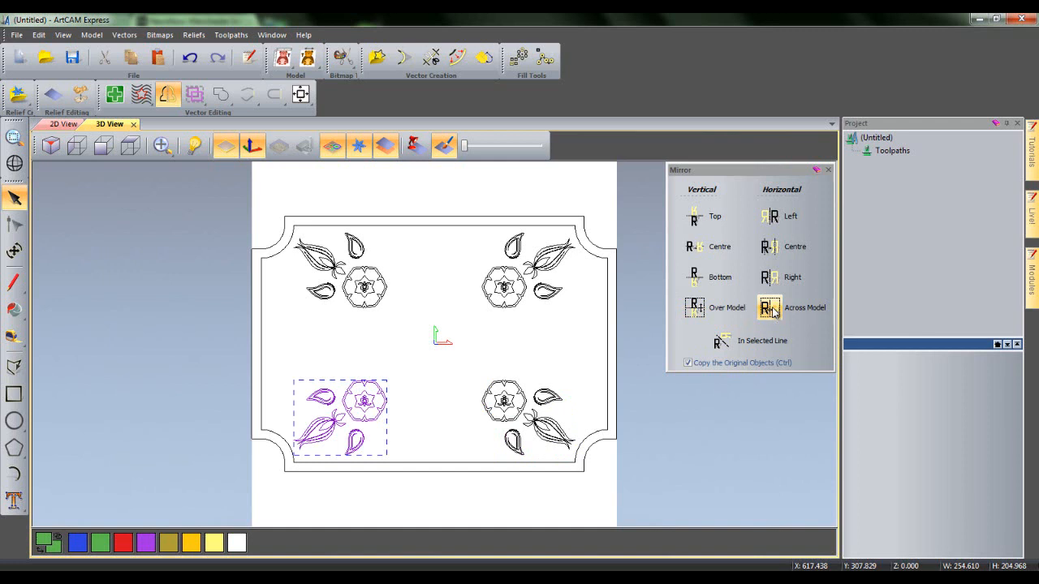
left_click(828, 170)
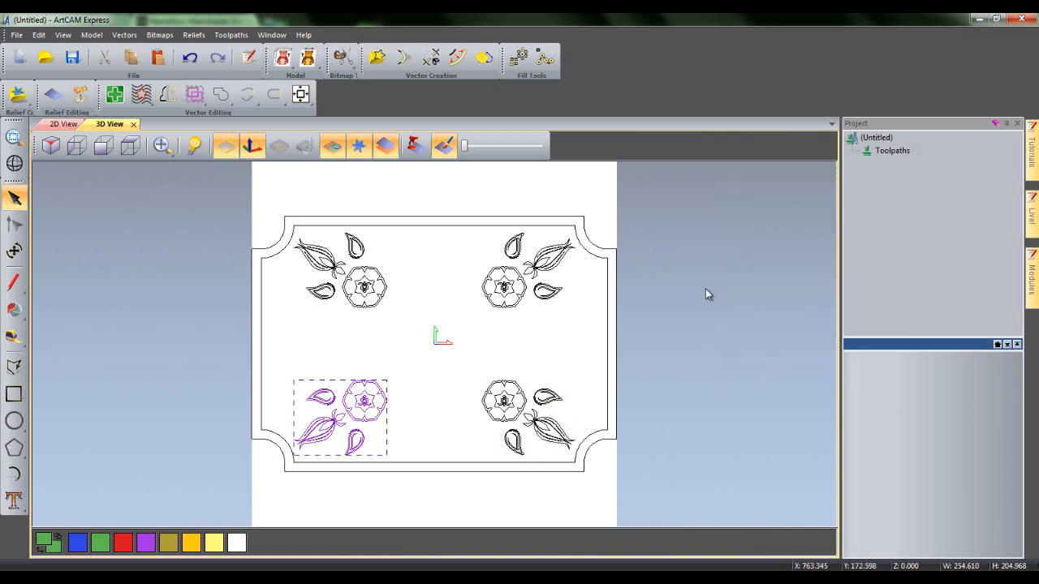
left_click(689, 341)
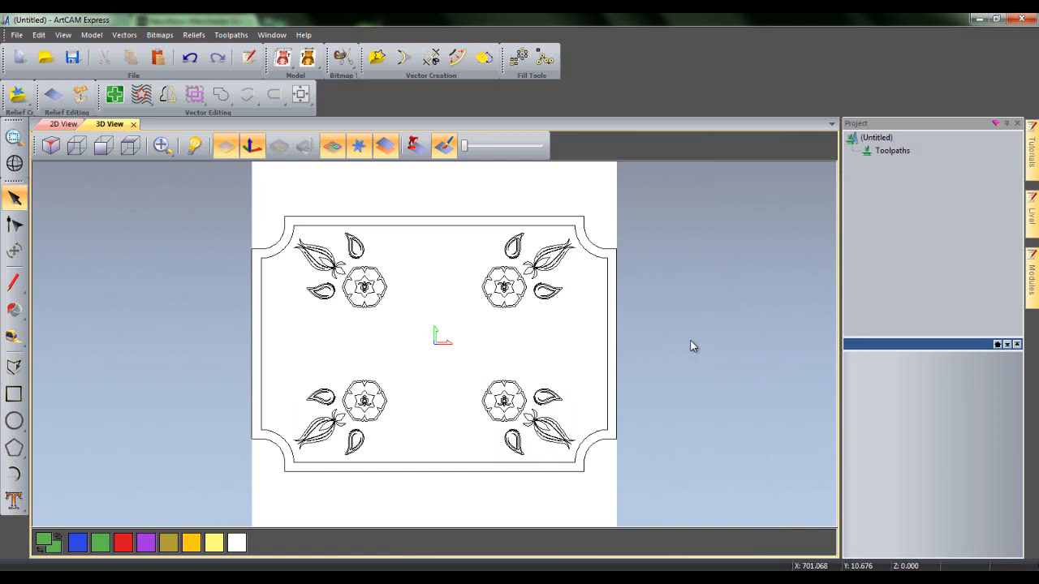
Show the relief preview in the 2D view instead of the bitmap, and set the Text tool's font to Seagull
left_click(70, 126)
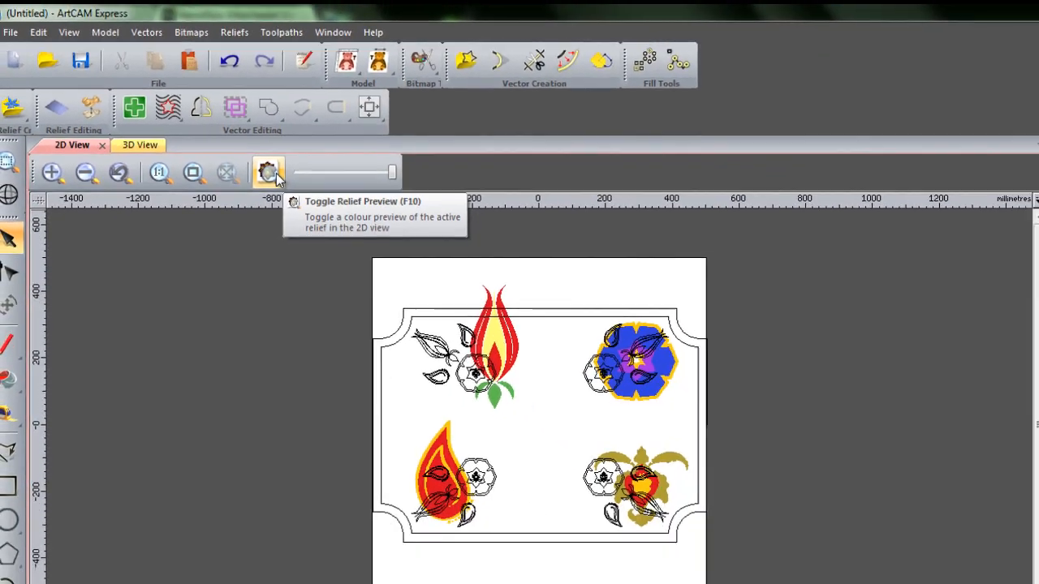
left_click(458, 279)
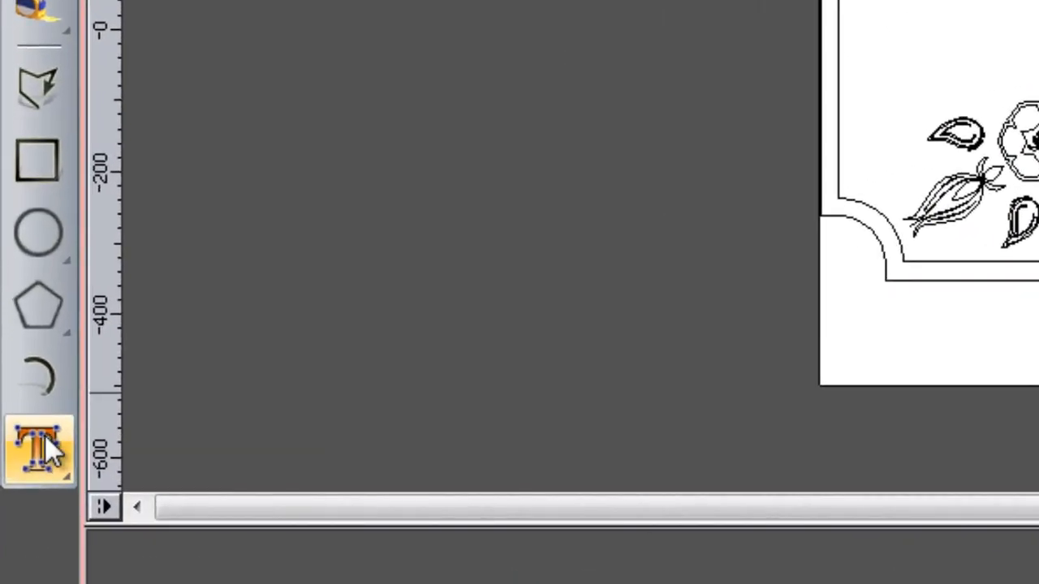
left_click(39, 446)
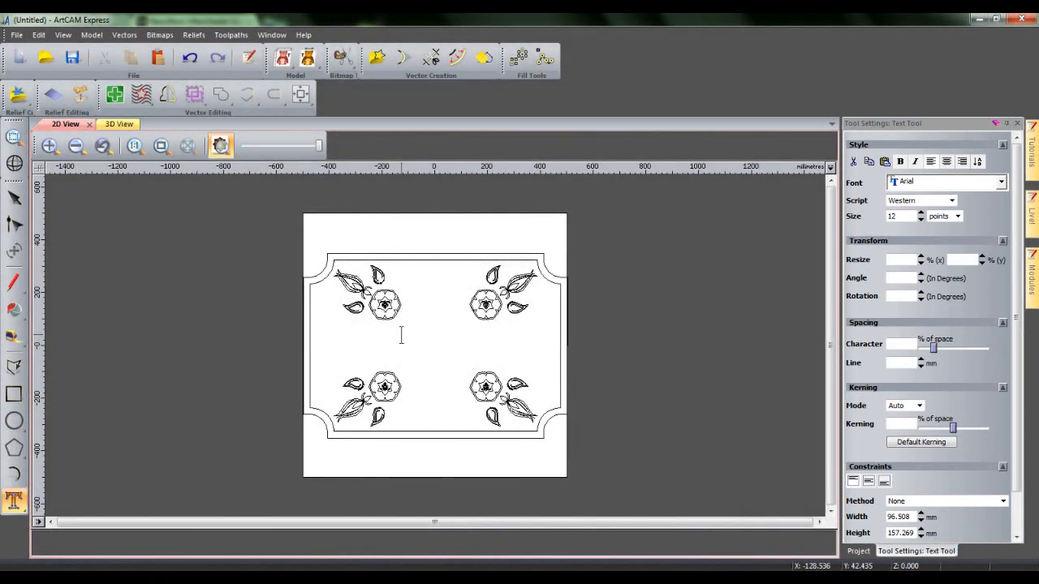
left_click(999, 182)
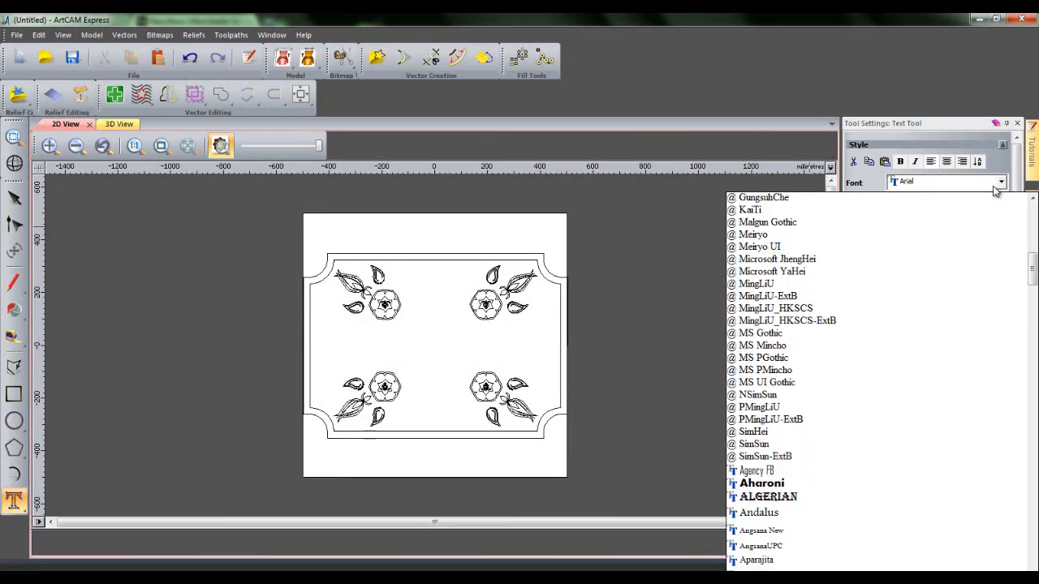
scroll(1033, 270, "up", 1)
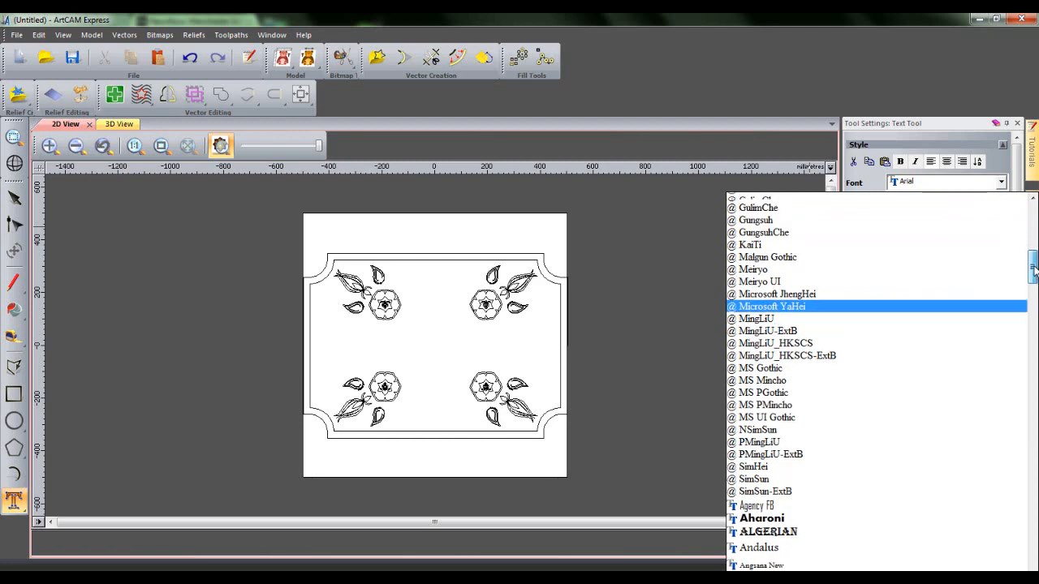
scroll(1033, 270, "up", 9)
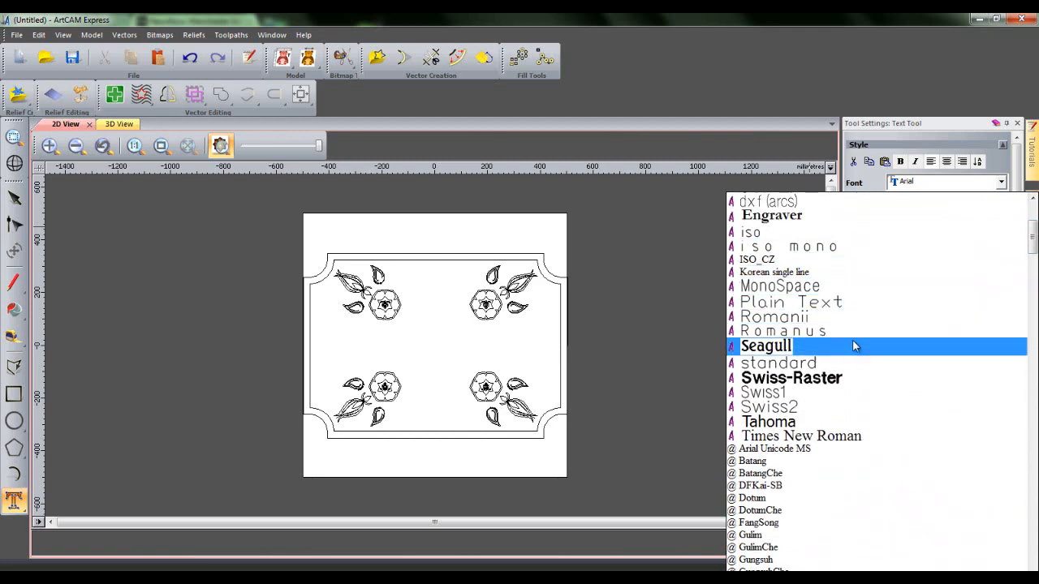
left_click(852, 347)
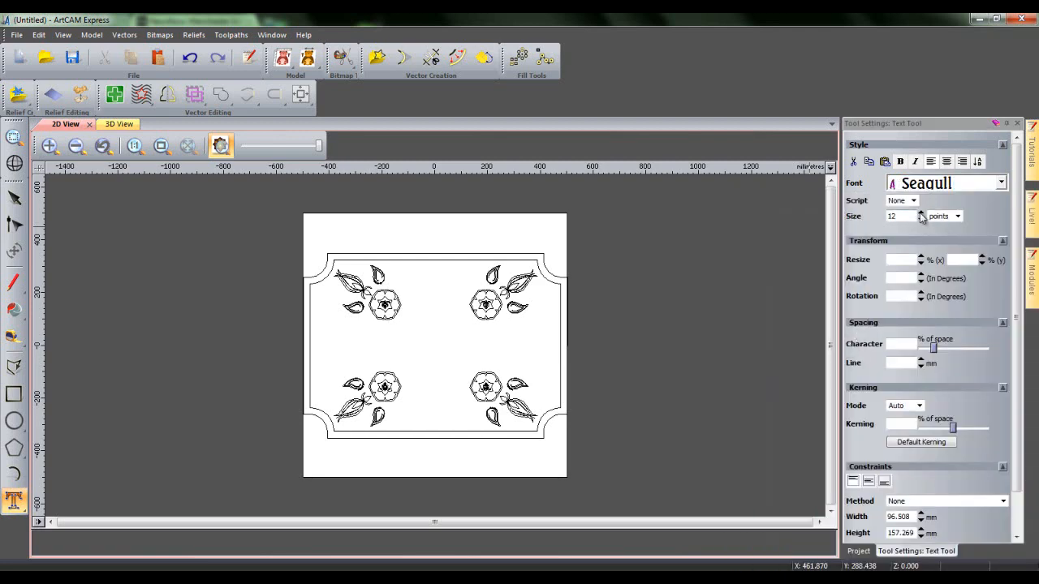
Add the text "Eastern Bull" at a size of 90 mm, starting just below the frame's upper-left motif
left_click_drag(904, 216, 872, 217)
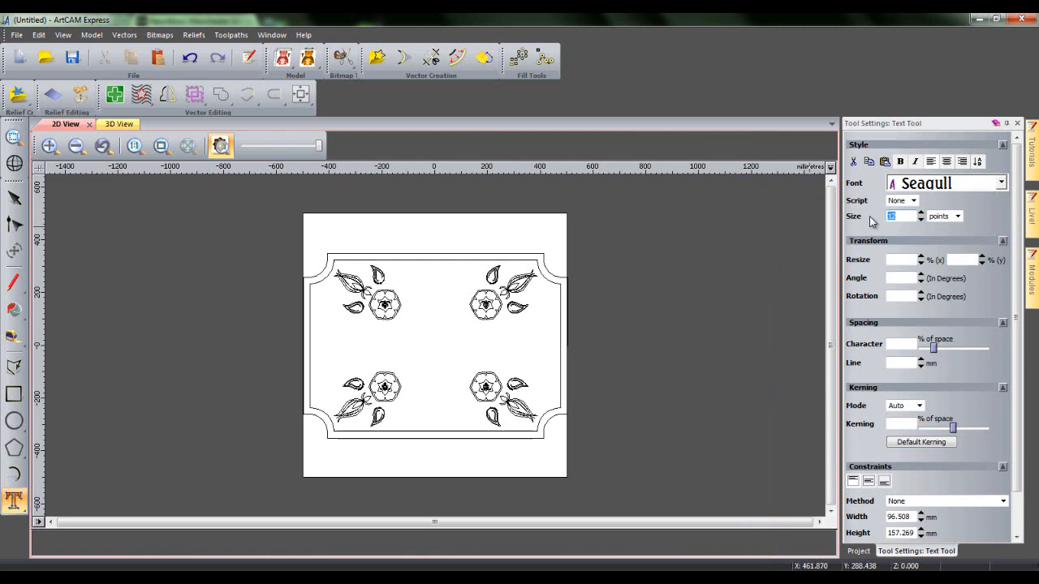
type("900")
key("BackSpace")
left_click(957, 216)
left_click(940, 235)
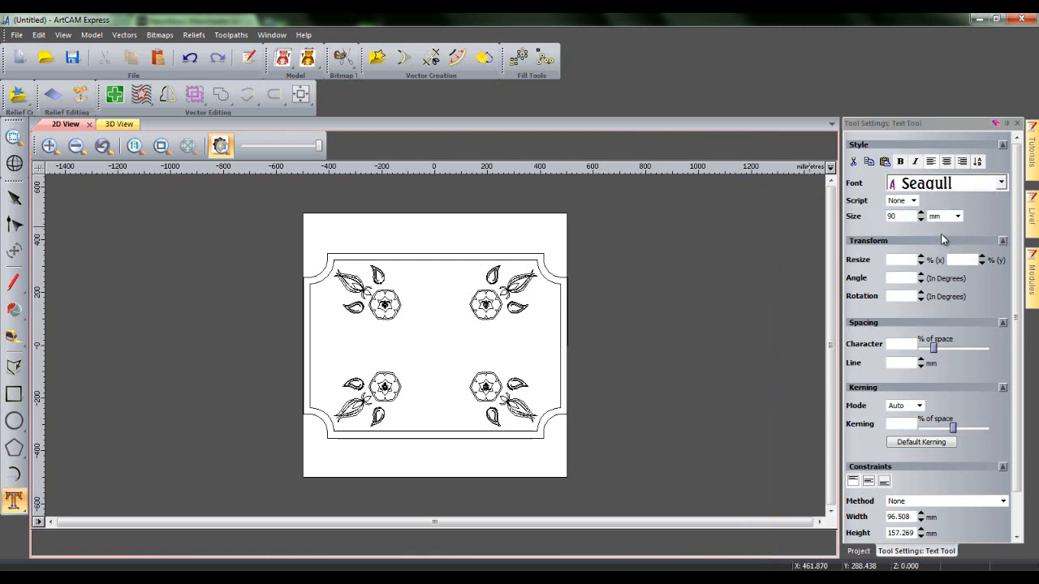
left_click(360, 336)
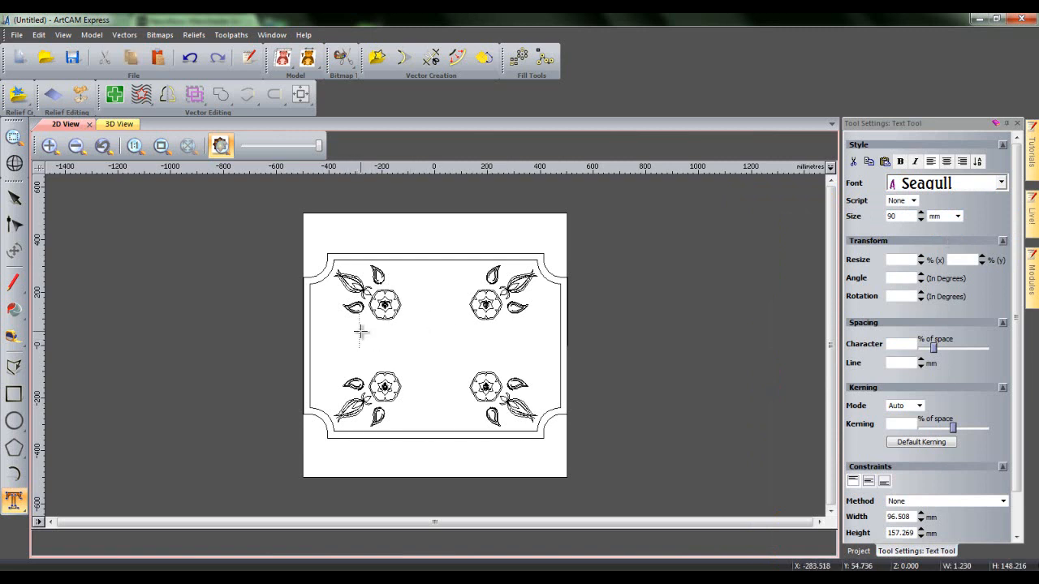
type("Eastern Bull")
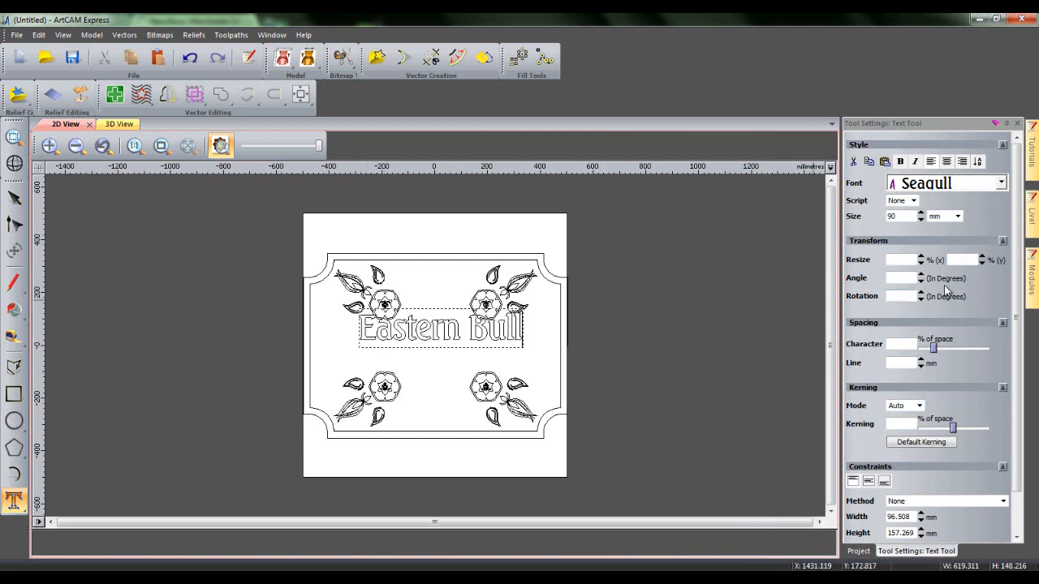
scroll(1019, 284, "down", 2)
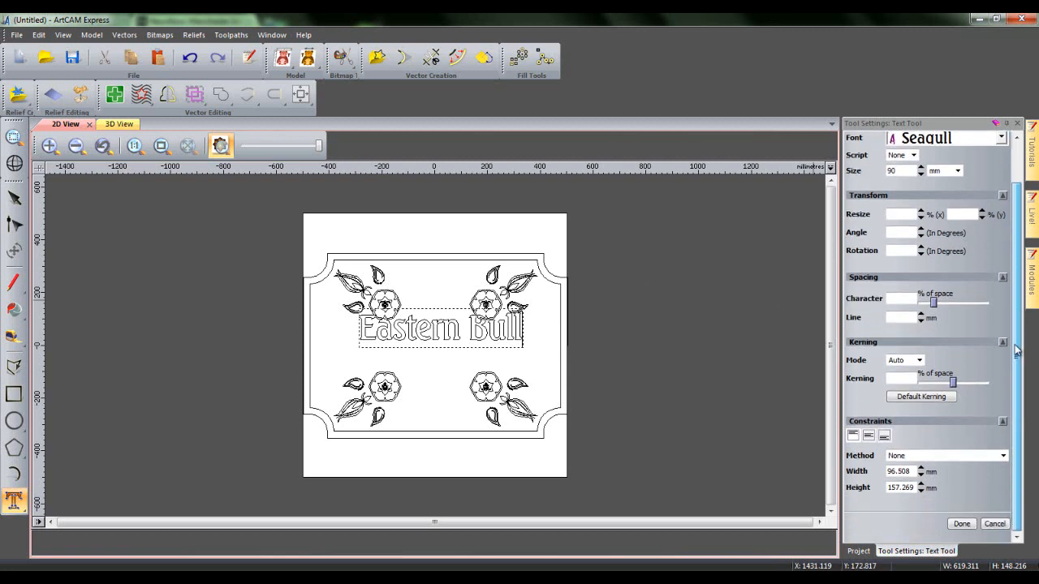
left_click(959, 524)
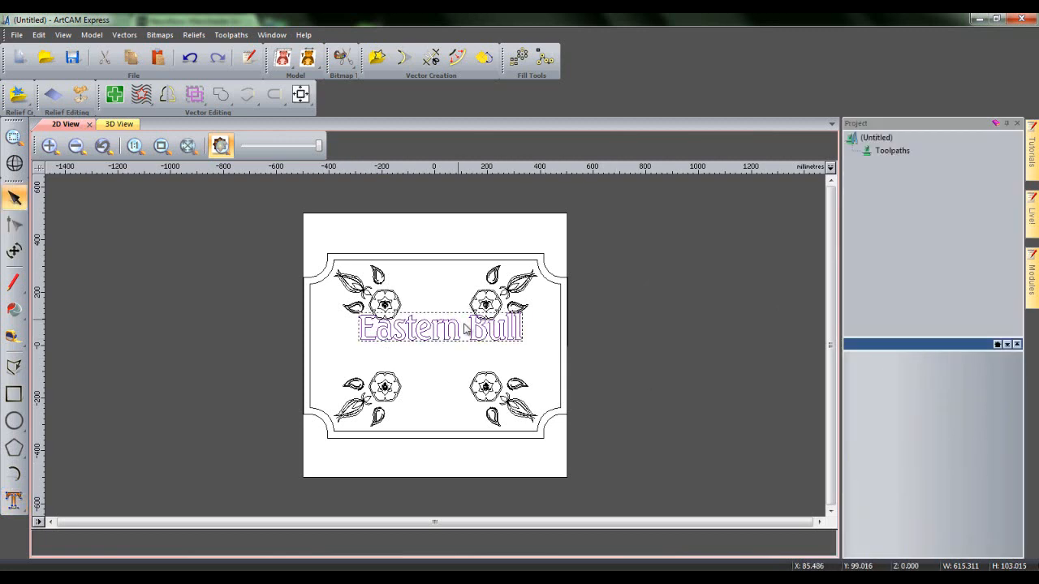
Centre the "Eastern Bull" text in the model and set its origin Y position to 40 mm
left_click_drag(468, 332, 471, 338)
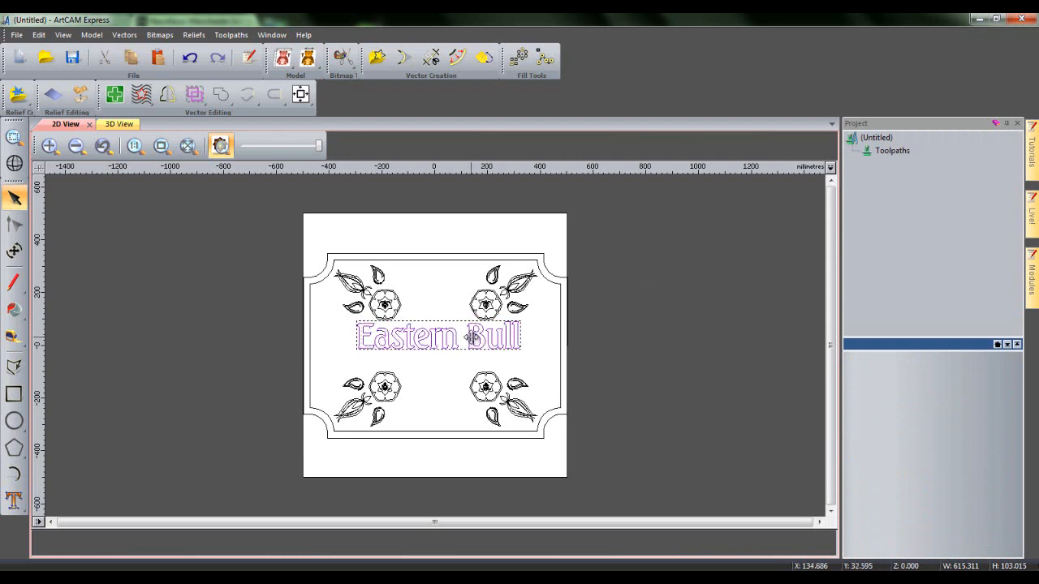
key("F9")
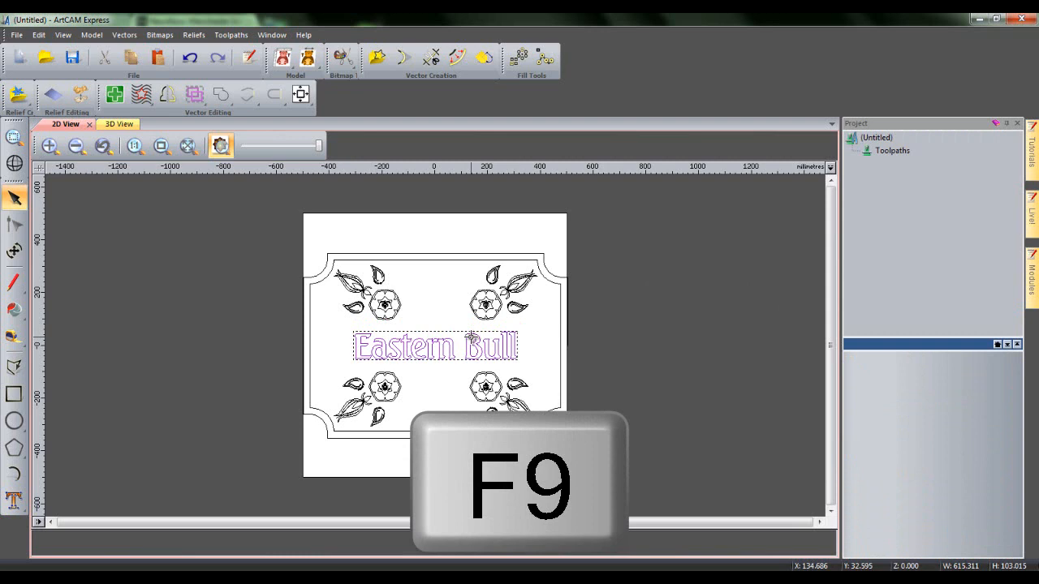
left_click(471, 336)
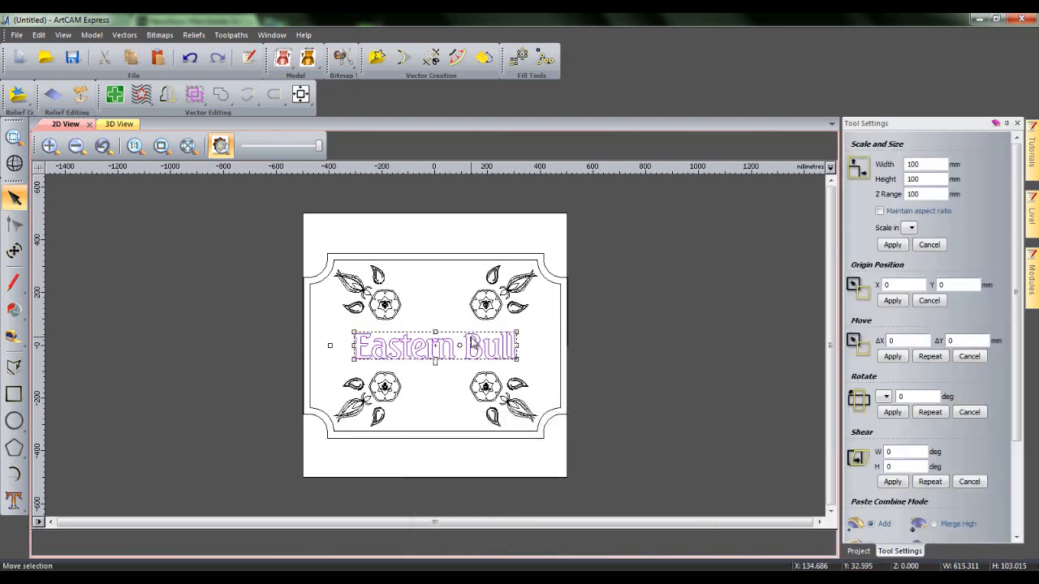
double_click(971, 272)
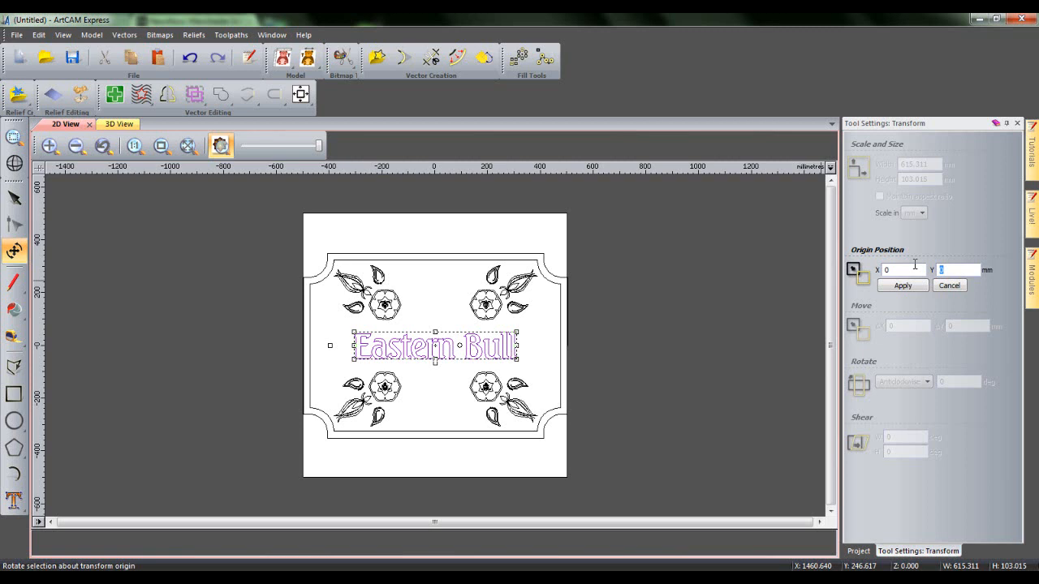
type("40")
left_click(902, 286)
left_click(729, 297)
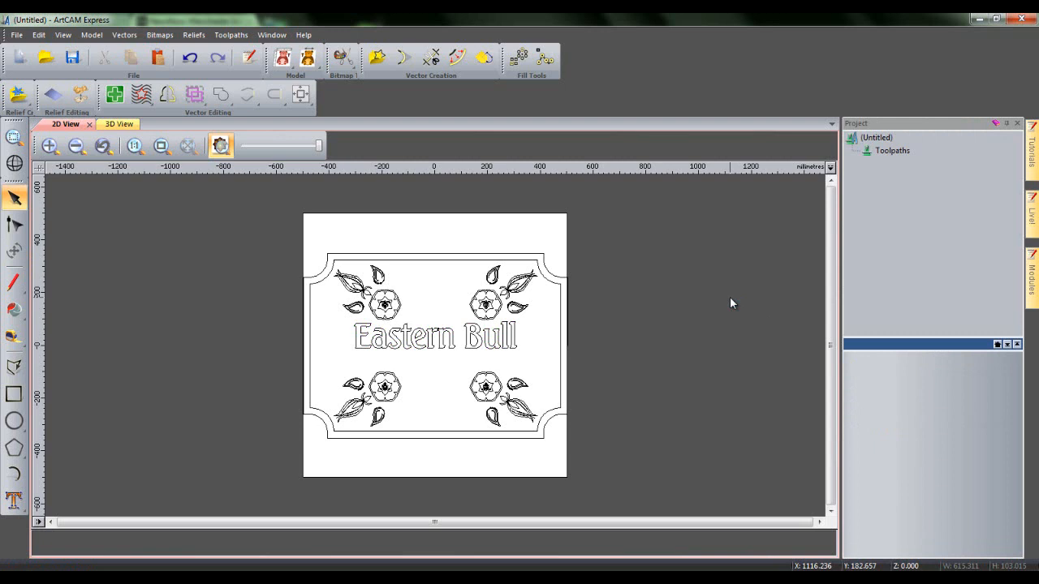
Add the text "~ Turkish Restaurant ~" beneath "Eastern Bull" in Seagull at a size of 50 mm with 60% character spacing
left_click(13, 500)
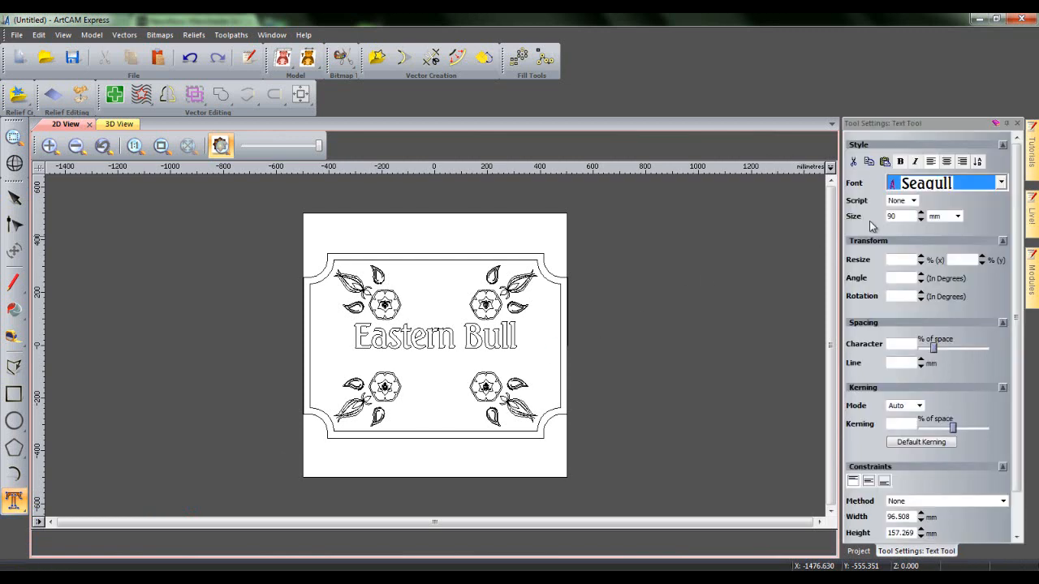
left_click_drag(899, 216, 875, 220)
type("5")
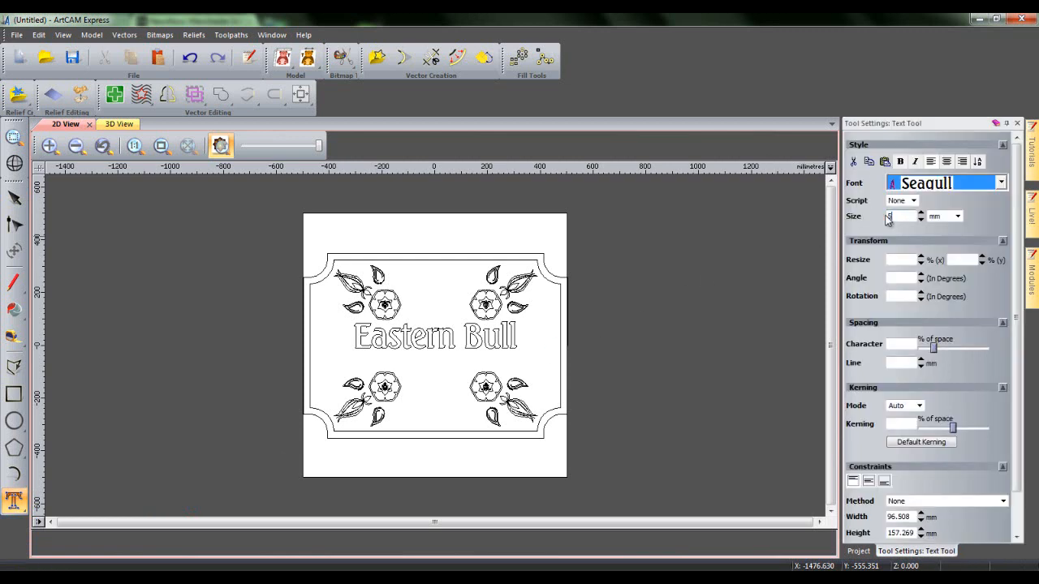
type("0")
left_click(893, 344)
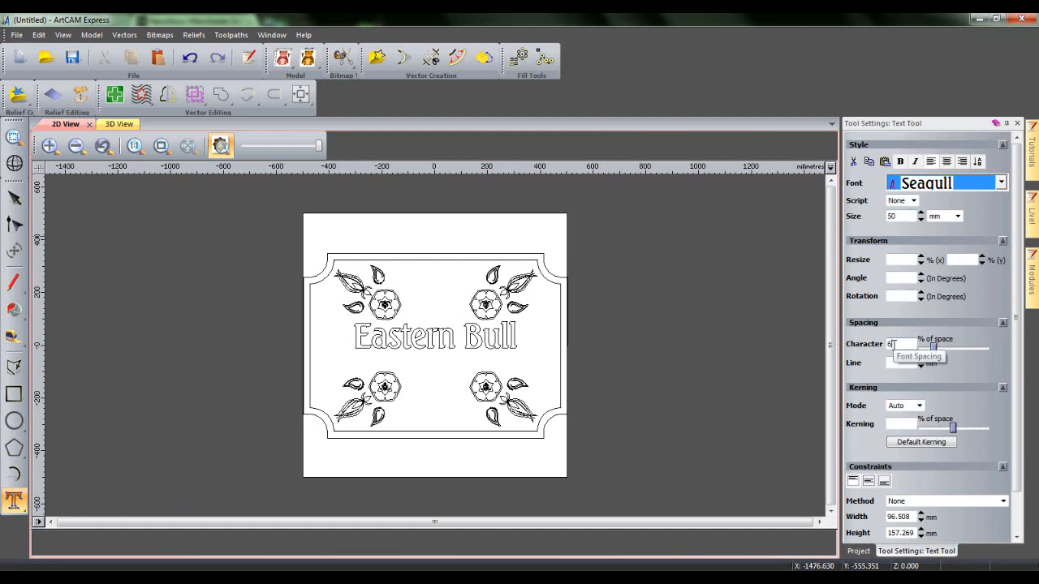
type("60")
left_click(354, 360)
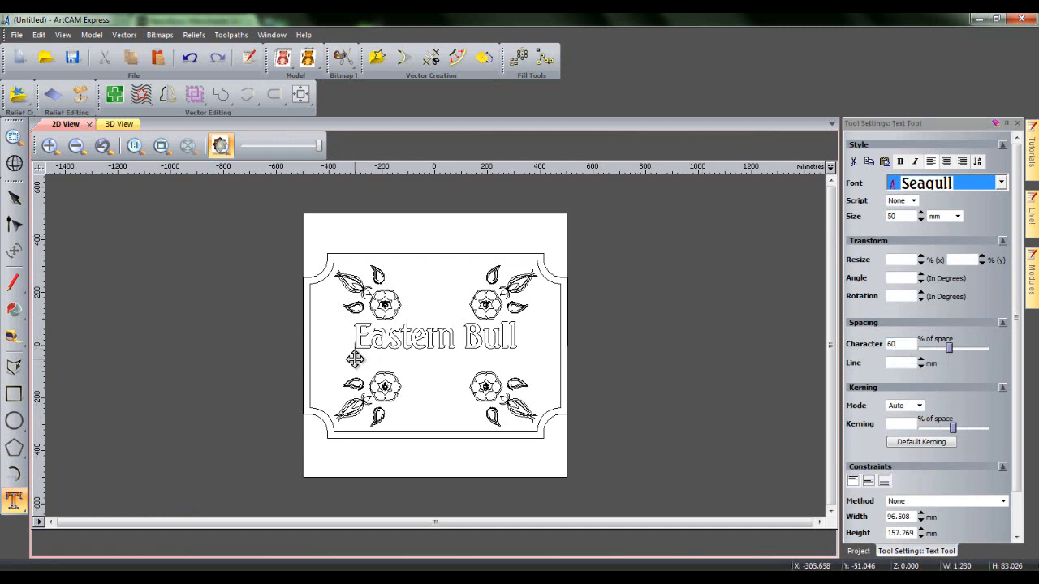
type("Tu")
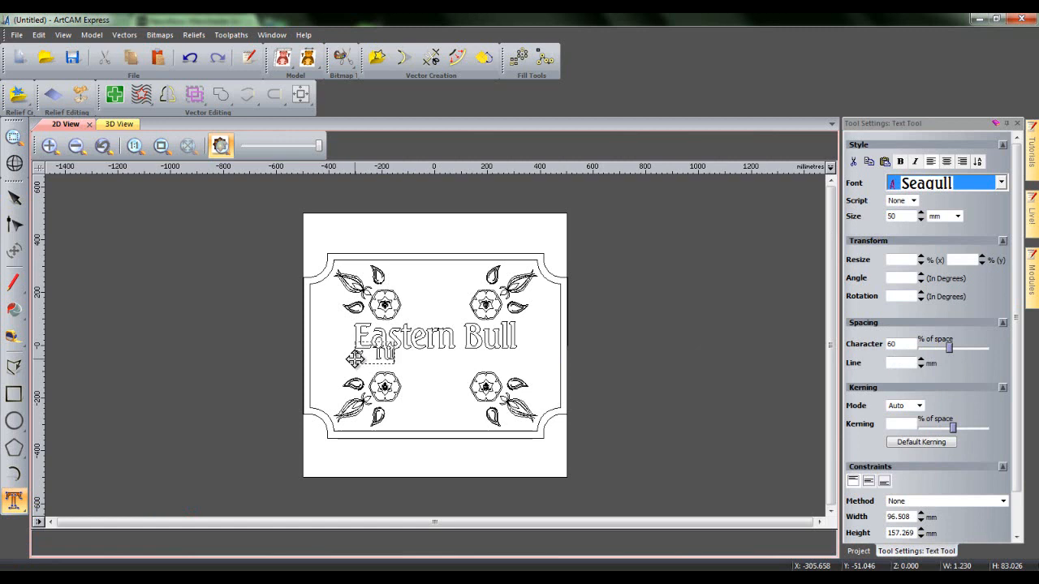
type("rkish")
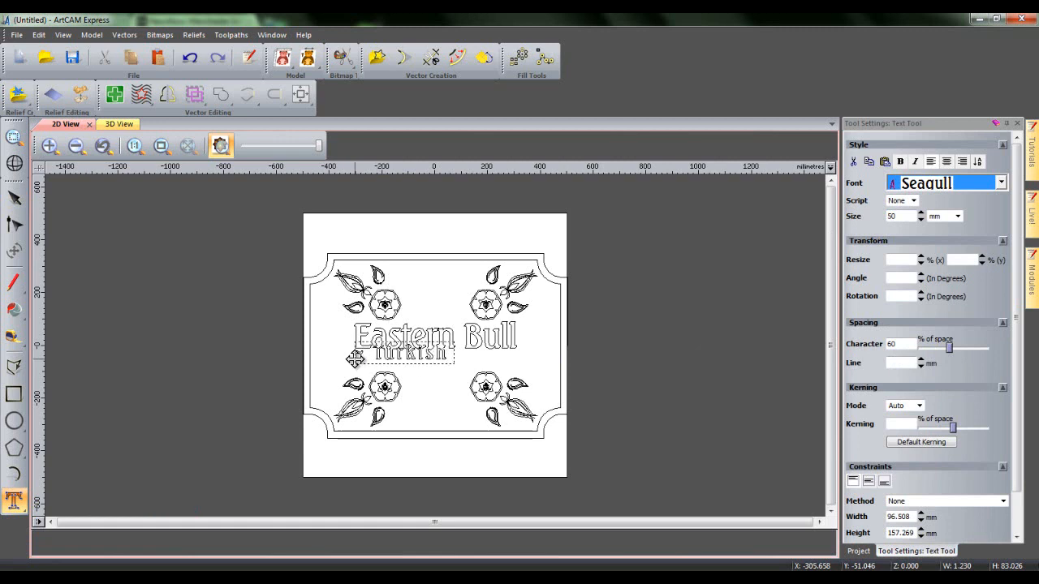
type(" Restau")
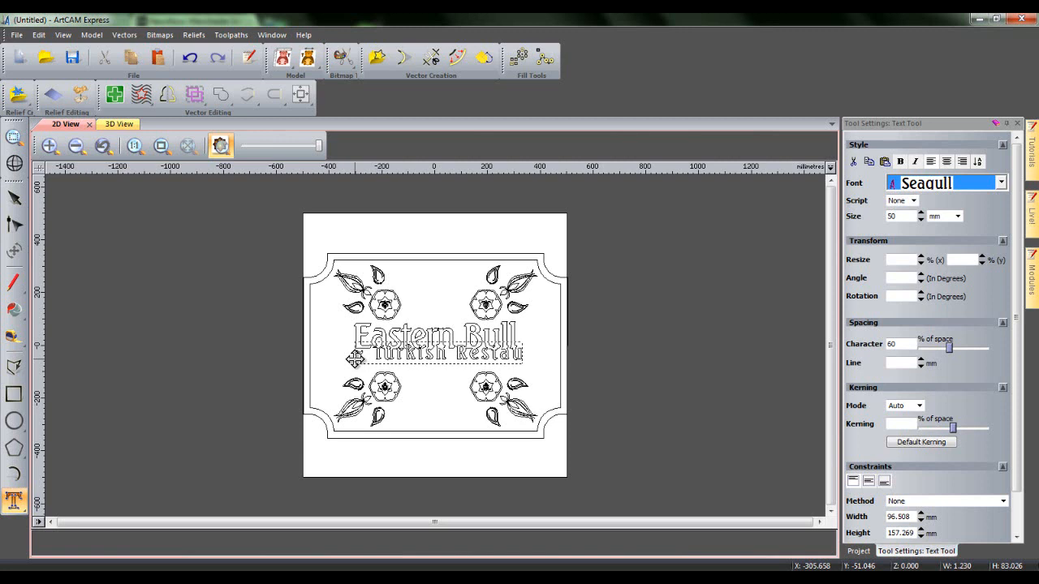
type("rant ~")
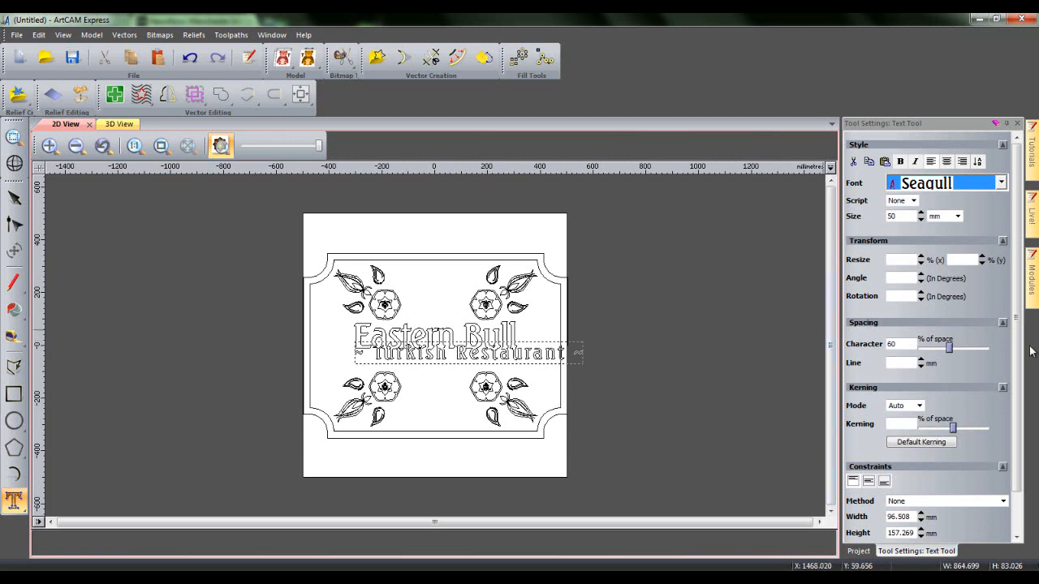
scroll(992, 465, "down", 2)
left_click(961, 524)
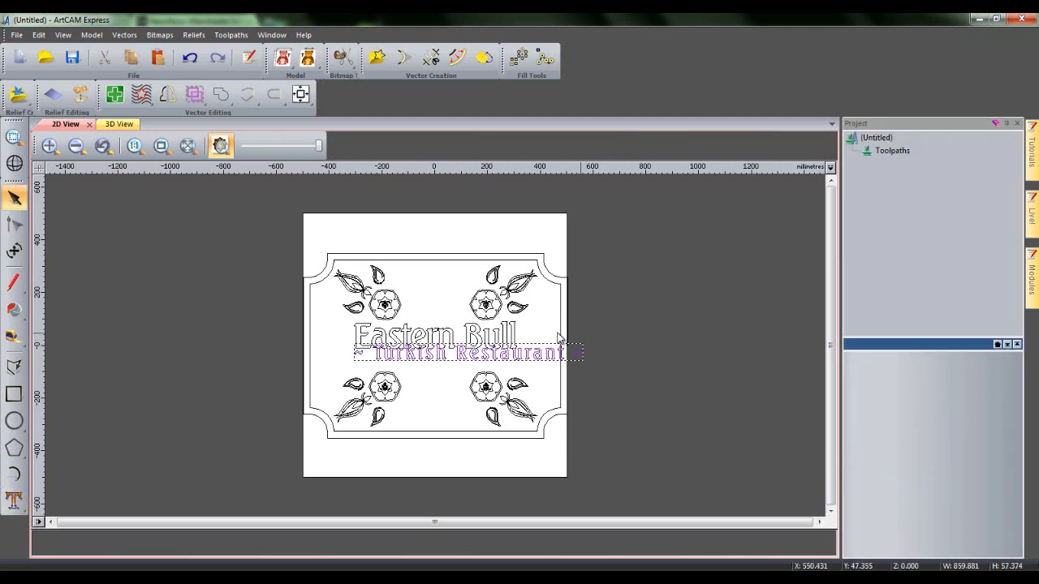
Centre the "~ Turkish Restaurant ~" text in the model and set its origin Y position to -48 mm
key("F9")
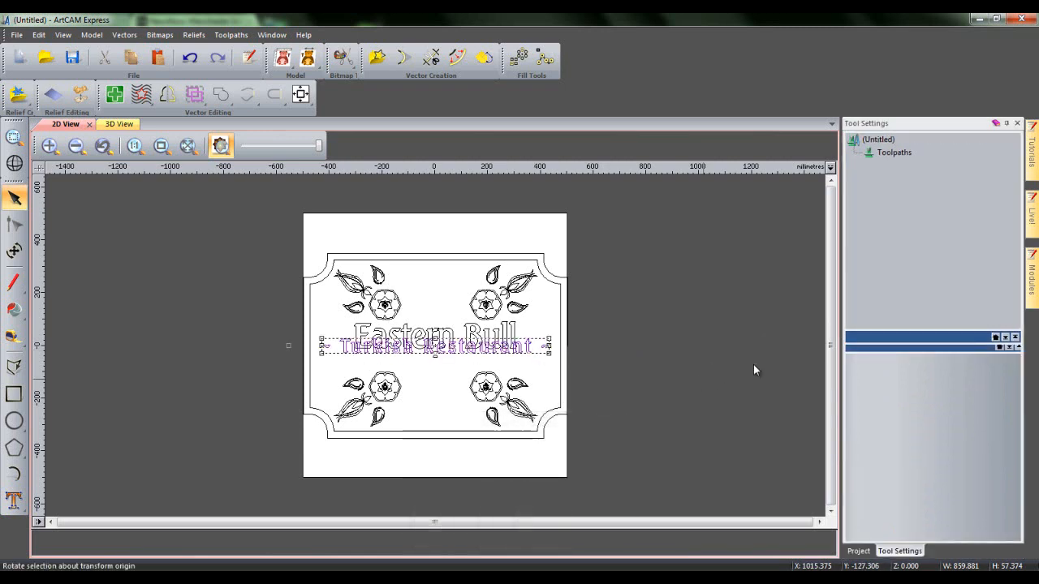
key("ctrl+t")
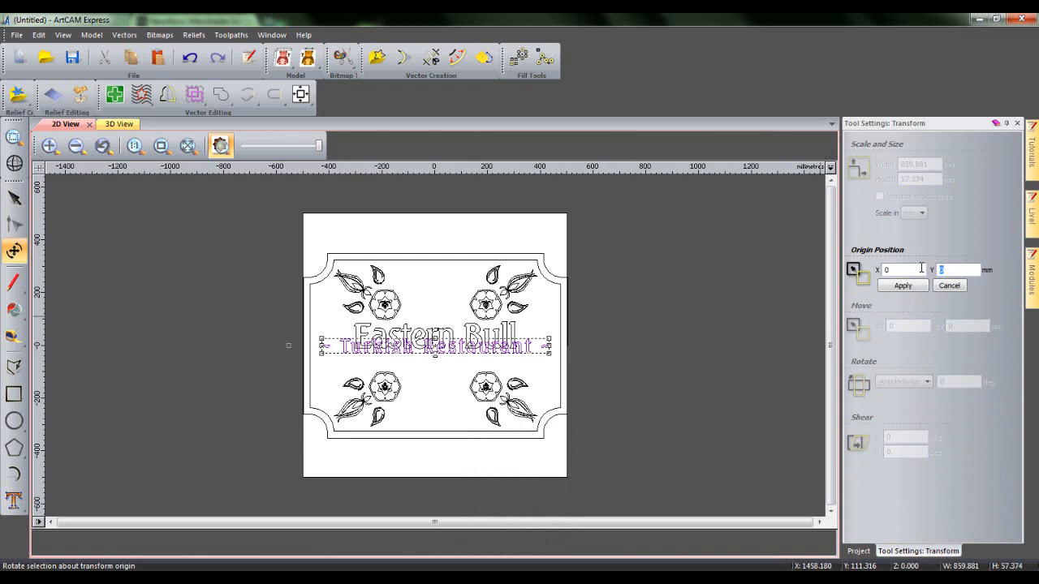
type("-48")
left_click(903, 284)
key("Escape")
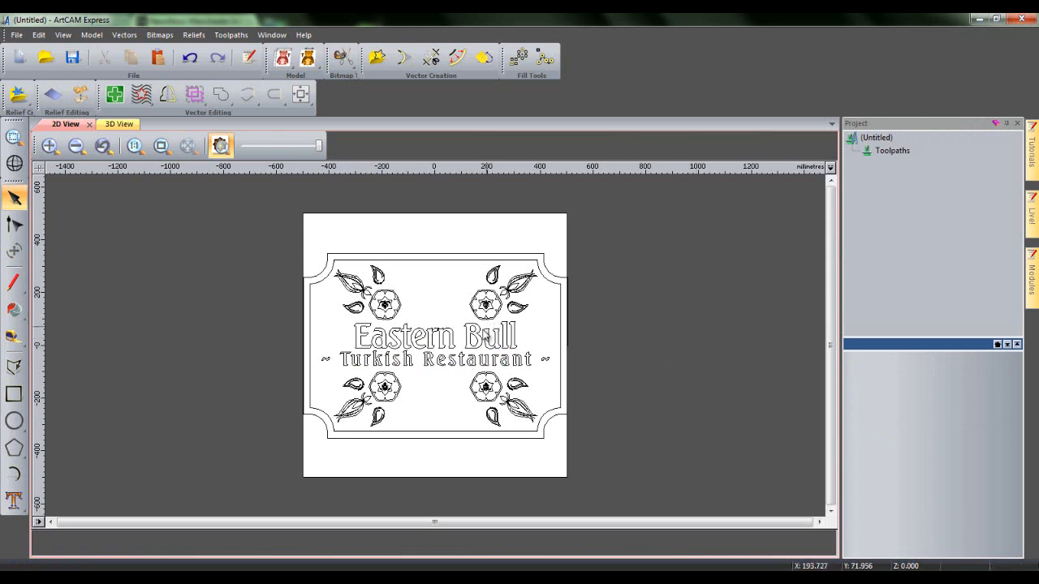
Edit the "Eastern Bull" text block to set its character spacing to 50% of space
left_click(482, 329)
right_click(482, 329)
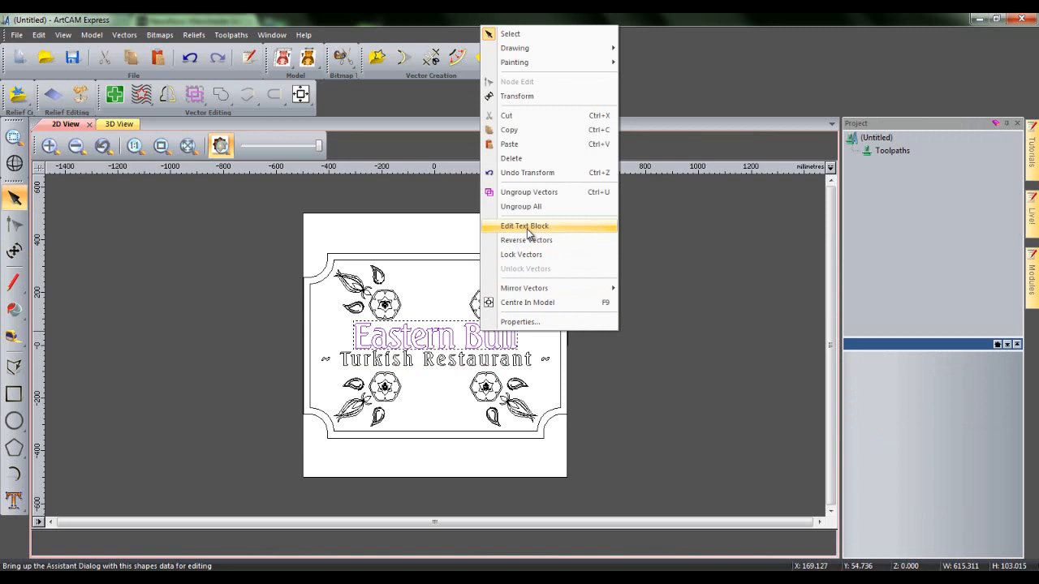
left_click(526, 226)
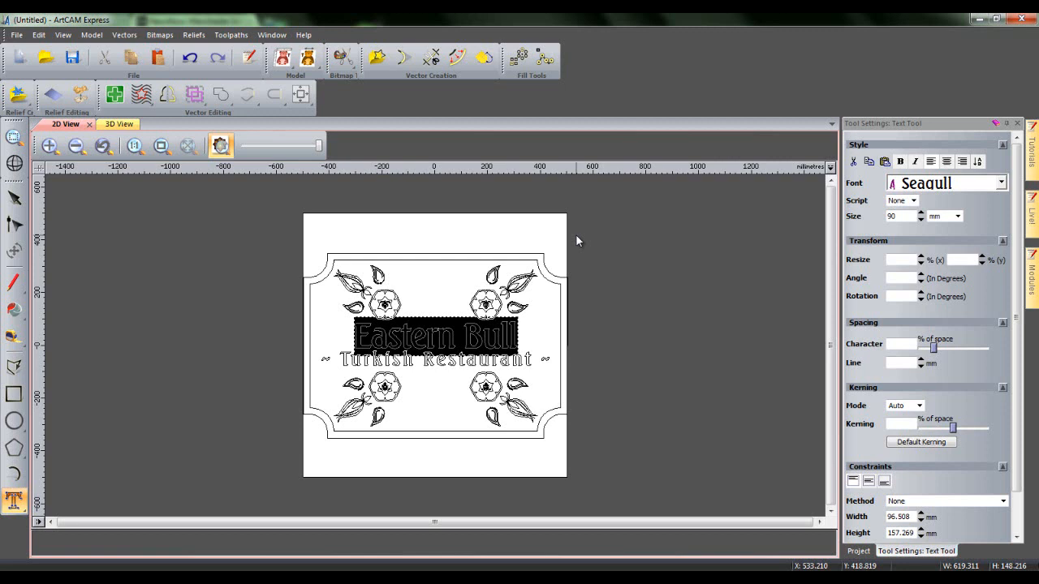
left_click(890, 344)
type("50")
key("Return")
left_click_drag(1014, 280, 1007, 339)
left_click(959, 524)
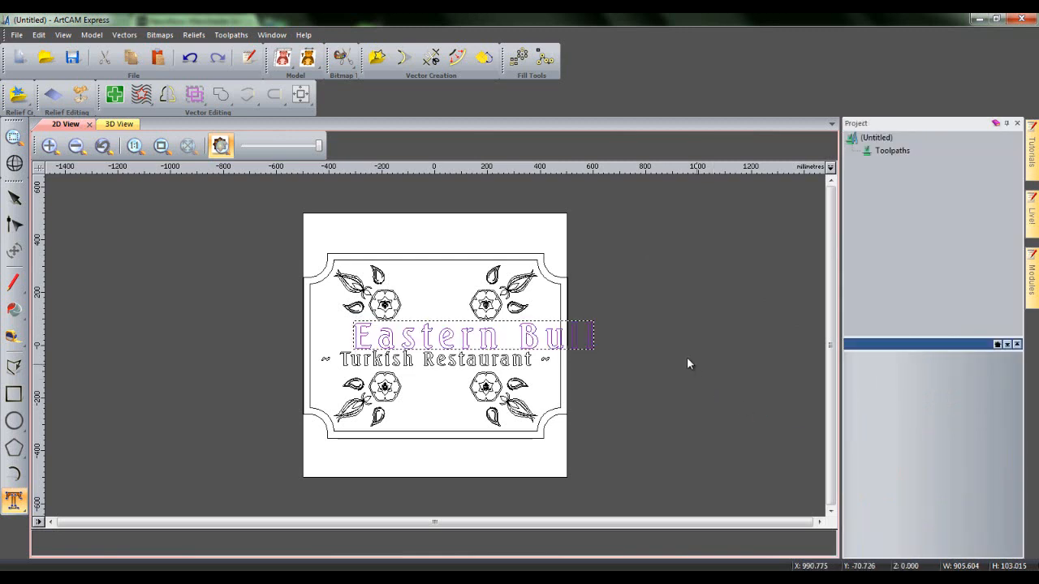
Re-centre the respaced "Eastern Bull" text in the model and move its origin to Y 40 mm
key("t")
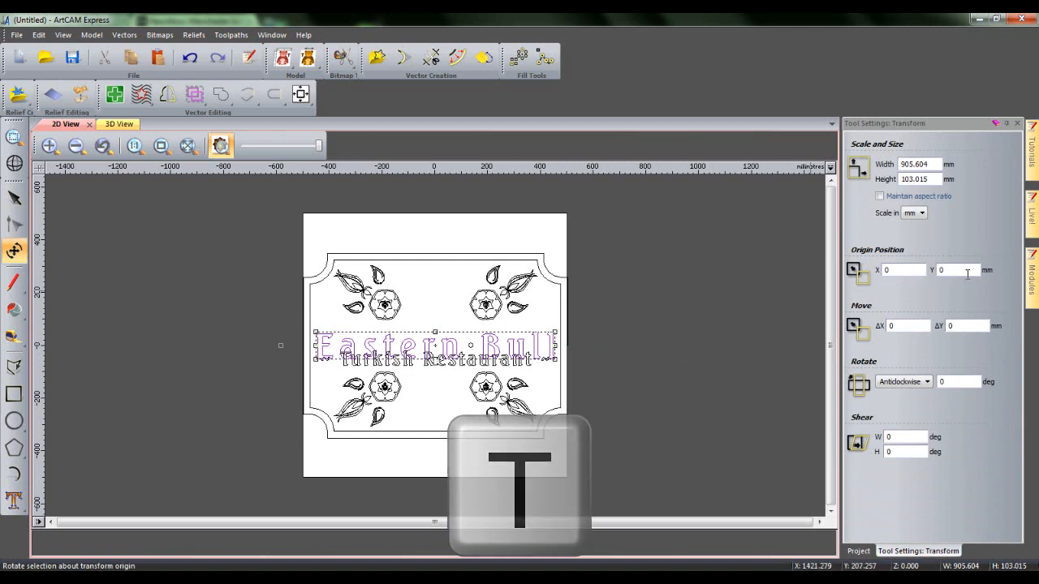
left_click(940, 270)
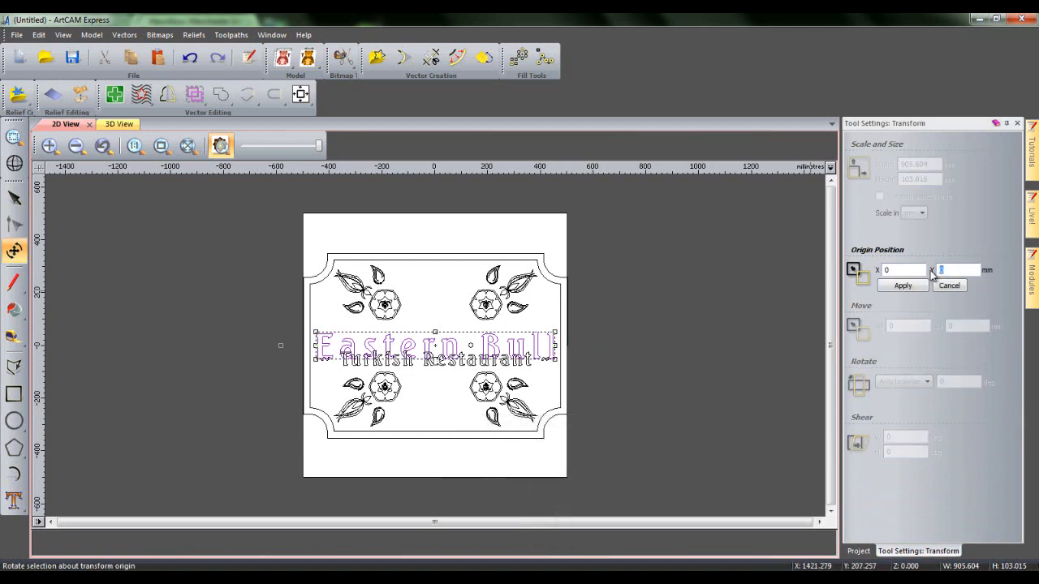
type("40")
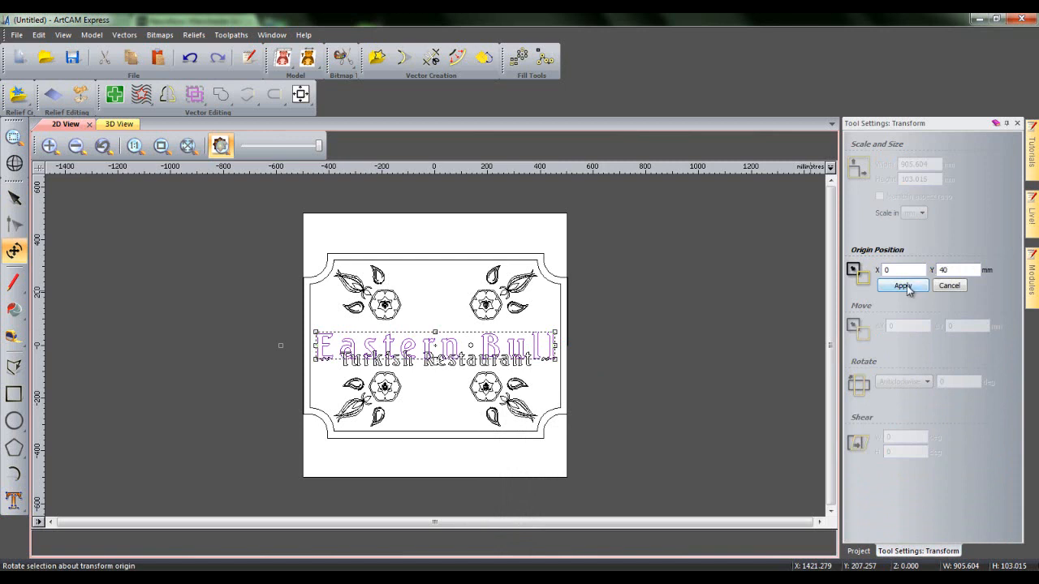
left_click(905, 285)
key("Escape")
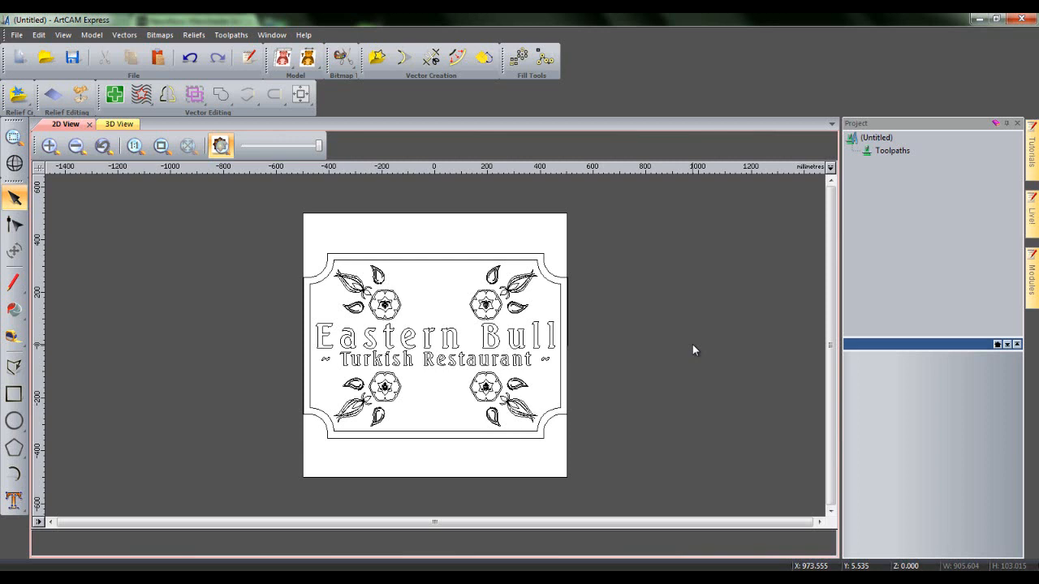
Set up the toolpath material with a thickness of 30 mm and its Z zero at the bottom of the block
left_click(887, 154)
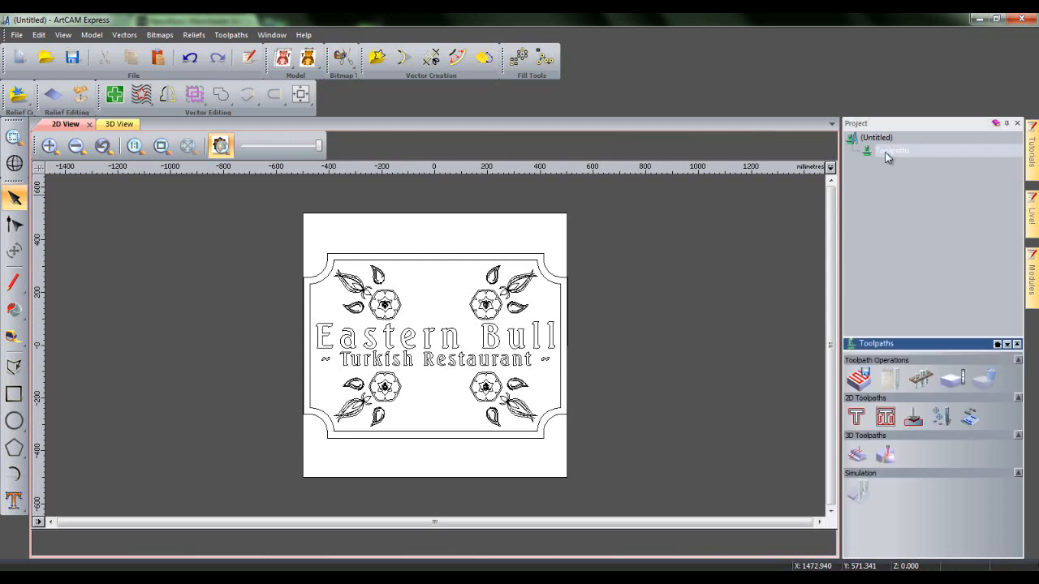
left_click(952, 379)
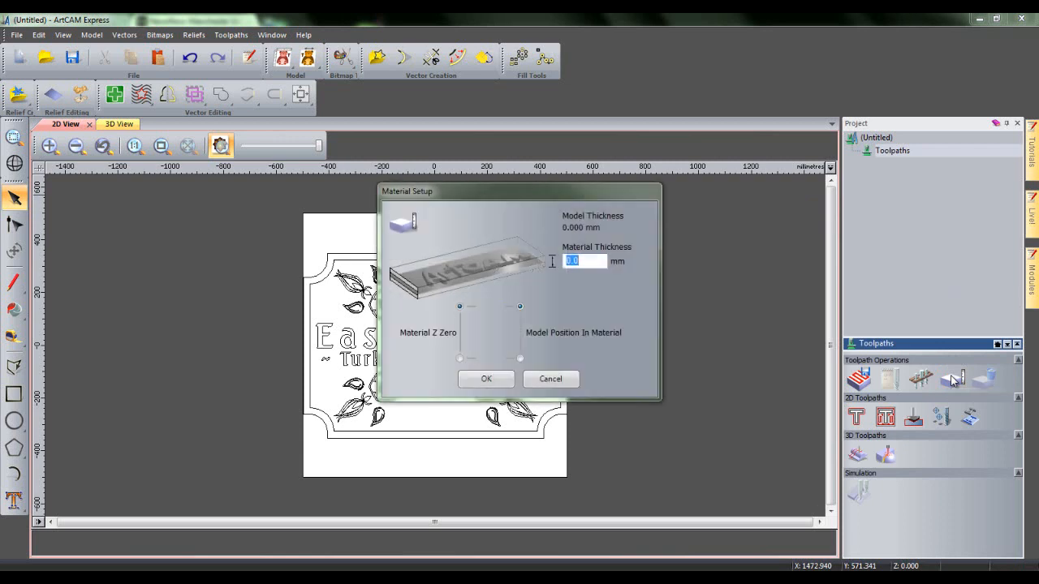
type("30")
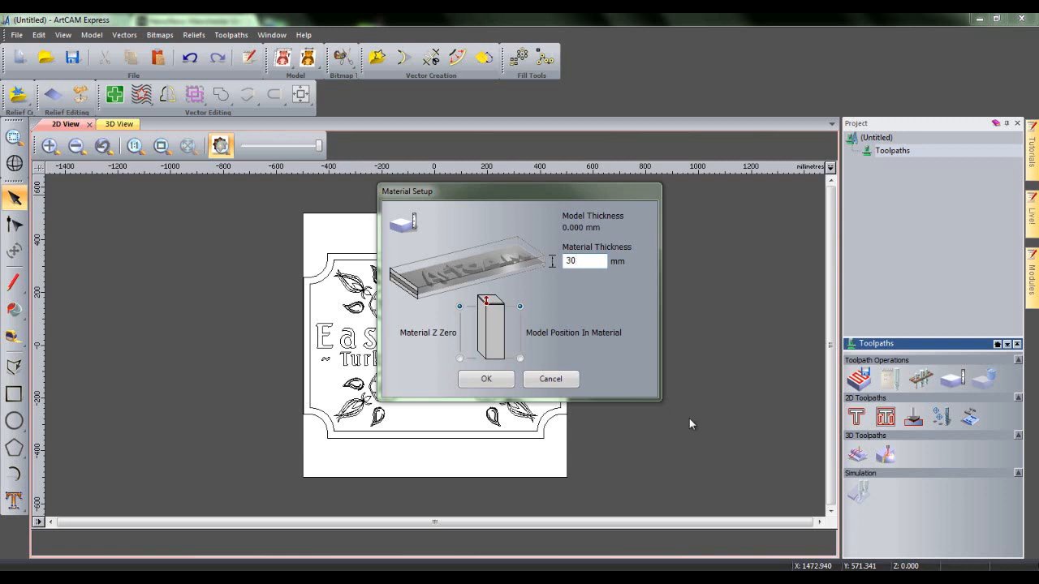
left_click(459, 359)
left_click(486, 380)
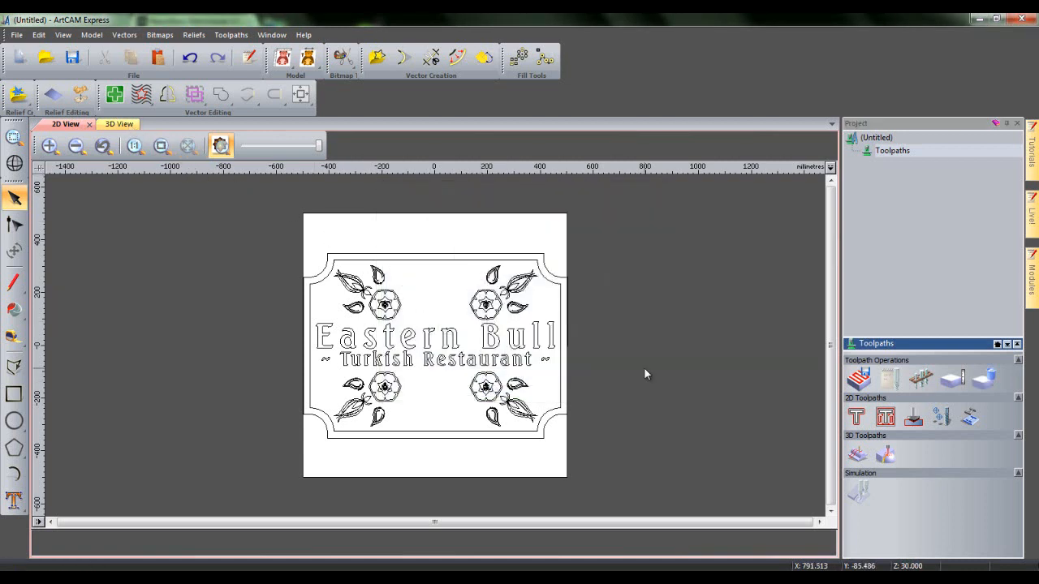
In the 3D view along Z, start a profile toolpath on the outer frame vector and select the 12 mm wood or plastic end mill
left_click(130, 126)
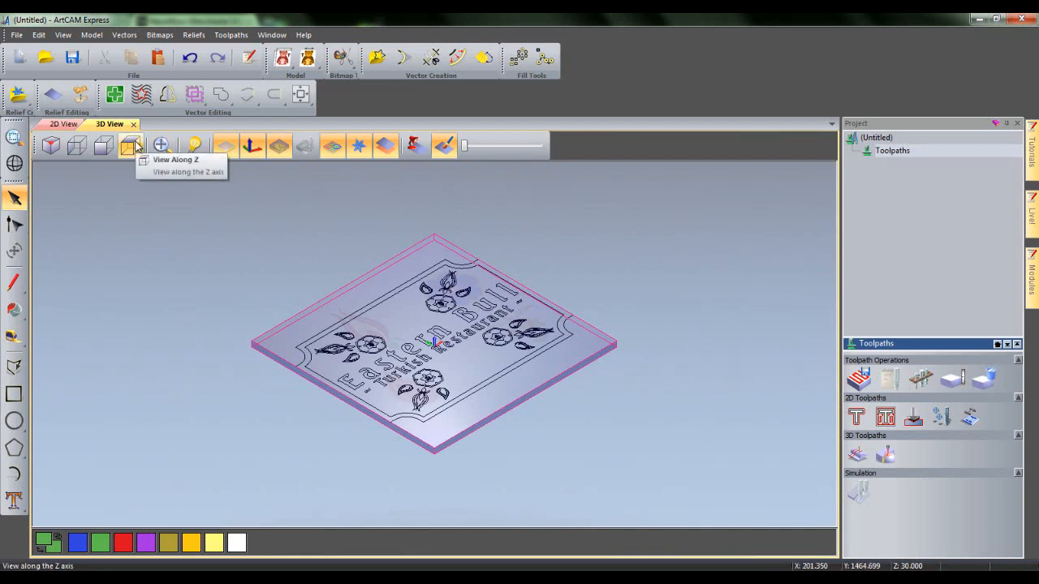
left_click(129, 145)
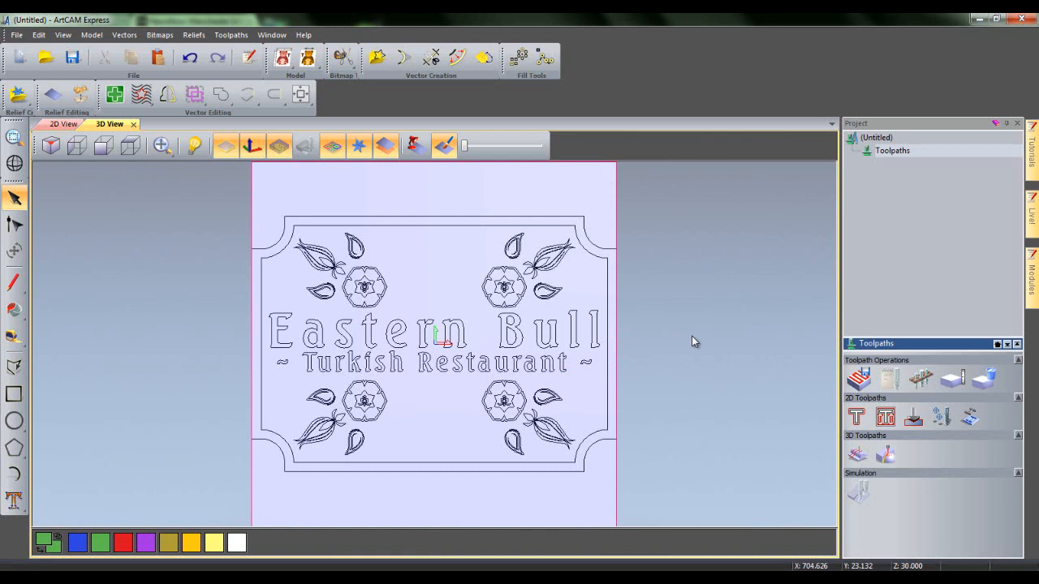
left_click(567, 217)
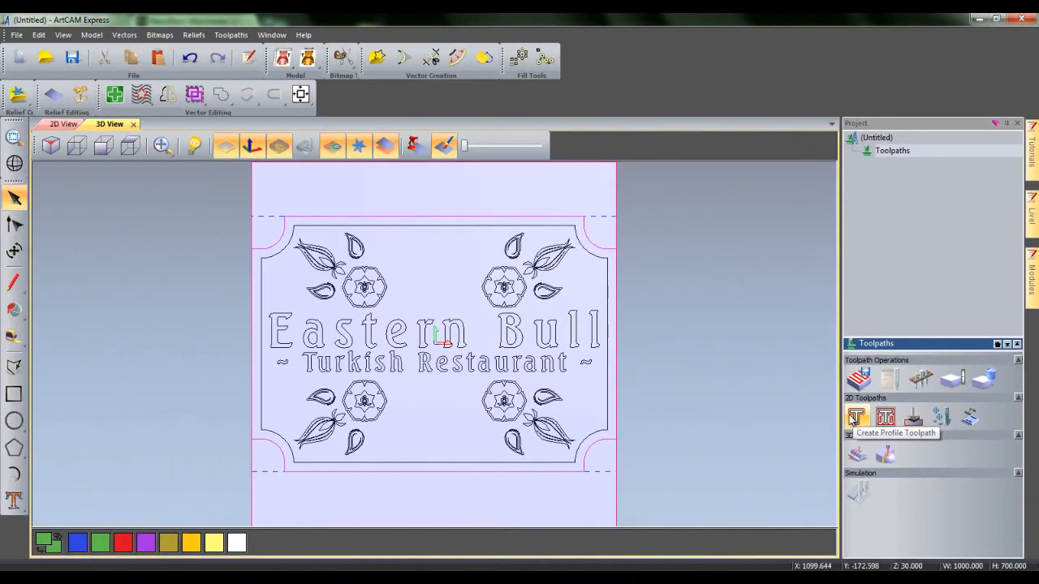
left_click(855, 417)
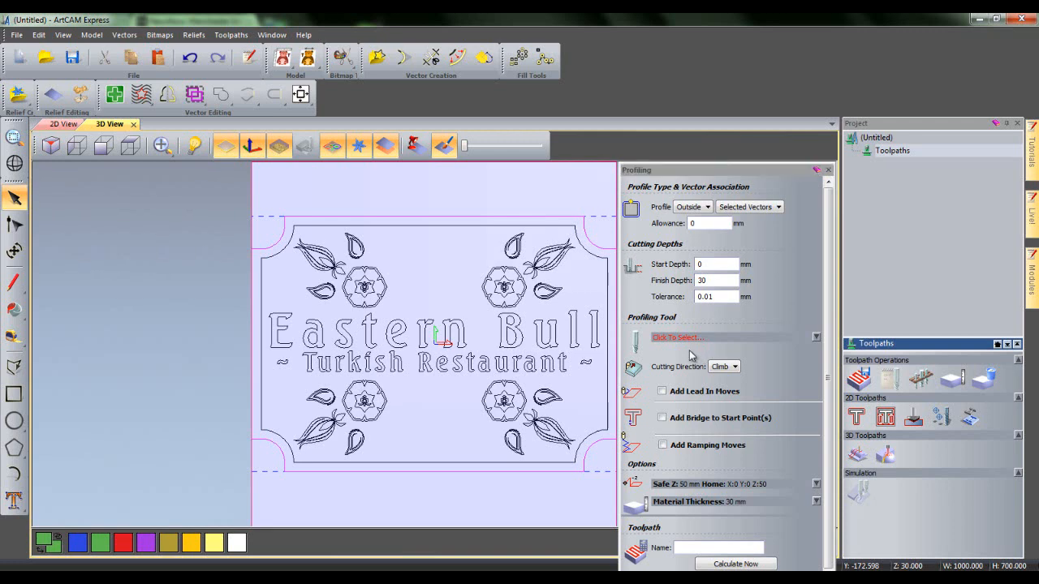
left_click(814, 339)
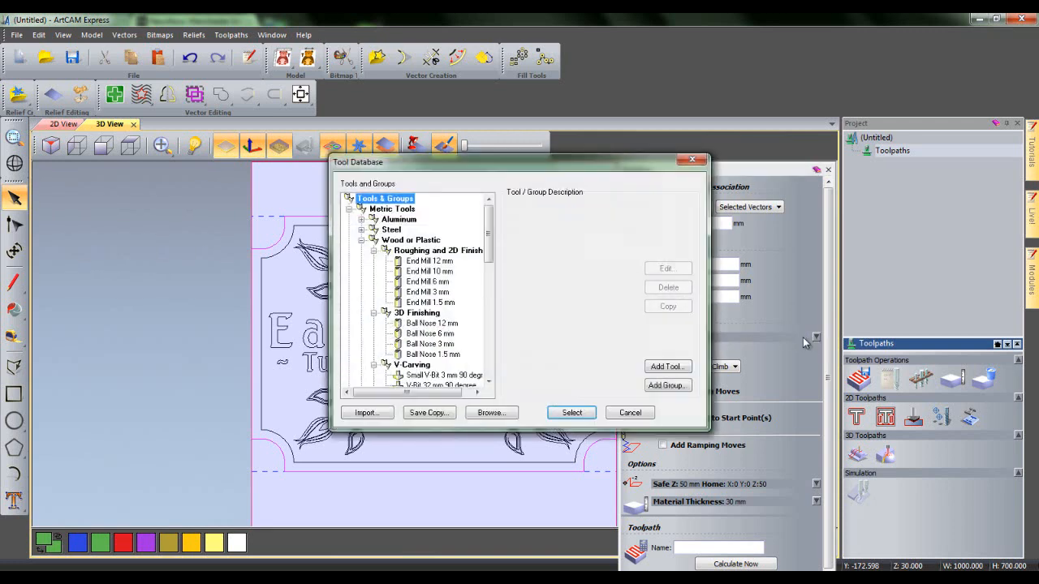
left_click(436, 265)
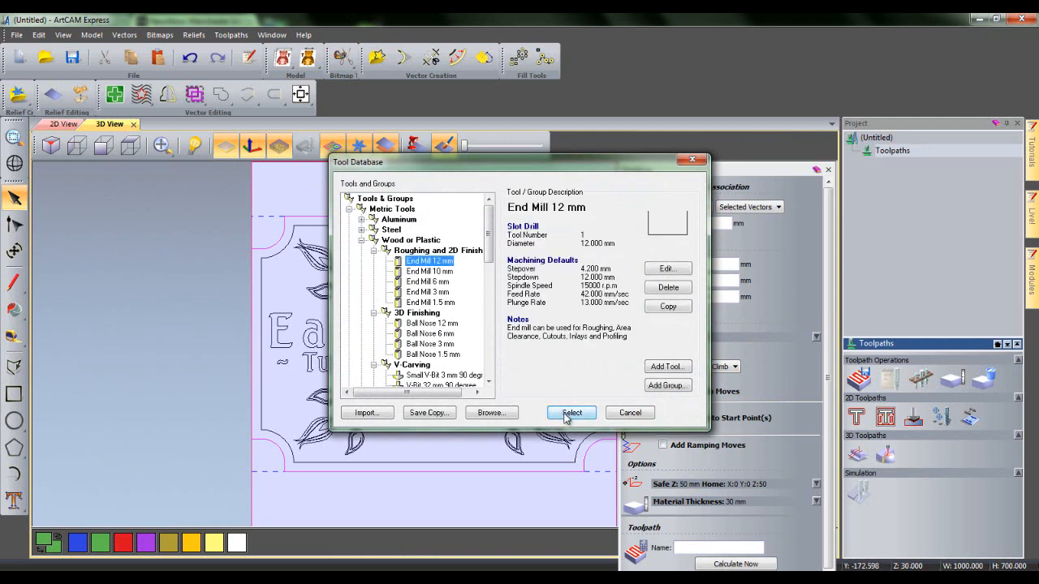
left_click(568, 413)
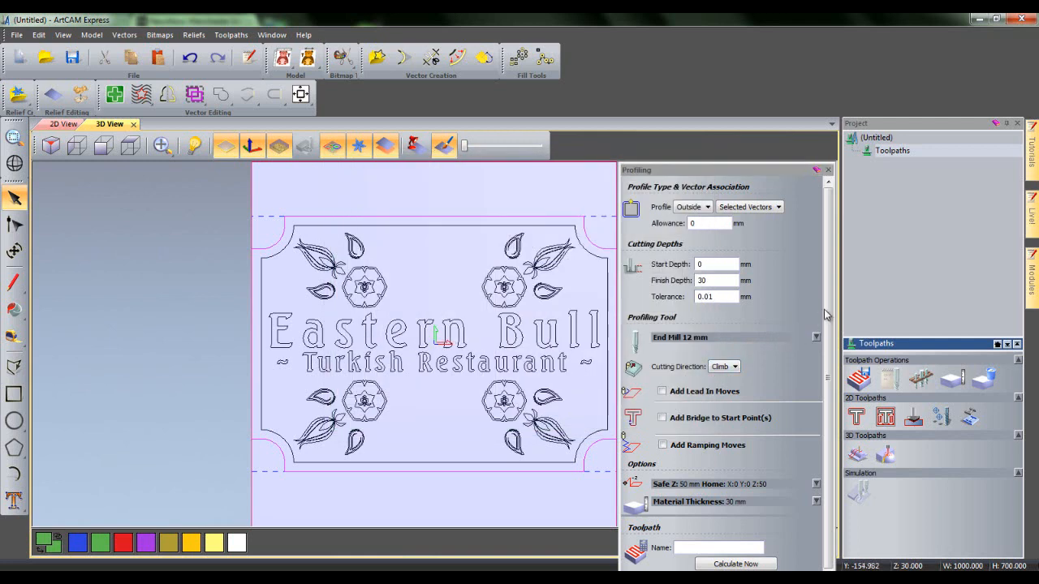
Calculate the outside profile toolpath for the outer frame, close its settings and expand the project's toolpath list
scroll(826, 329, "down", 1)
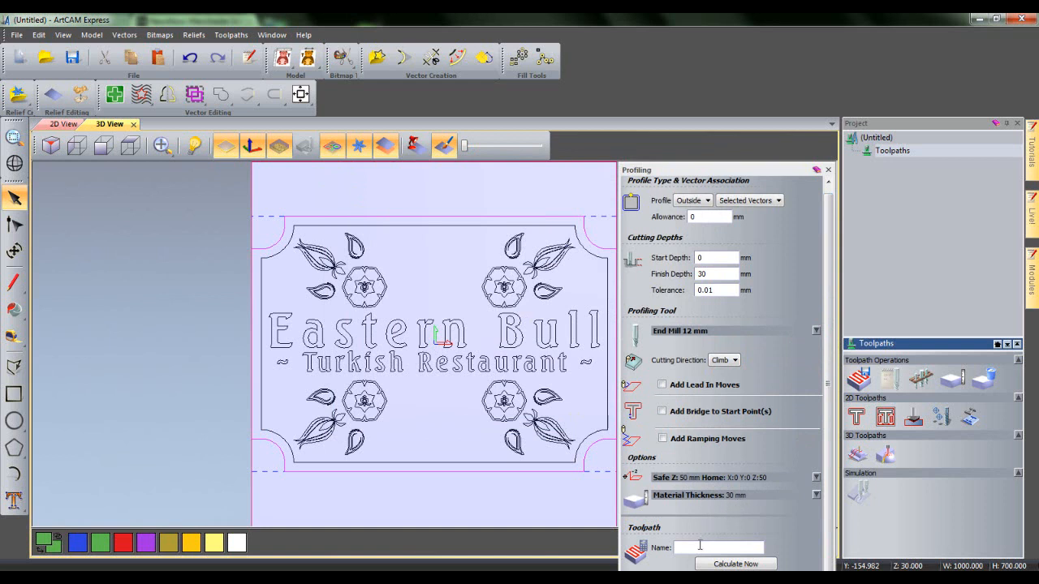
left_click(718, 566)
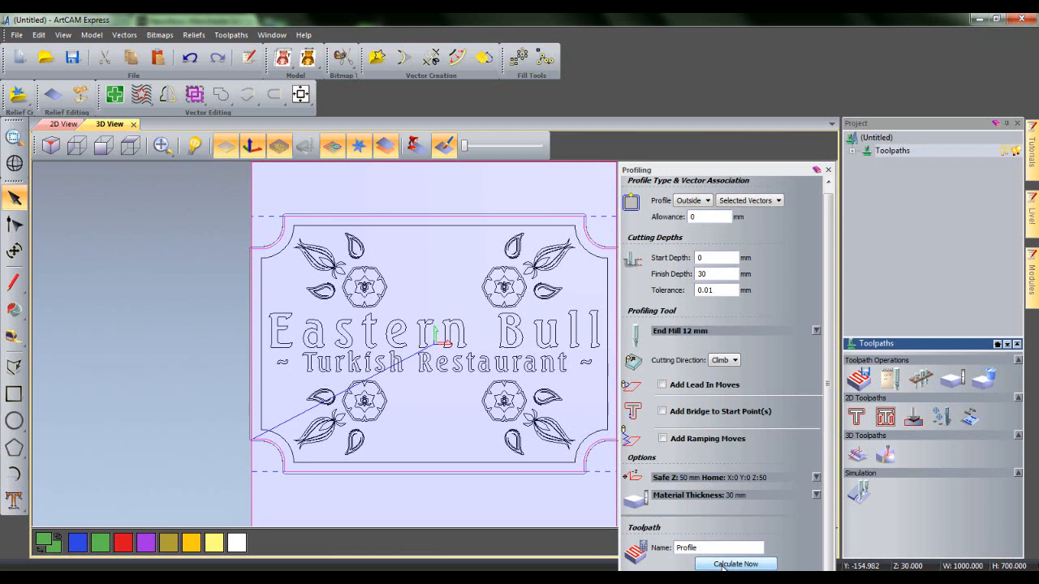
left_click(827, 171)
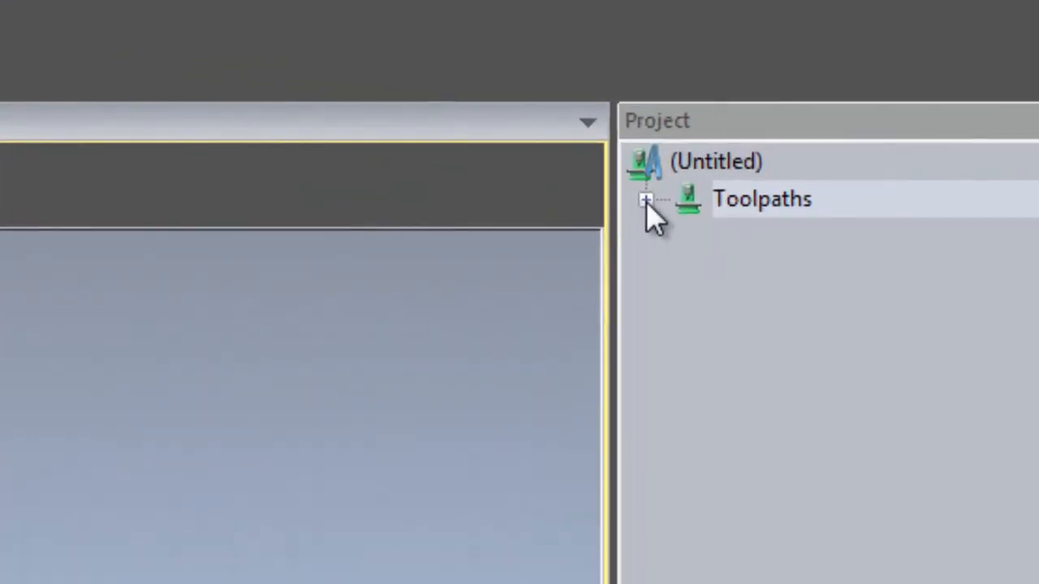
left_click(851, 151)
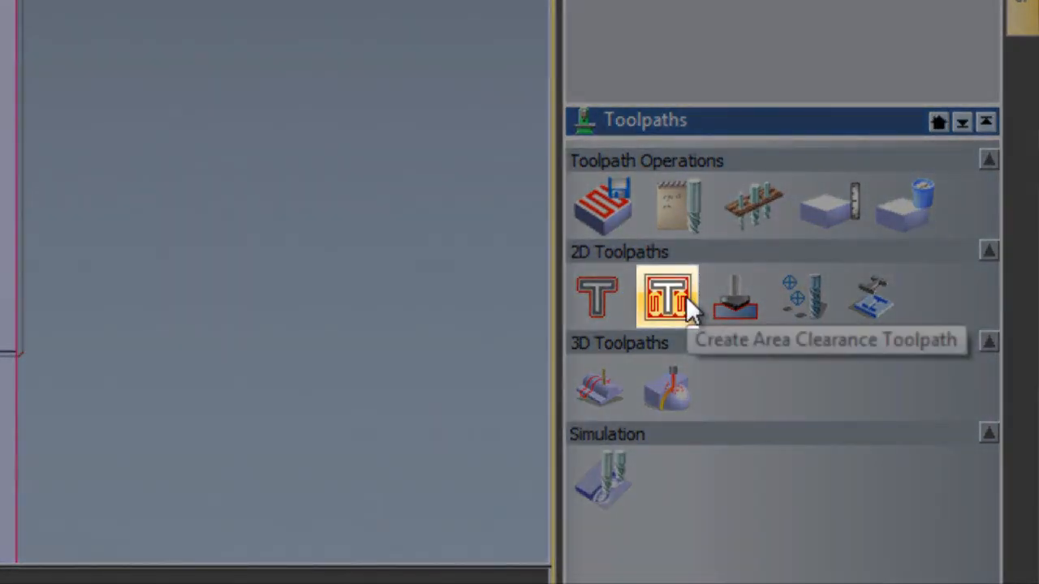
Start a 2D area clearance toolpath on the inner frame with a 10 mm finish depth and the wood or plastic End Mill 6 mm
left_click(686, 297)
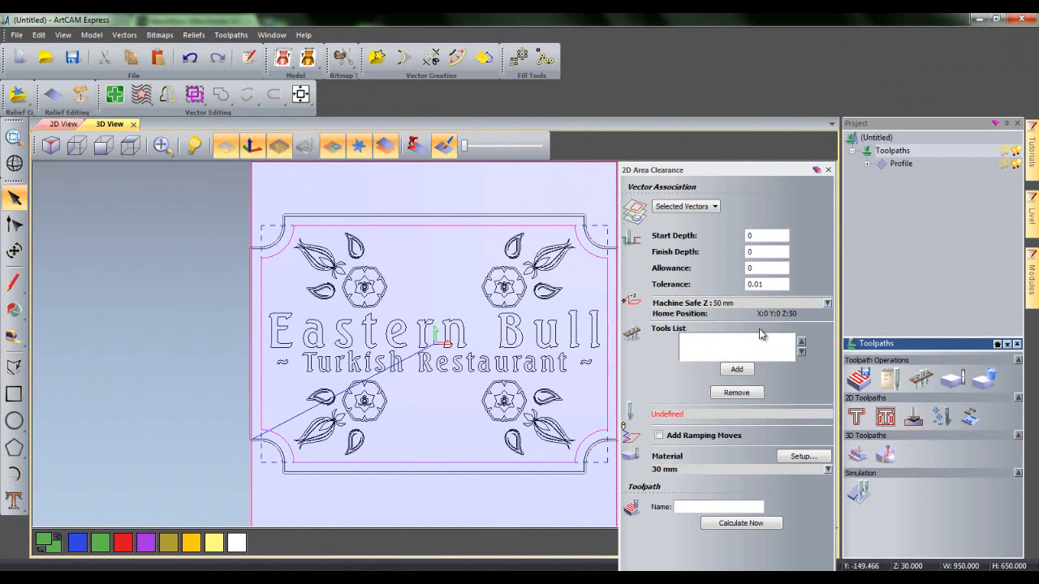
double_click(763, 252)
type("10")
left_click(736, 370)
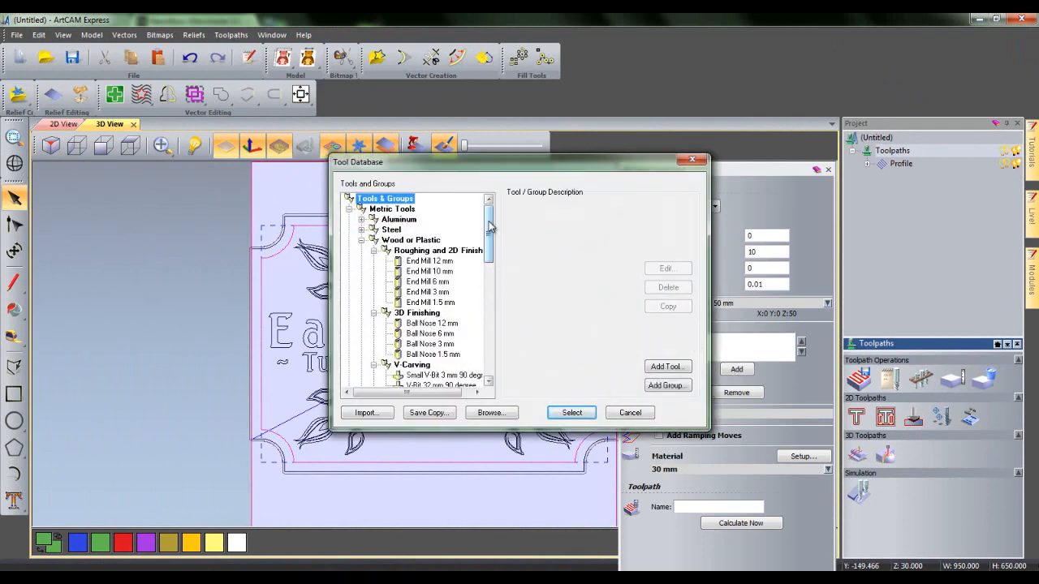
scroll(490, 227, "down", 2)
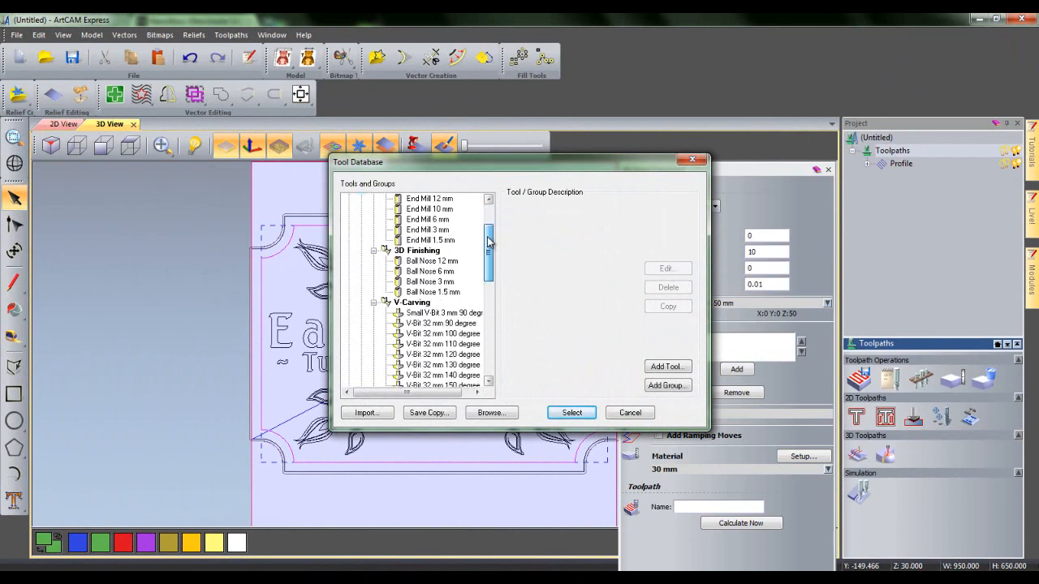
left_click(437, 221)
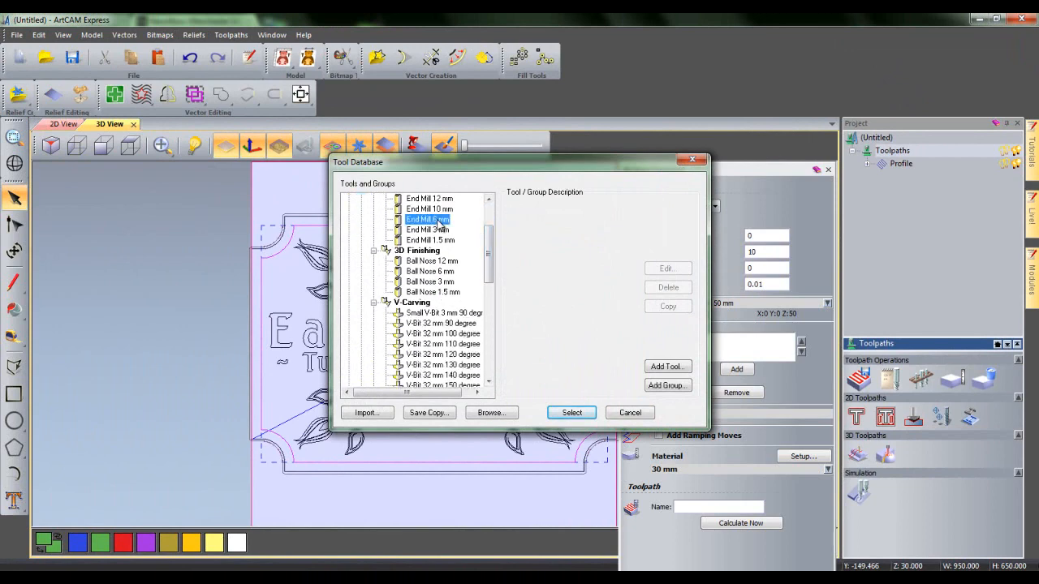
left_click(572, 412)
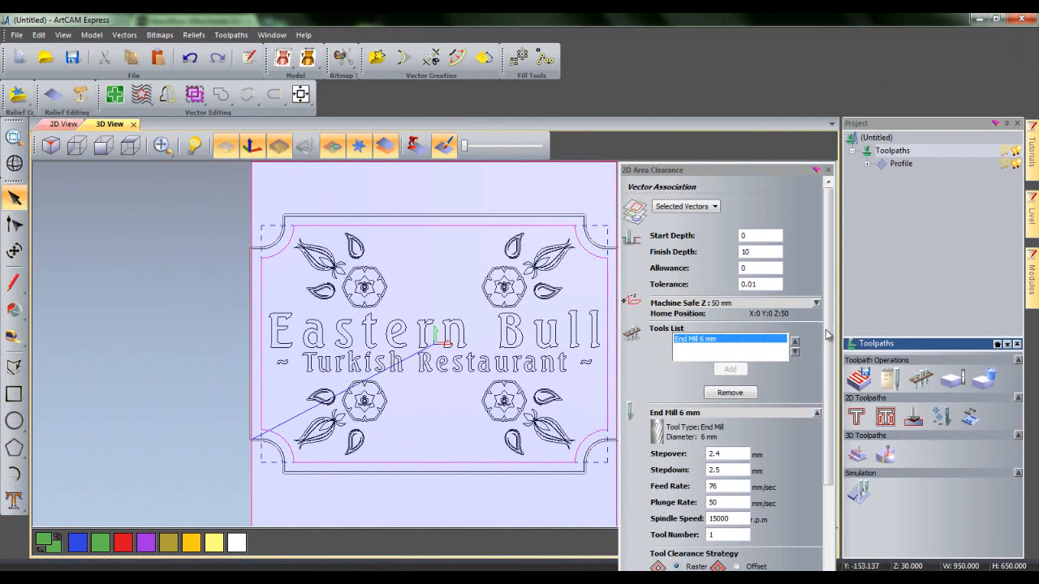
Add ramping moves to the area clearance toolpath, calculate it and close its settings
left_click_drag(828, 231, 829, 339)
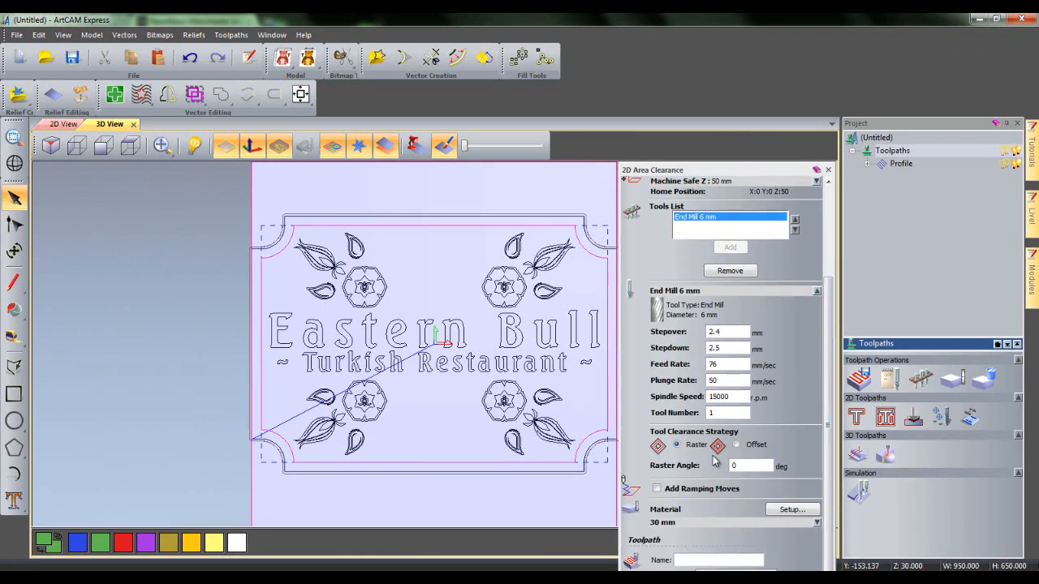
left_click(657, 491)
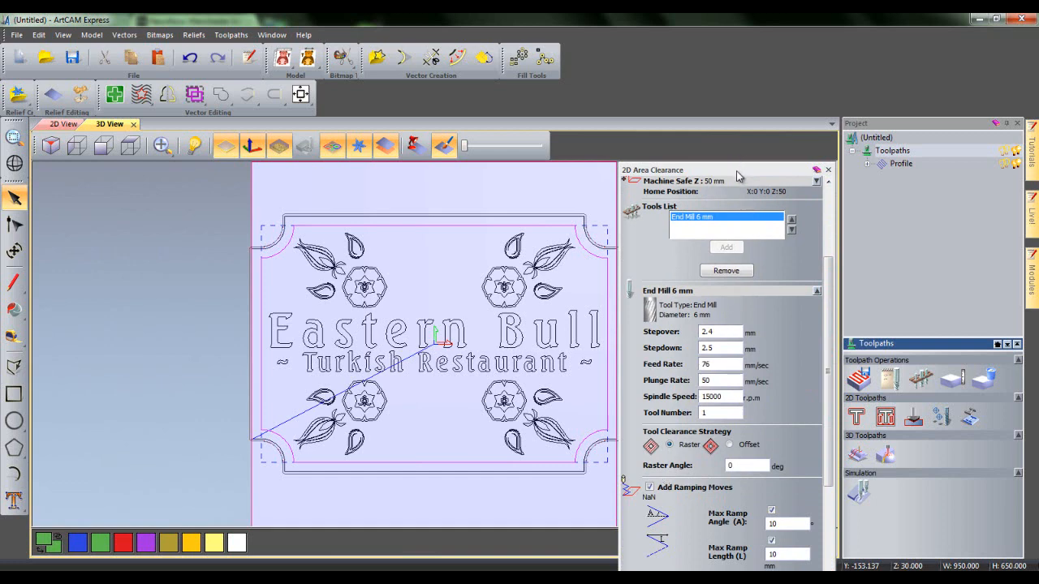
left_click_drag(739, 170, 736, 104)
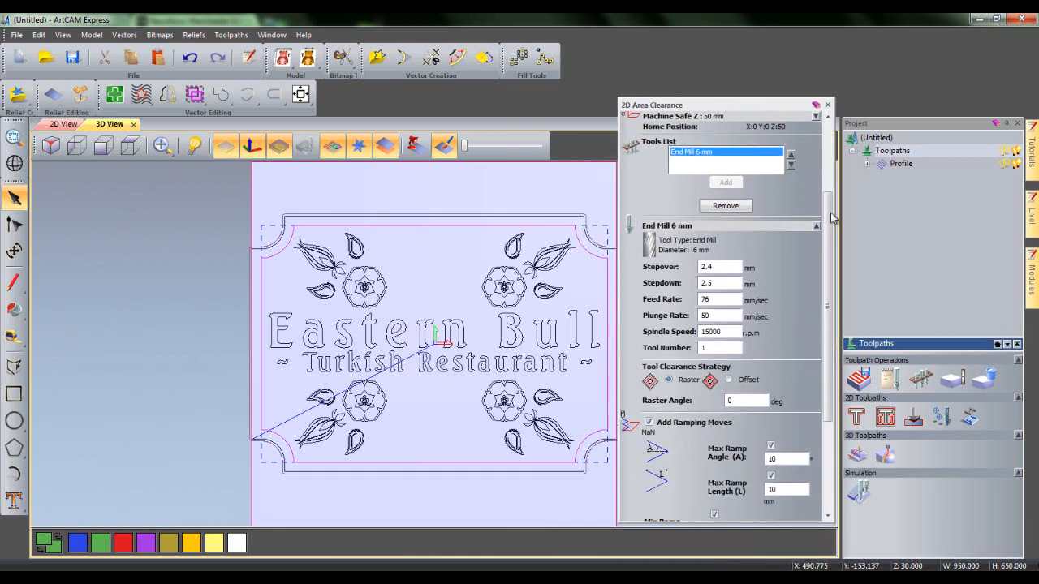
left_click_drag(828, 206, 828, 324)
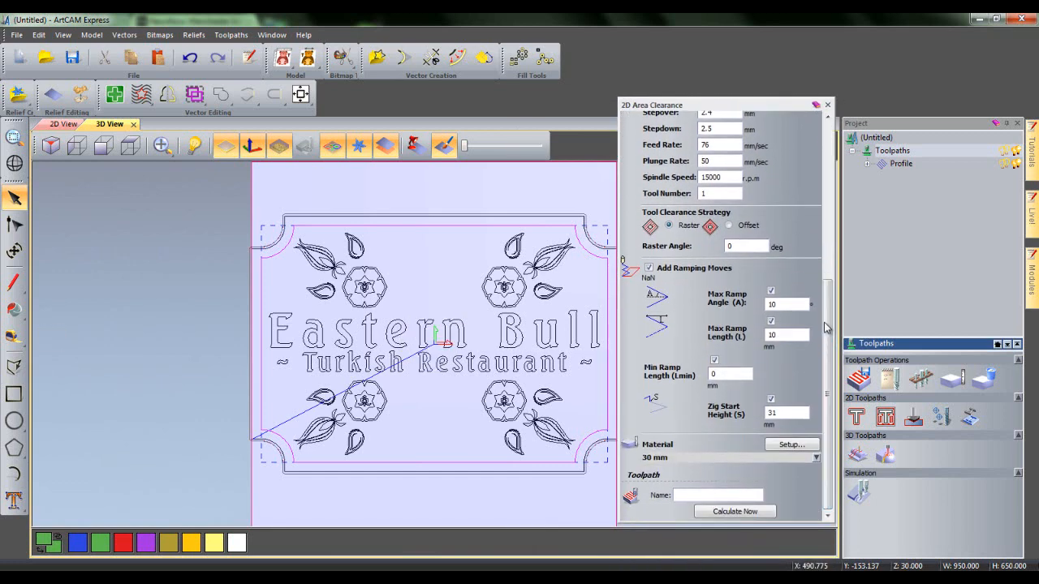
left_click(725, 510)
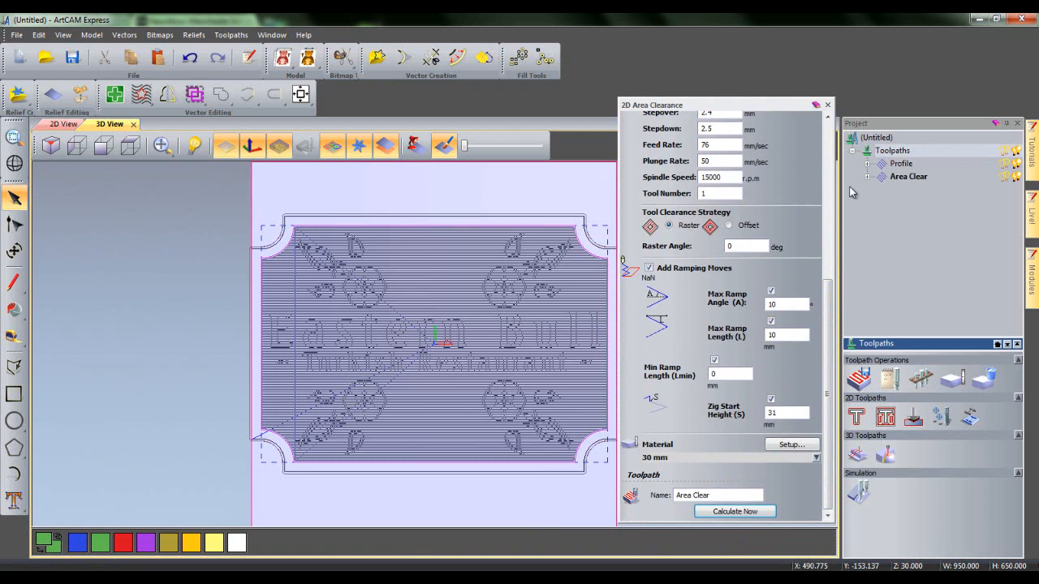
left_click(827, 104)
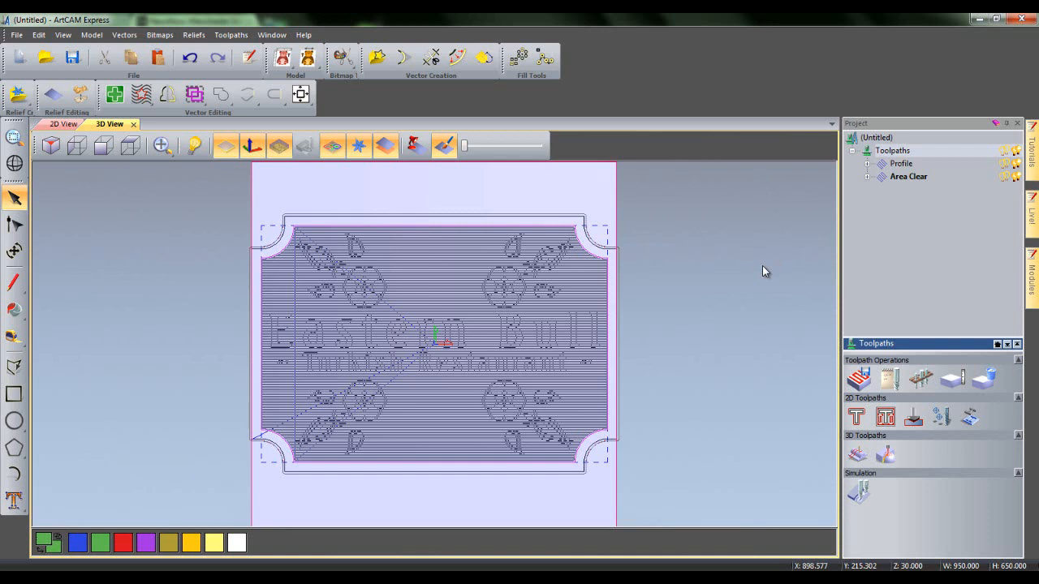
Hide the 2D and 3D previews of the Profile and Area Clear toolpaths
left_click(1003, 177)
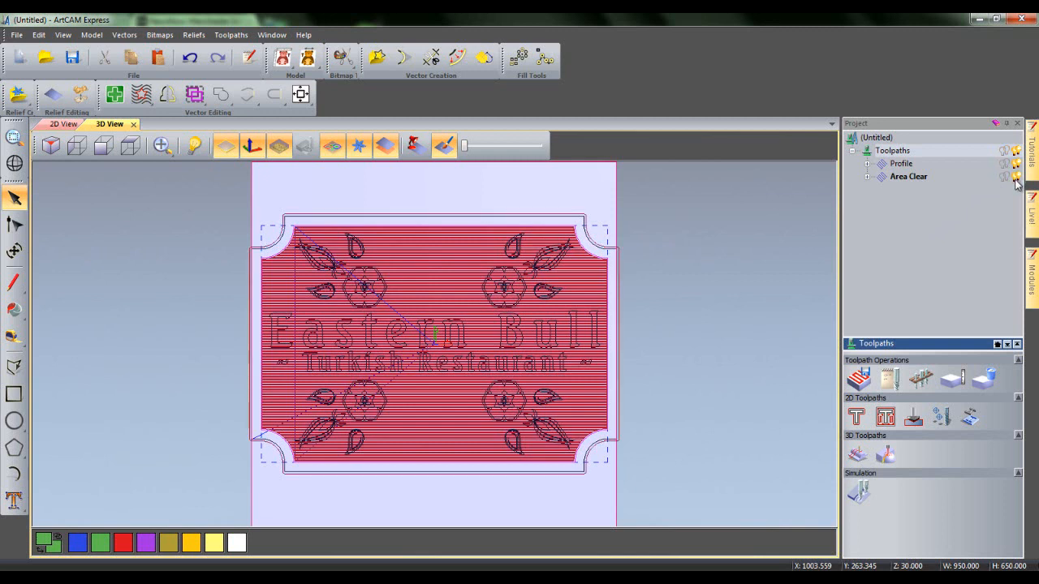
left_click(1015, 176)
left_click(1015, 163)
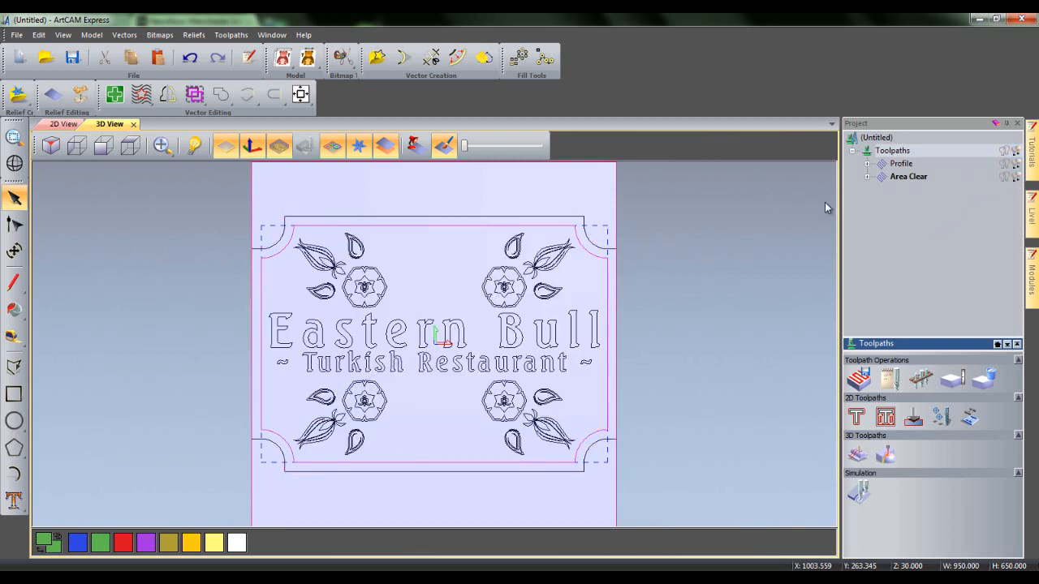
Select all four corner motif groups and start a profile toolpath that runs along their vectors
left_click(359, 270)
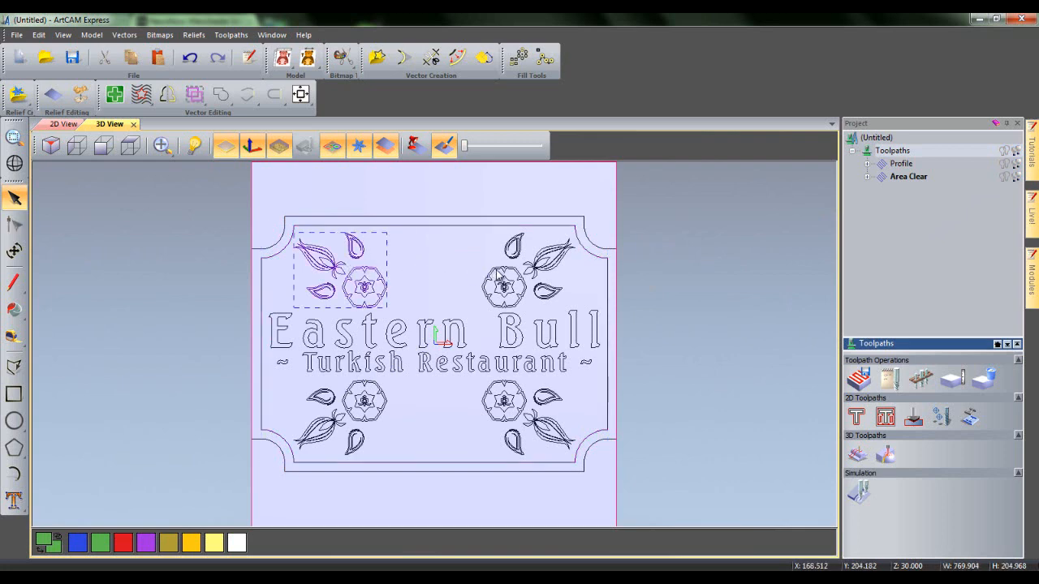
left_click(496, 273, "shift")
left_click(504, 400, "shift")
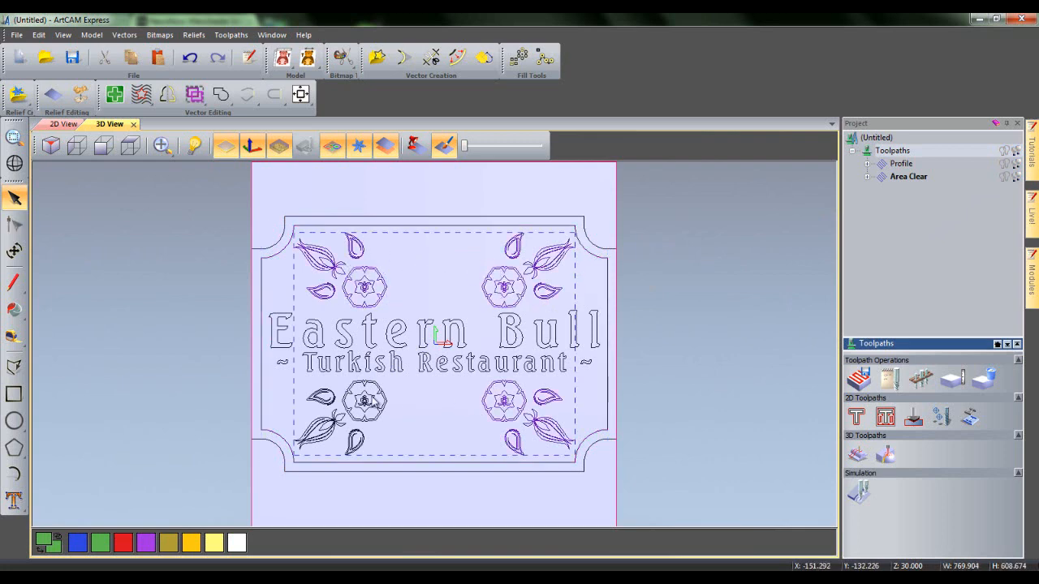
left_click(367, 401, "shift")
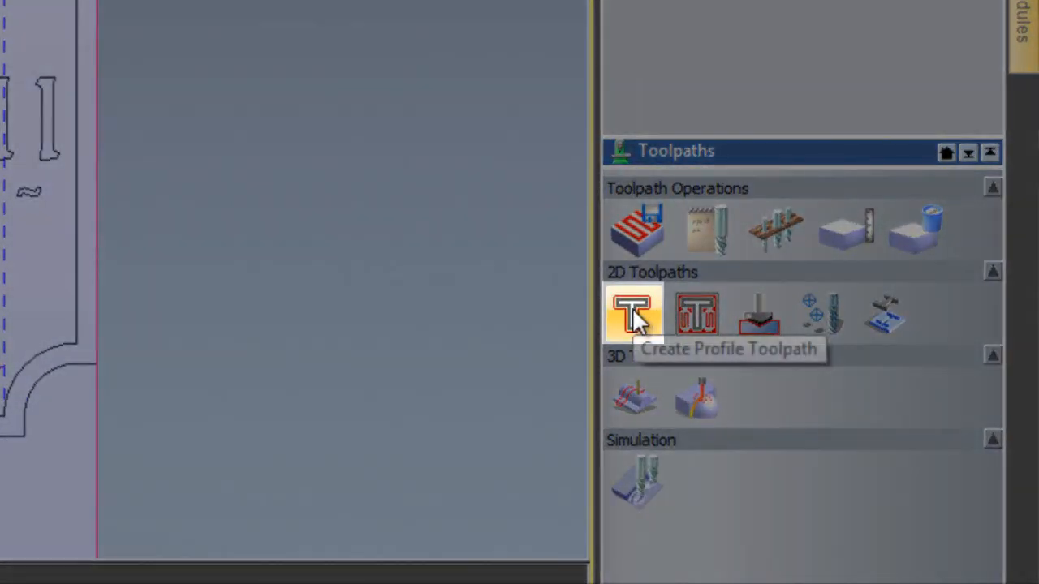
left_click(632, 308)
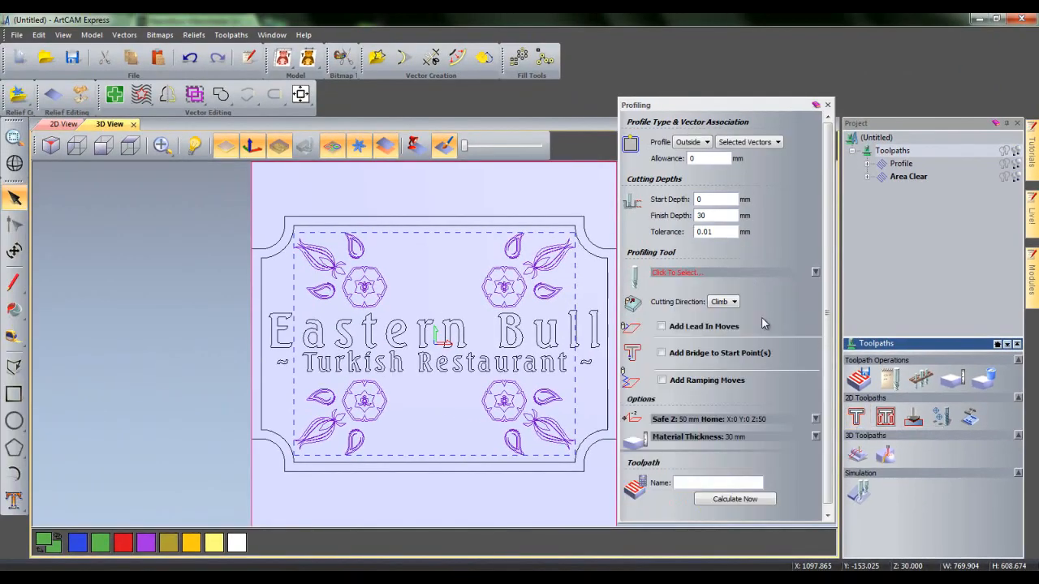
left_click(704, 145)
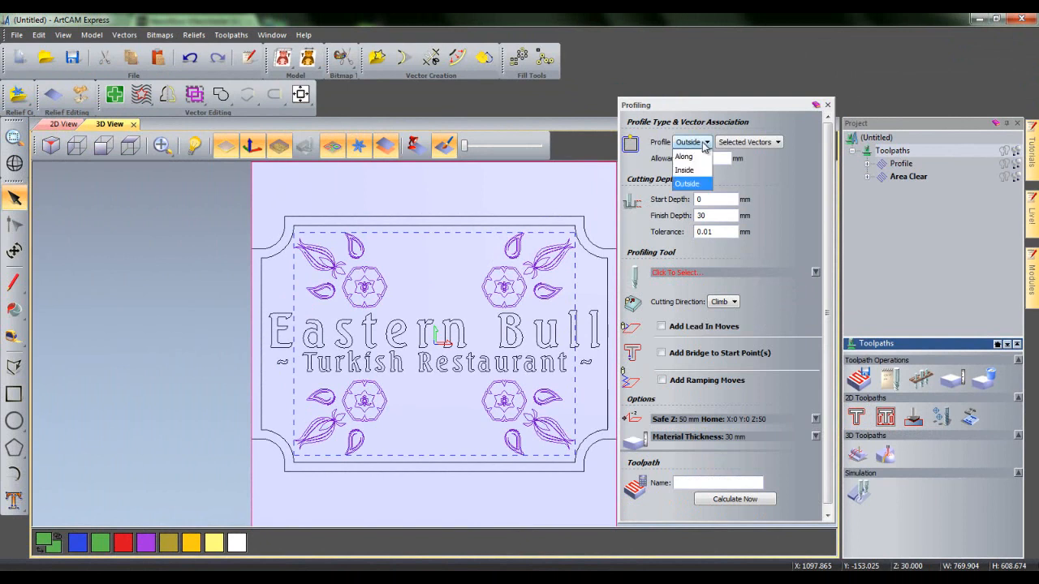
left_click(693, 158)
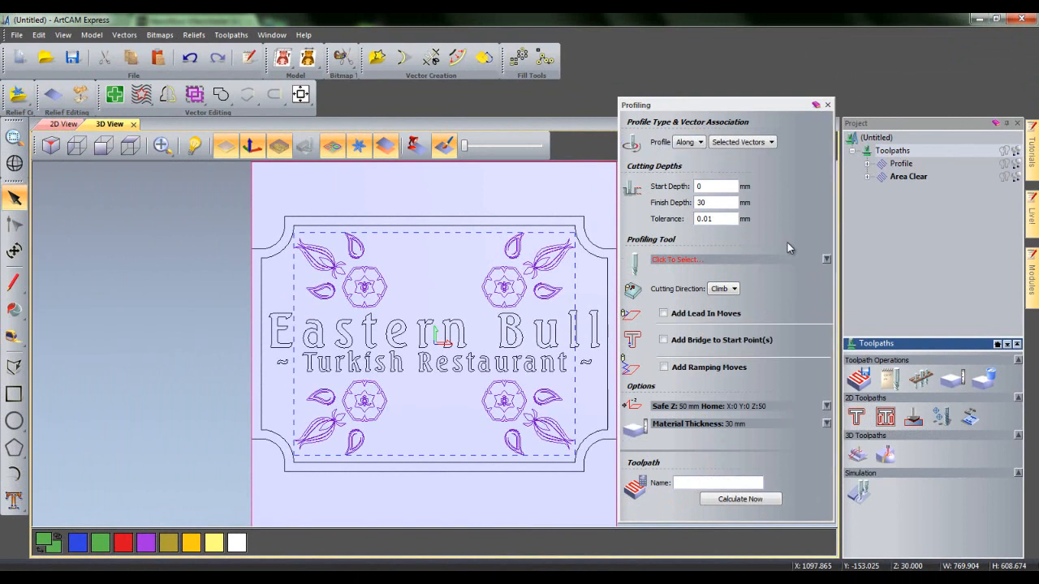
Set the motif profile's start depth to 10 mm and its finish depth to 11.5 mm
left_click_drag(725, 186, 683, 186)
type("10")
double_click(714, 202)
type("11")
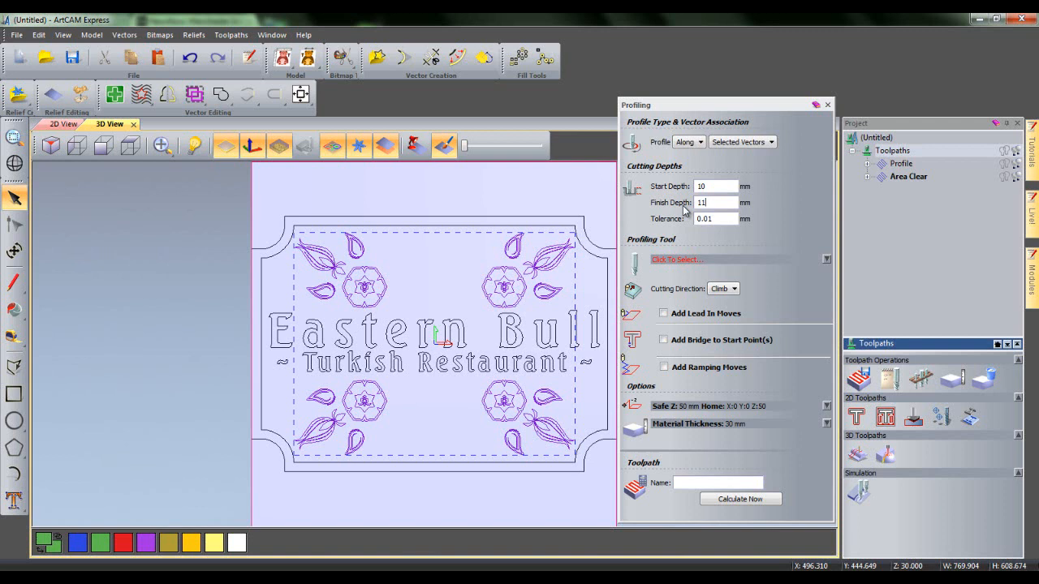
type(".5")
Assign the Small V-Bit 3 mm 90 degree tool to the motif profile and calculate the toolpath with the name Pattern
left_click(825, 259)
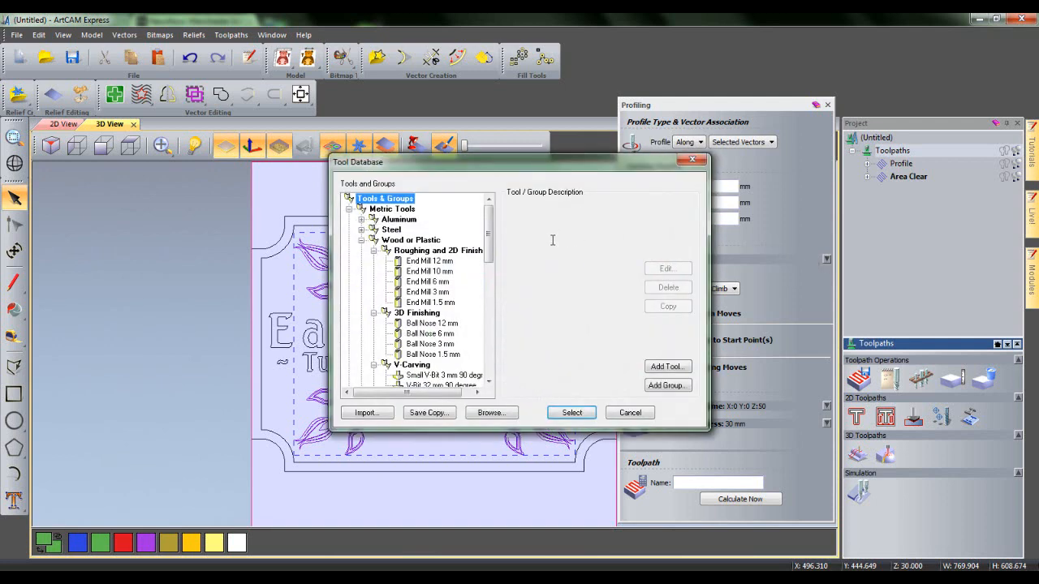
left_click_drag(489, 240, 490, 258)
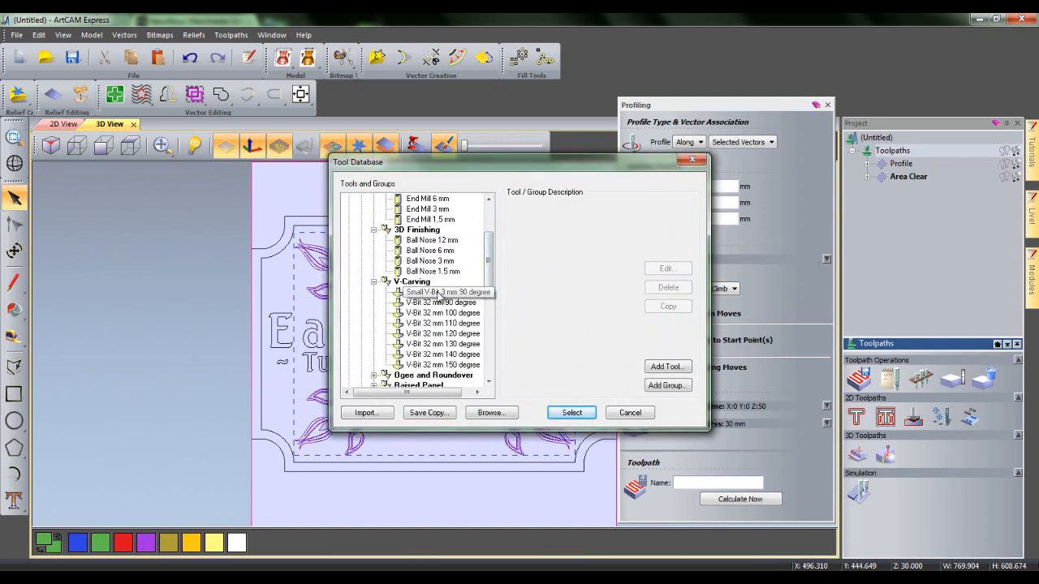
left_click(438, 295)
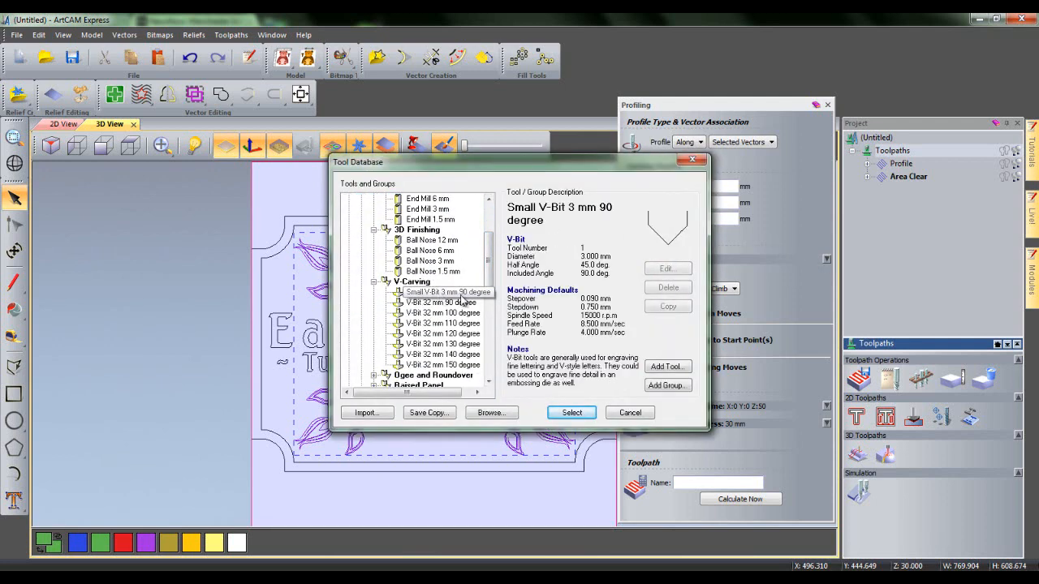
left_click(569, 412)
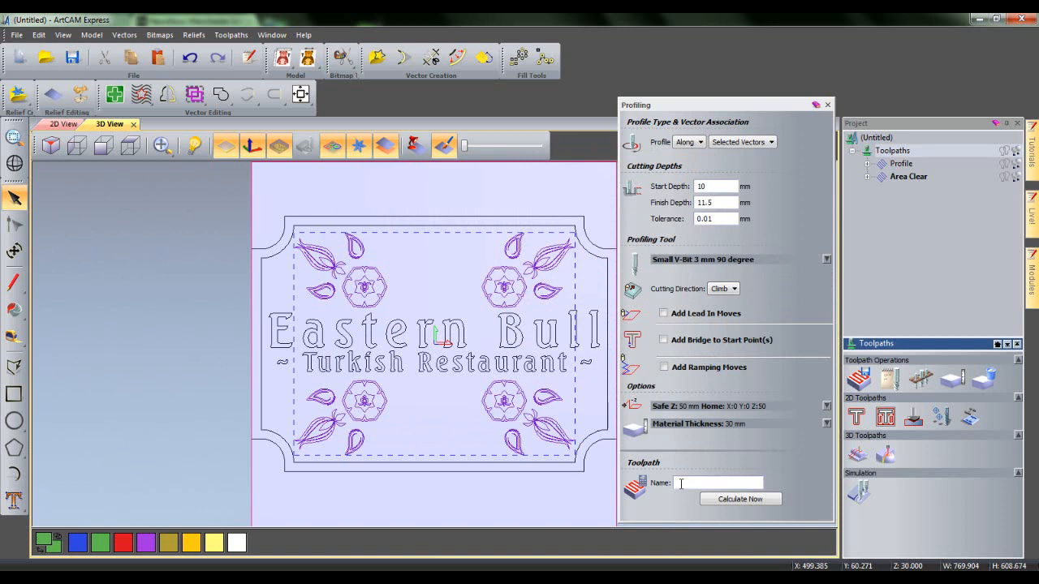
type("attern")
left_click(737, 500)
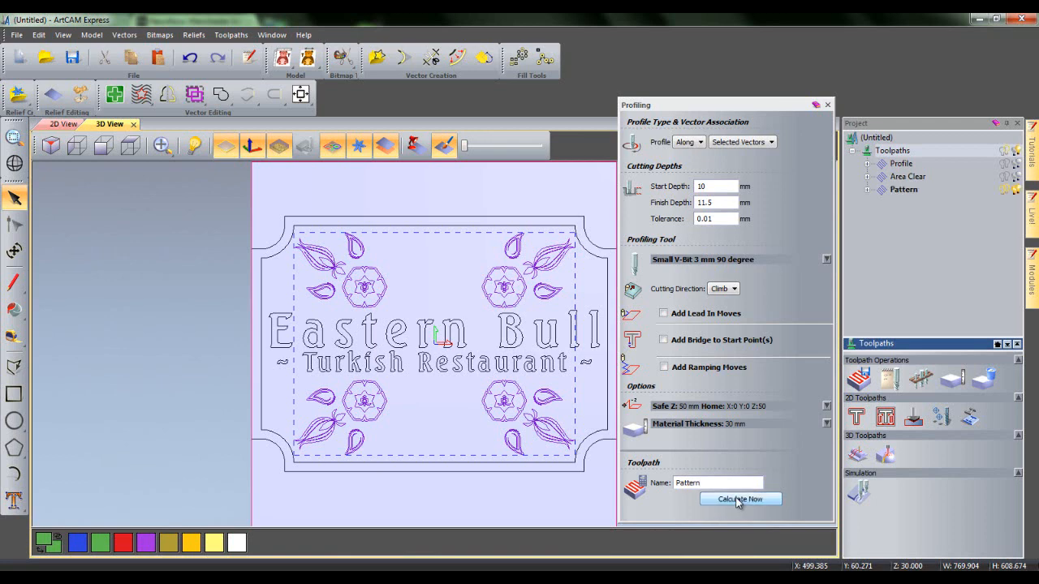
left_click(826, 103)
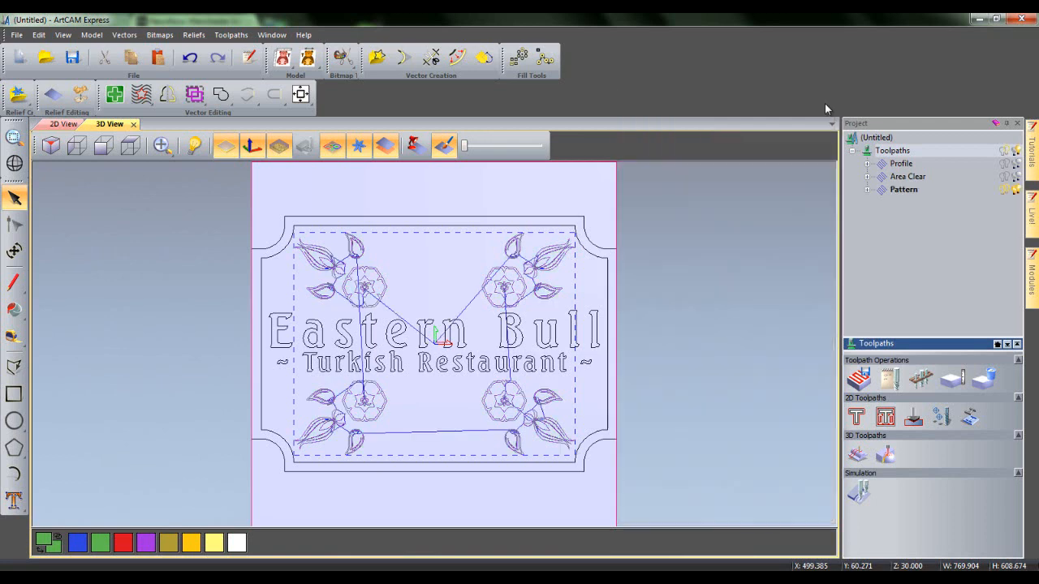
Select both text lines of the sign and start a V-bit carving toolpath with a start depth of 10 mm
left_click(720, 345)
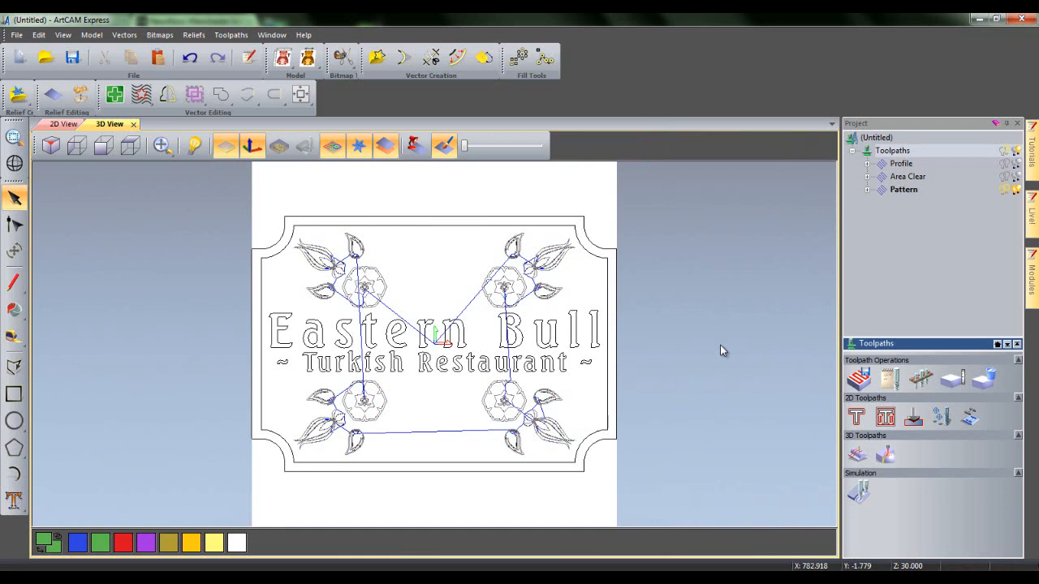
left_click(428, 331)
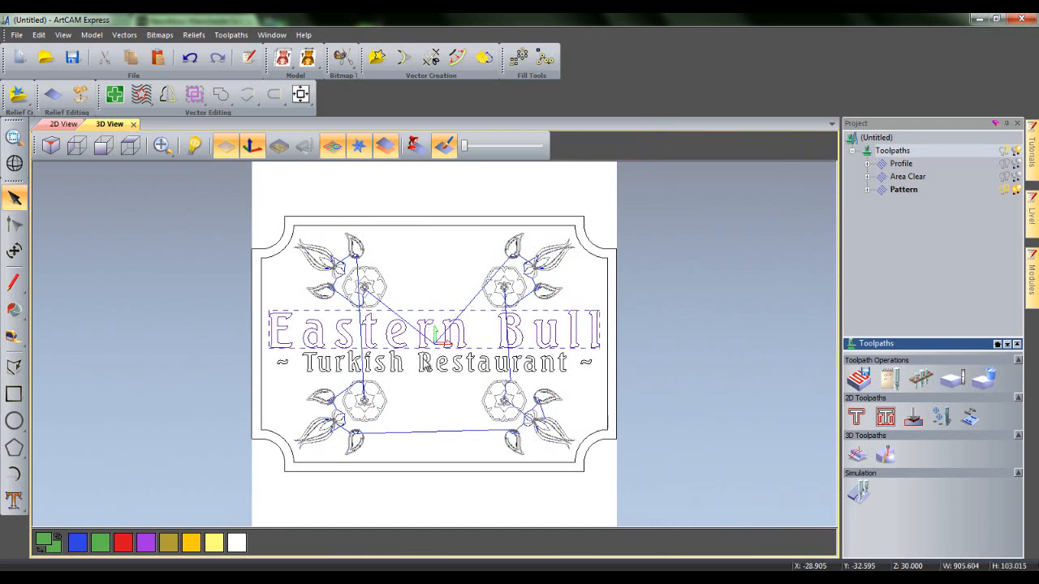
left_click(427, 362, "shift")
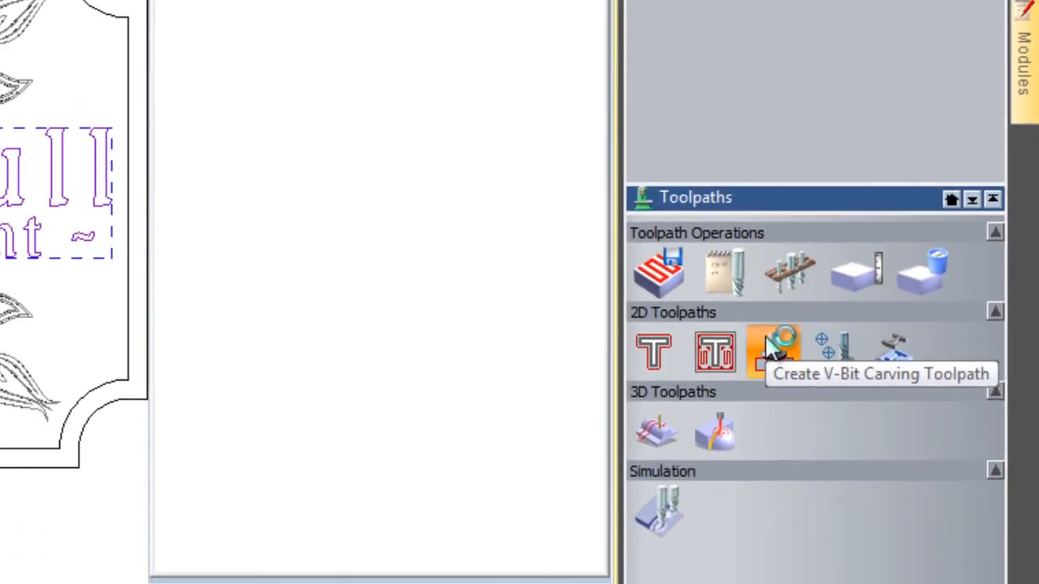
left_click(707, 318)
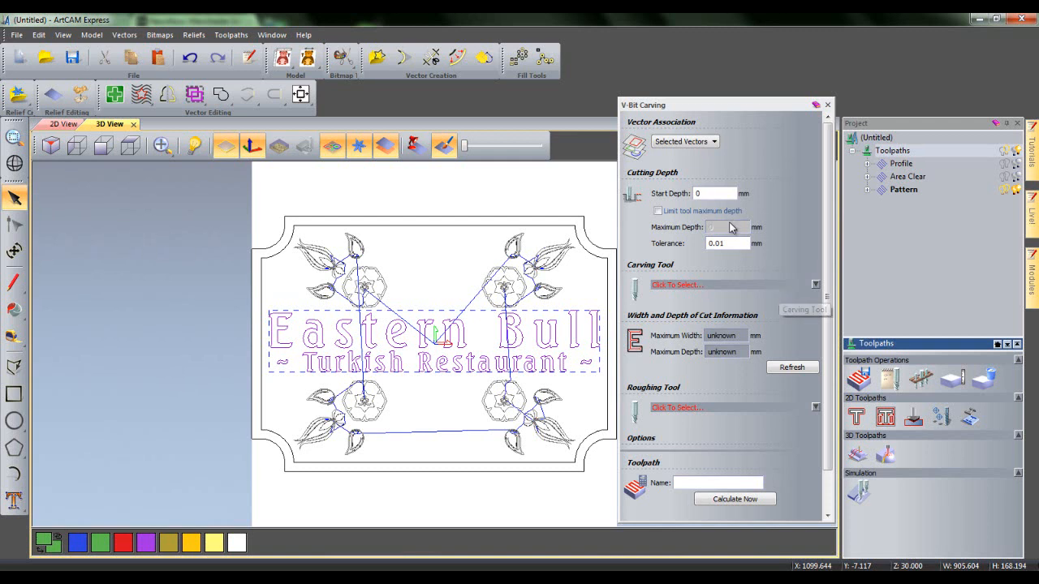
double_click(715, 195)
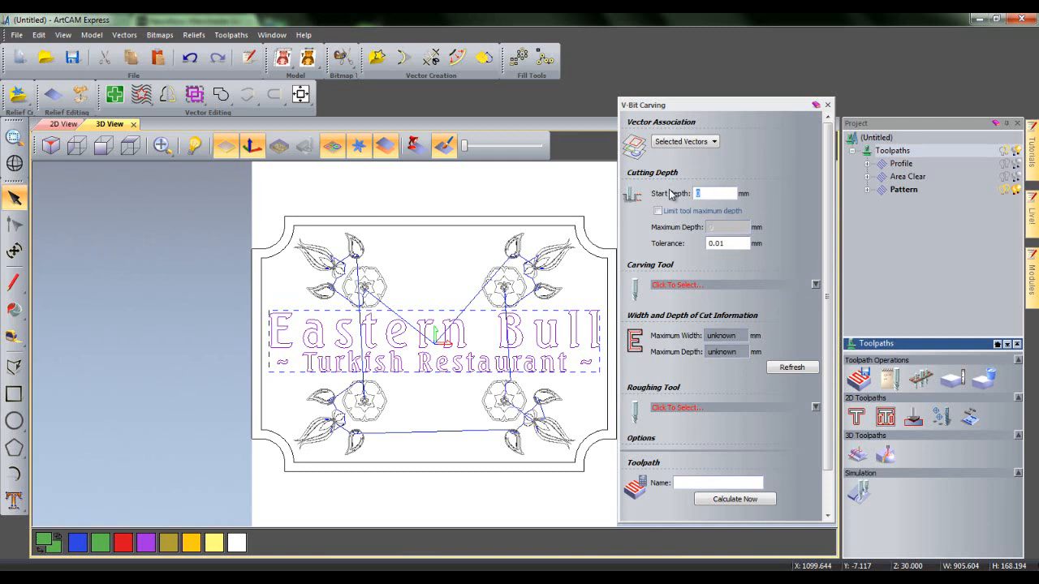
Assign the V-Bit 32 mm 100 degree carving tool and calculate the lettering toolpath with the name Text
left_click(814, 285)
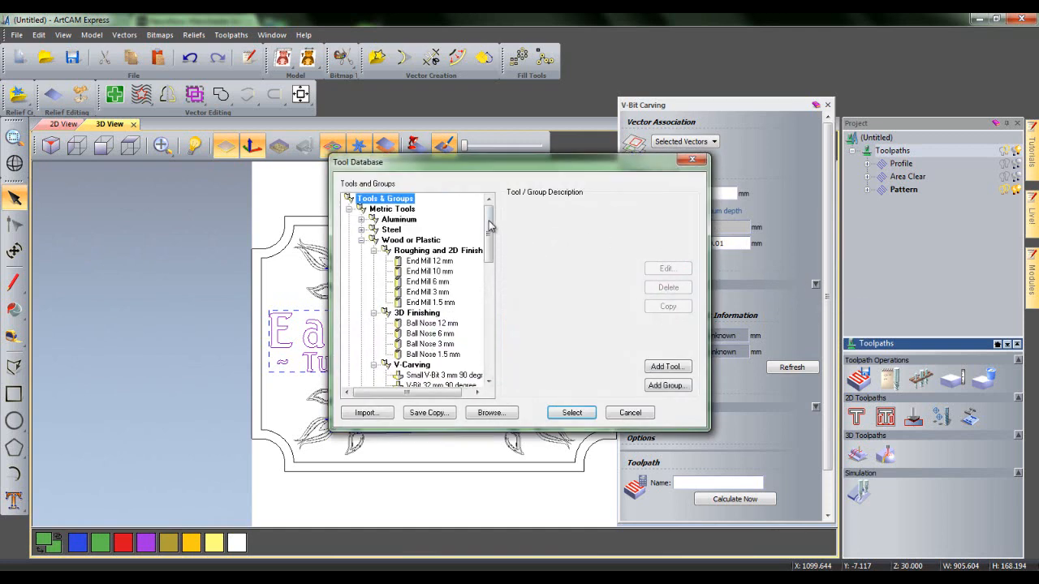
left_click_drag(489, 223, 494, 267)
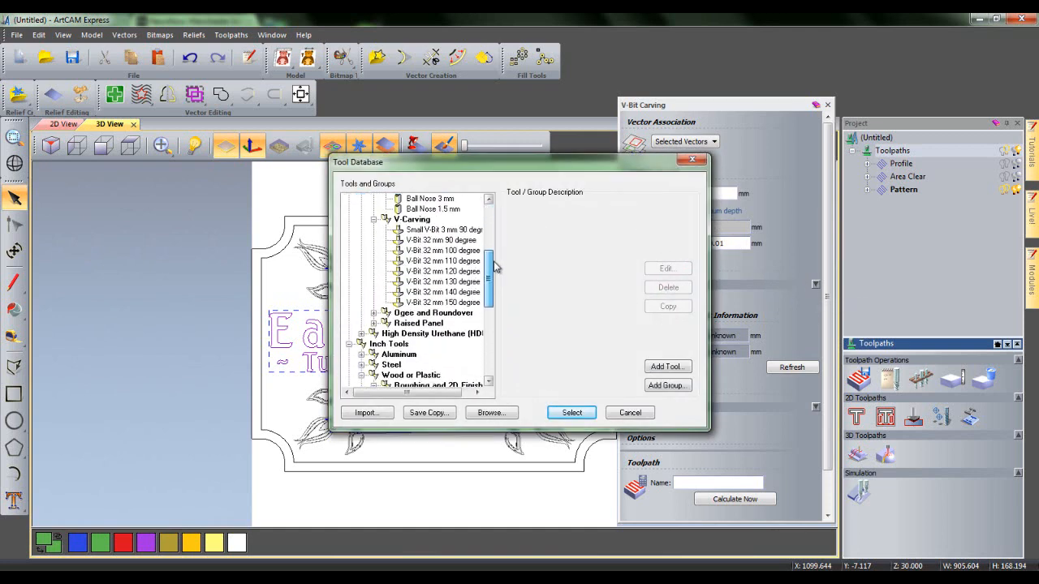
left_click(436, 251)
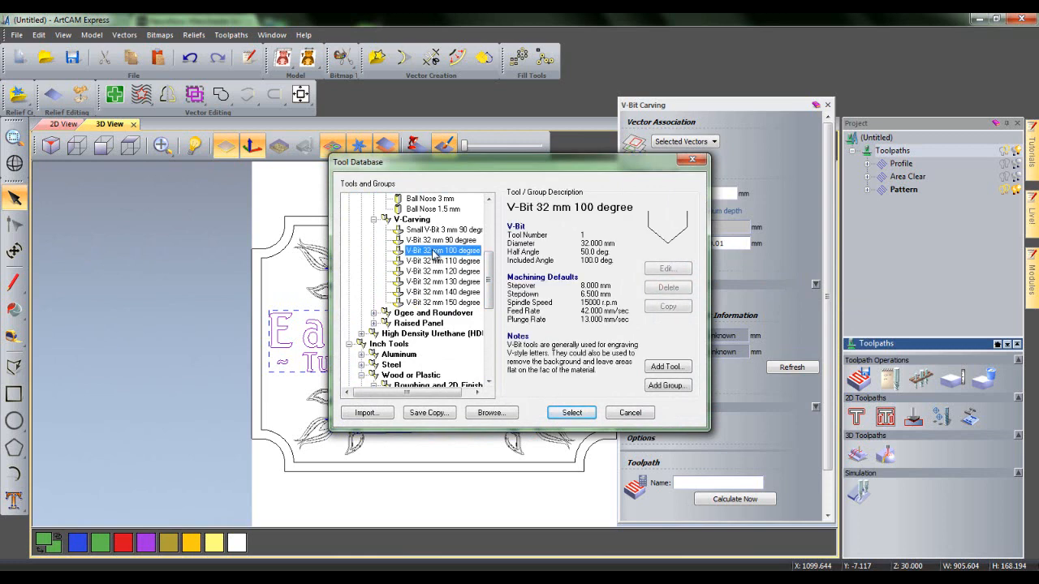
left_click(571, 414)
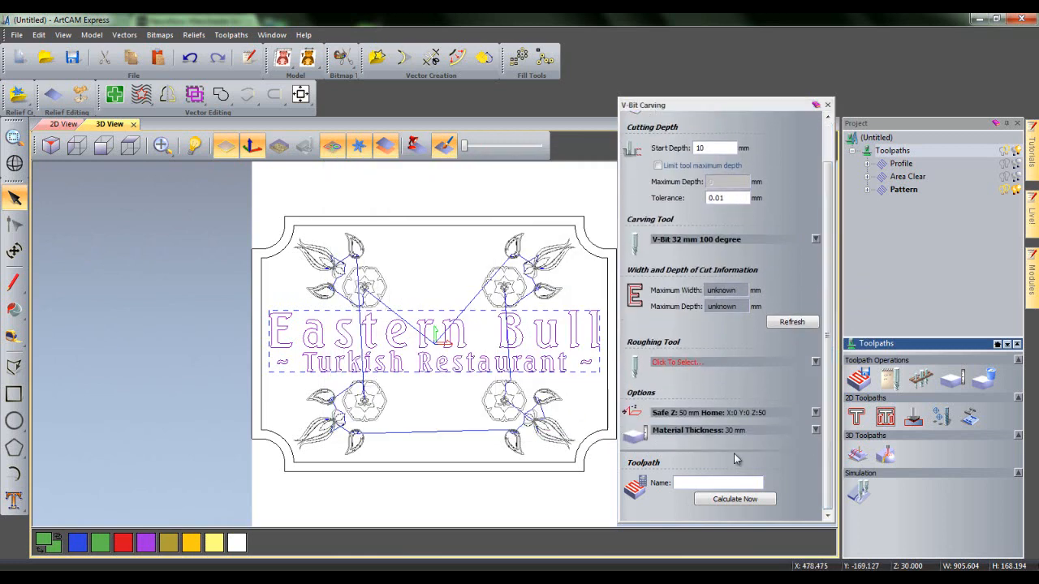
left_click(730, 499)
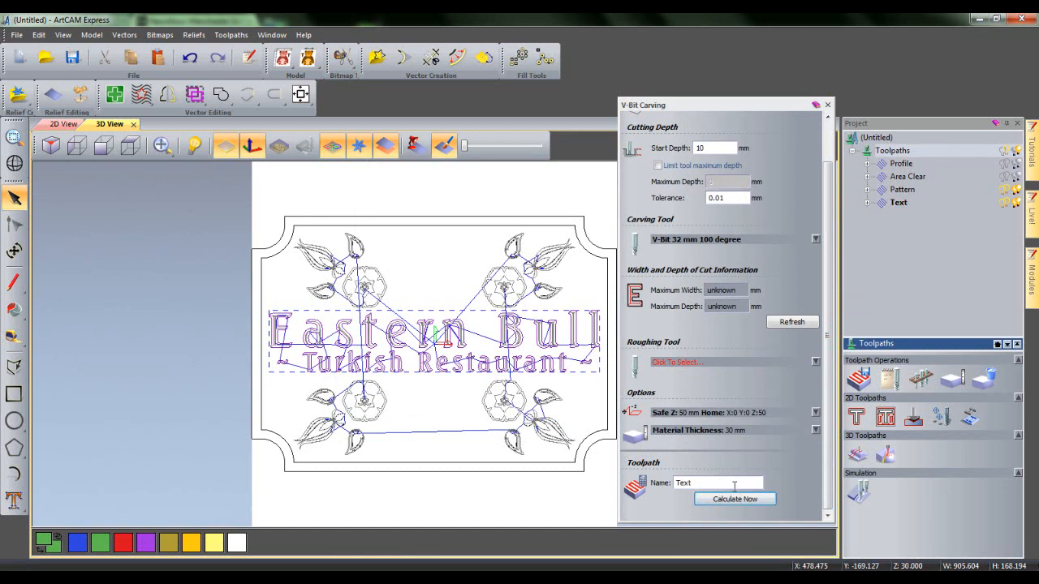
left_click(827, 105)
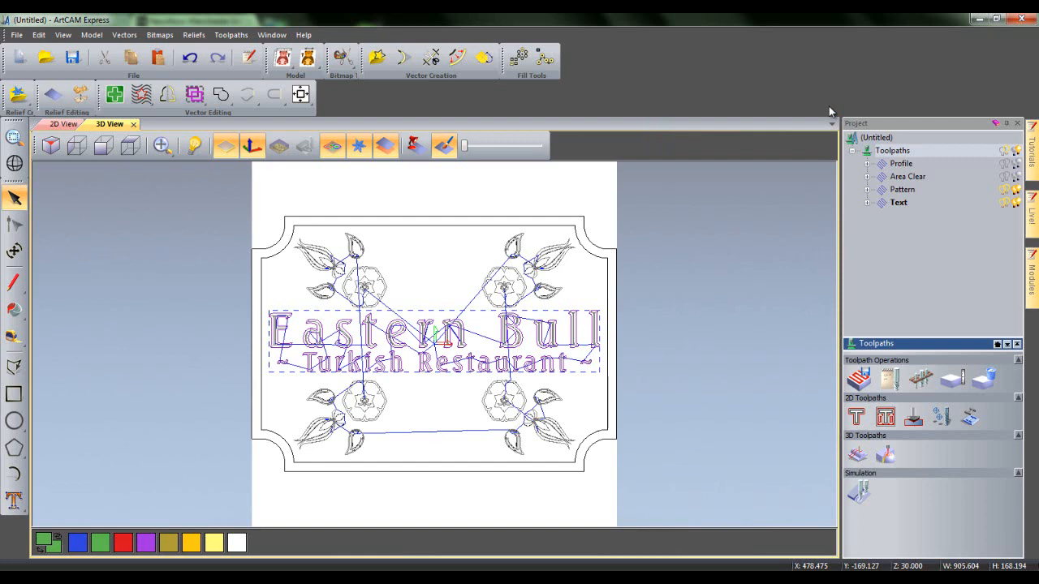
Move the Profile toolpath to the end of the machining order and show the Profile and Area Clear previews again
left_click(901, 162)
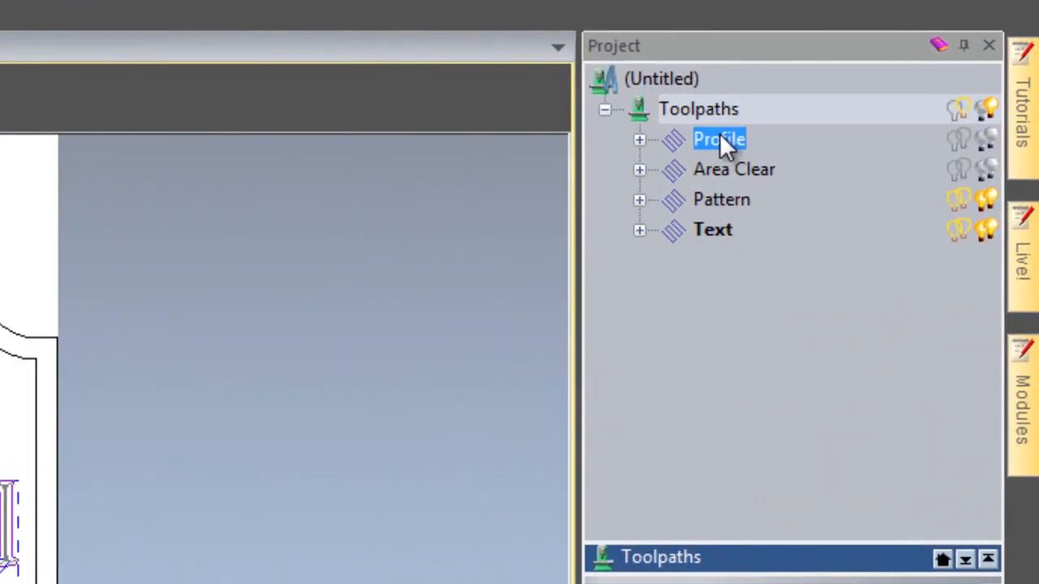
left_click_drag(675, 129, 673, 242)
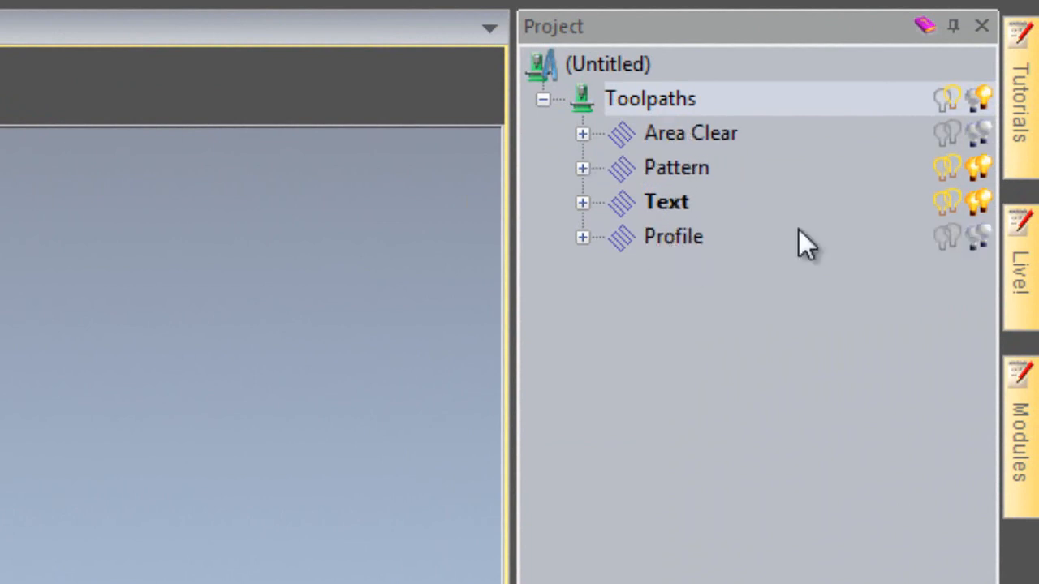
left_click(946, 237)
left_click(982, 240)
left_click(945, 134)
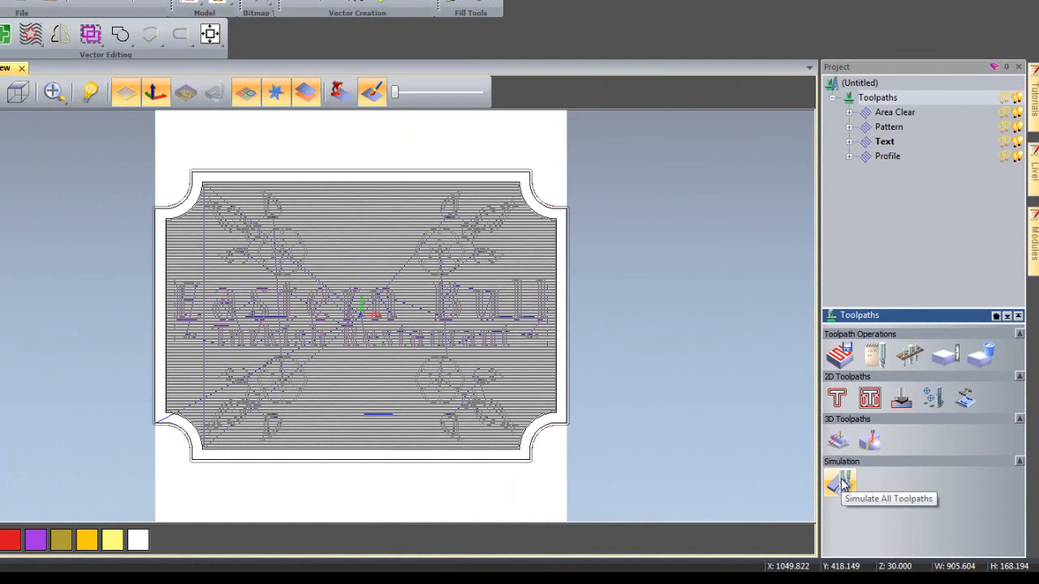
Simulate all toolpaths, inspect the cutting in 3D from several angles and return to the view from above
left_click(583, 357)
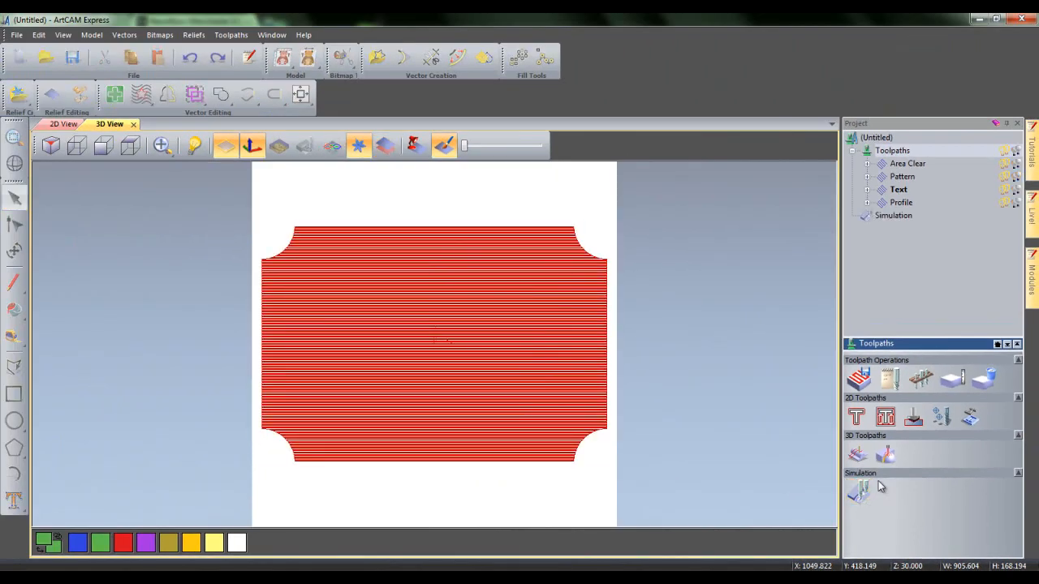
left_click_drag(405, 333, 394, 232)
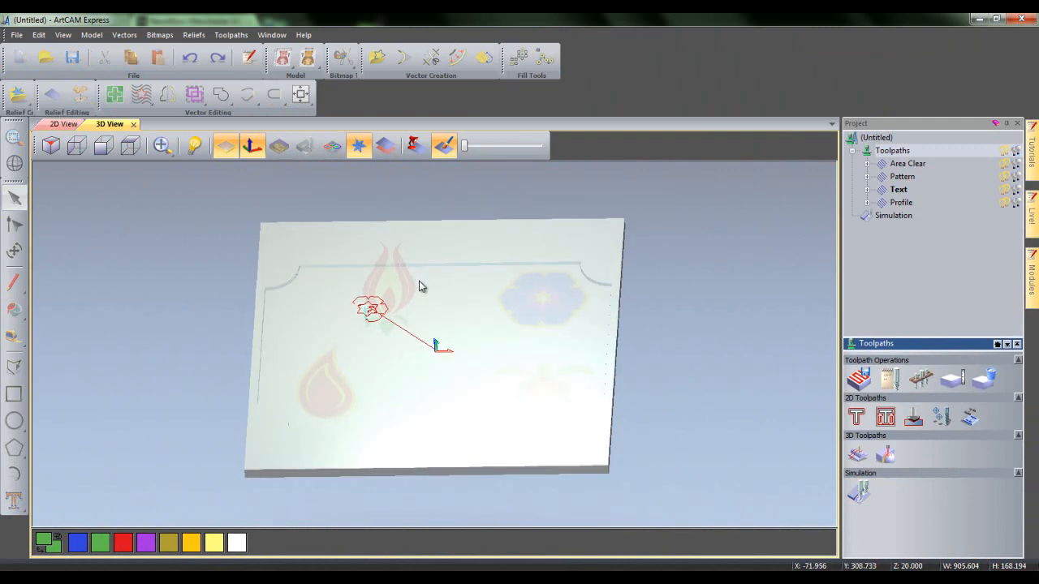
left_click_drag(500, 321, 436, 392)
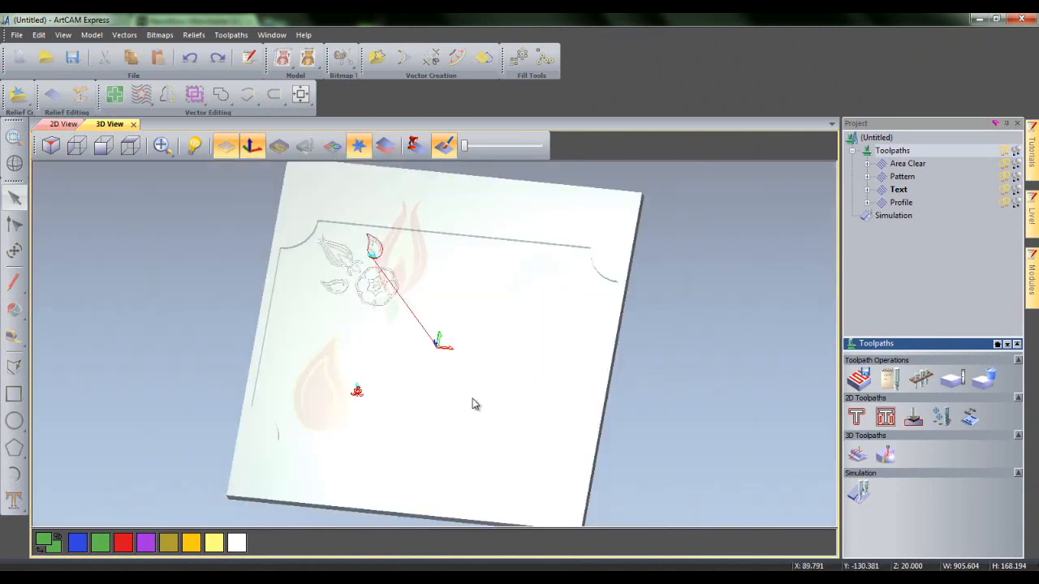
left_click_drag(546, 417, 581, 406)
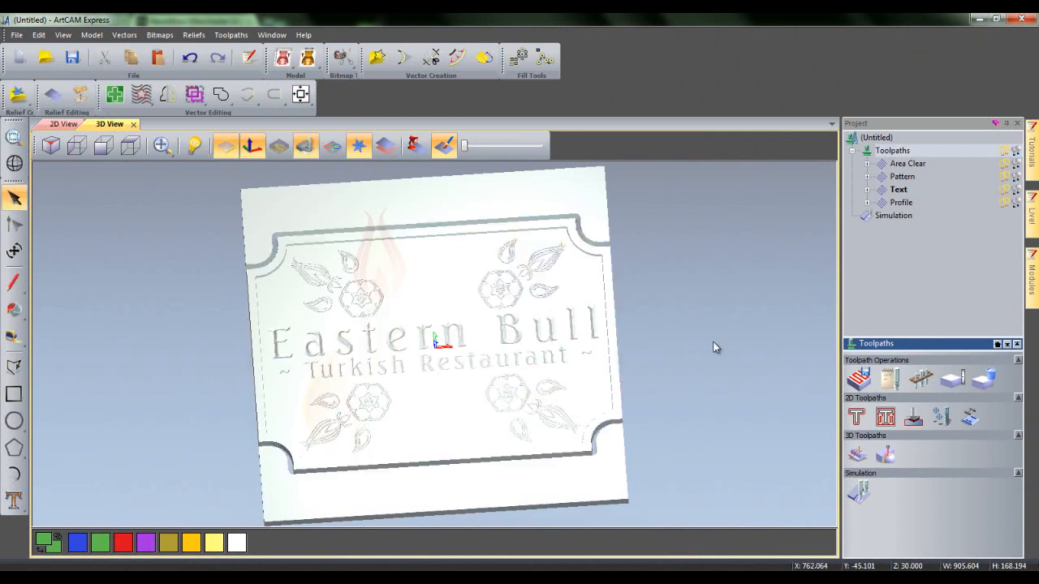
left_click(131, 148)
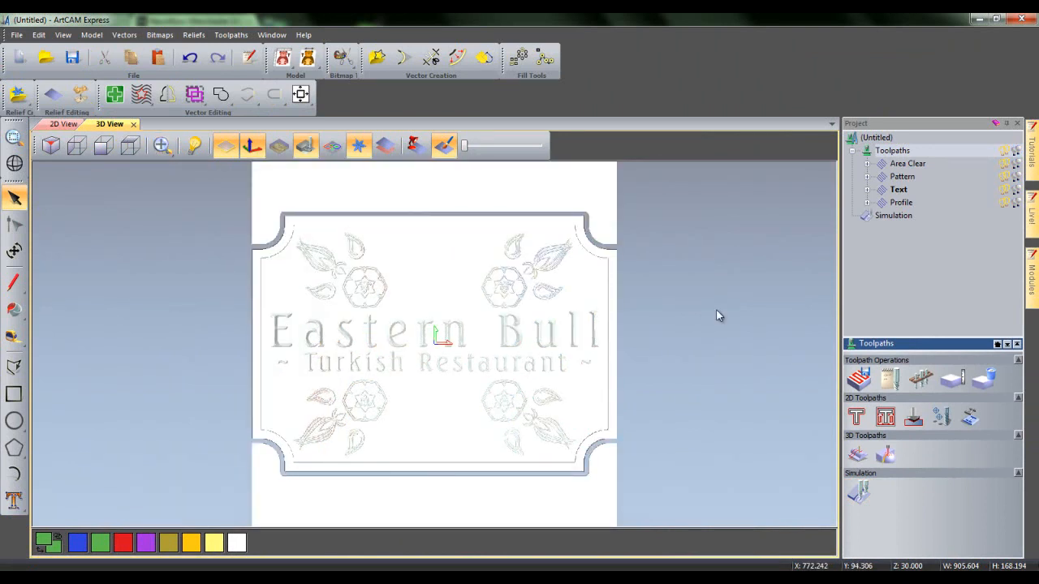
Remove the waste material around the simulated sign by keeping only the picked sign board
left_click(888, 216)
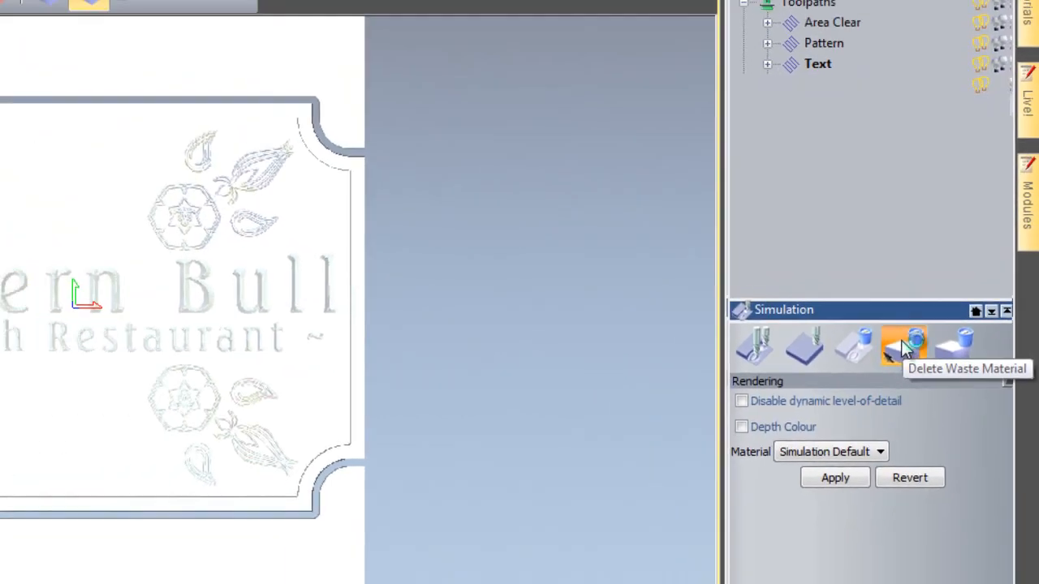
left_click(836, 316)
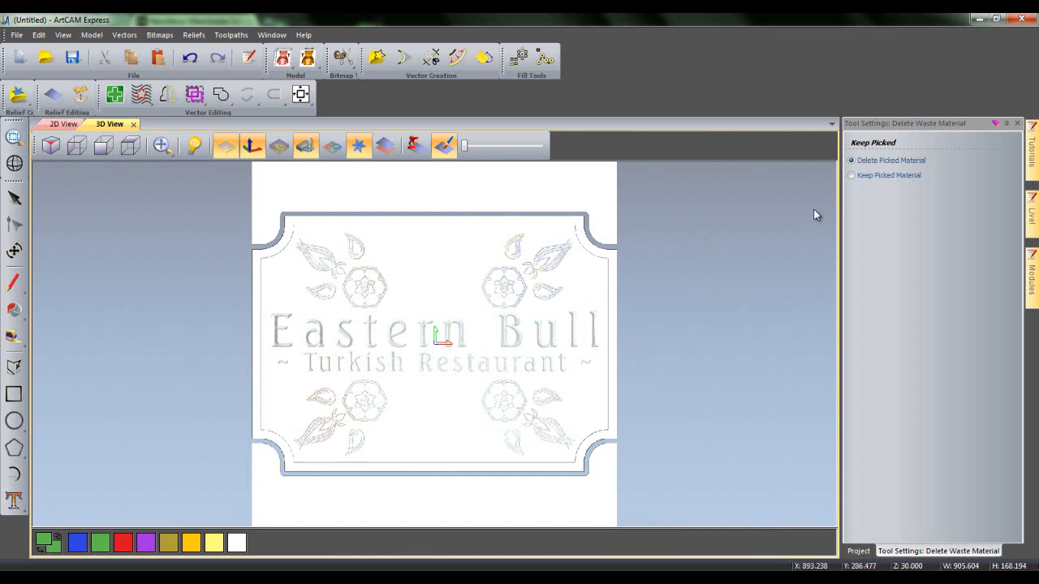
left_click(851, 175)
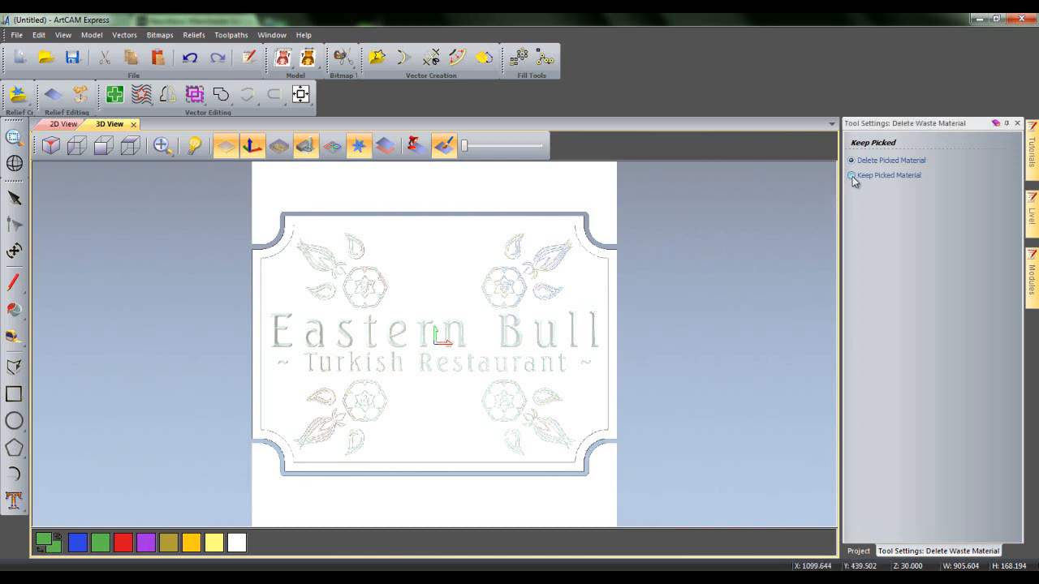
left_click(420, 310)
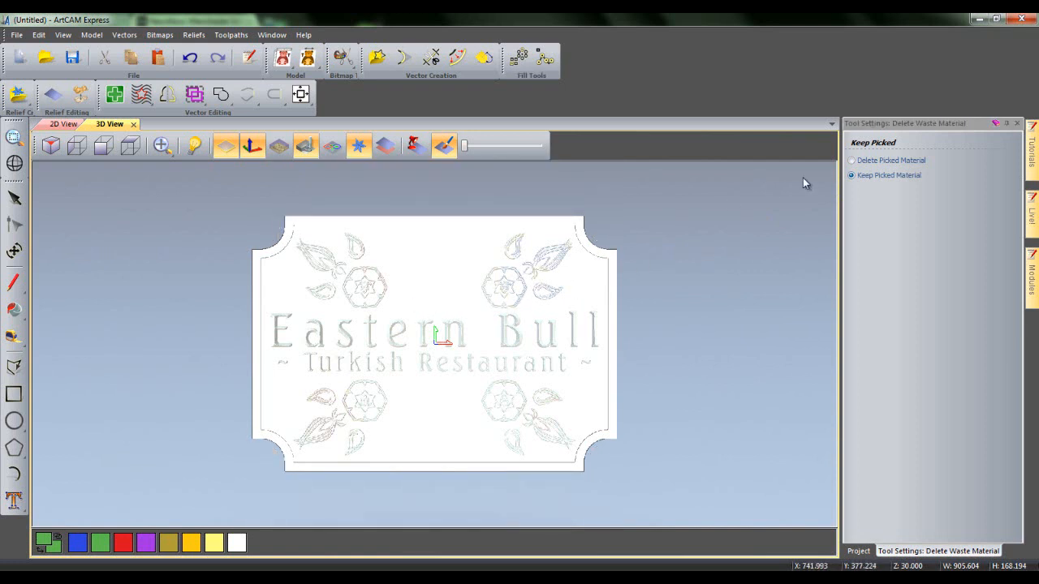
left_click(1017, 123)
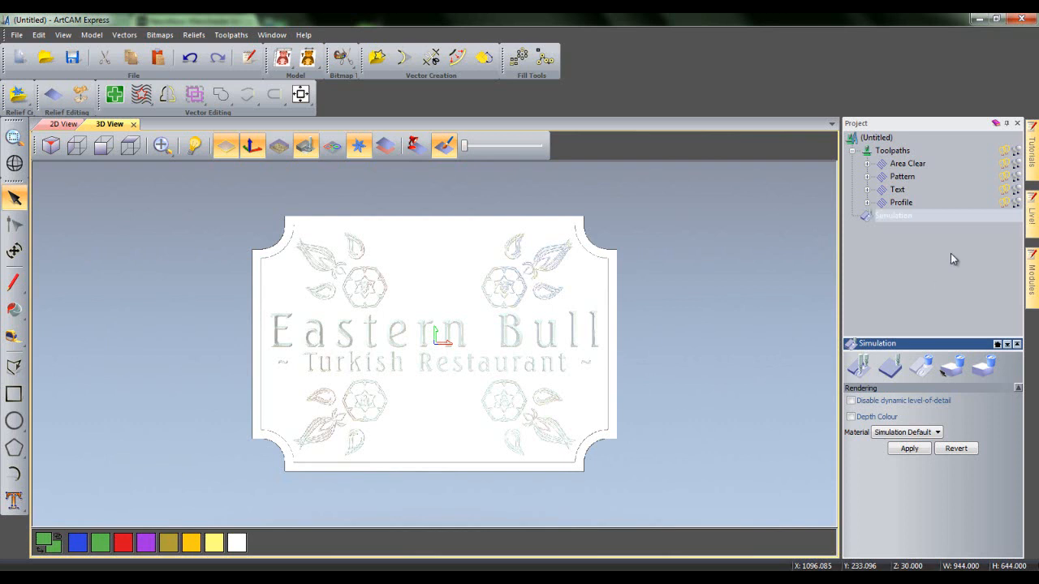
Apply the Beech (H) material to the simulation and display it at full strength on the 3D sign
left_click(937, 431)
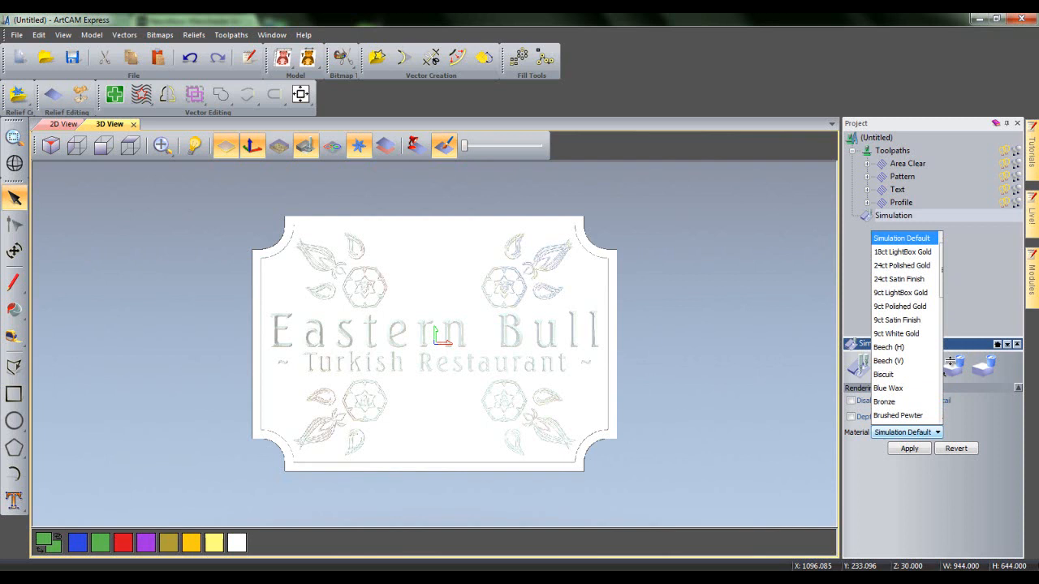
left_click(905, 346)
left_click(908, 447)
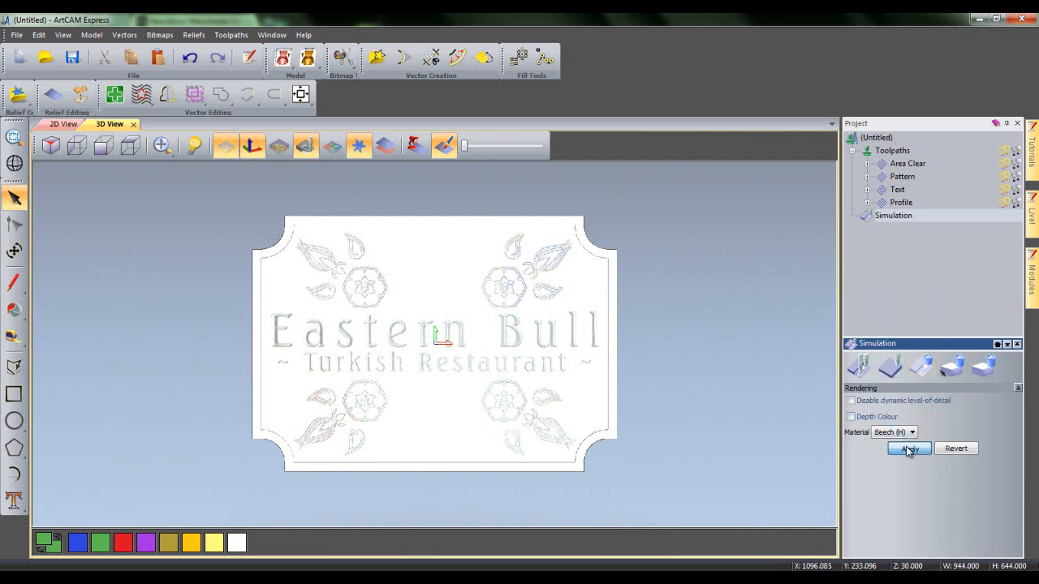
left_click(420, 145)
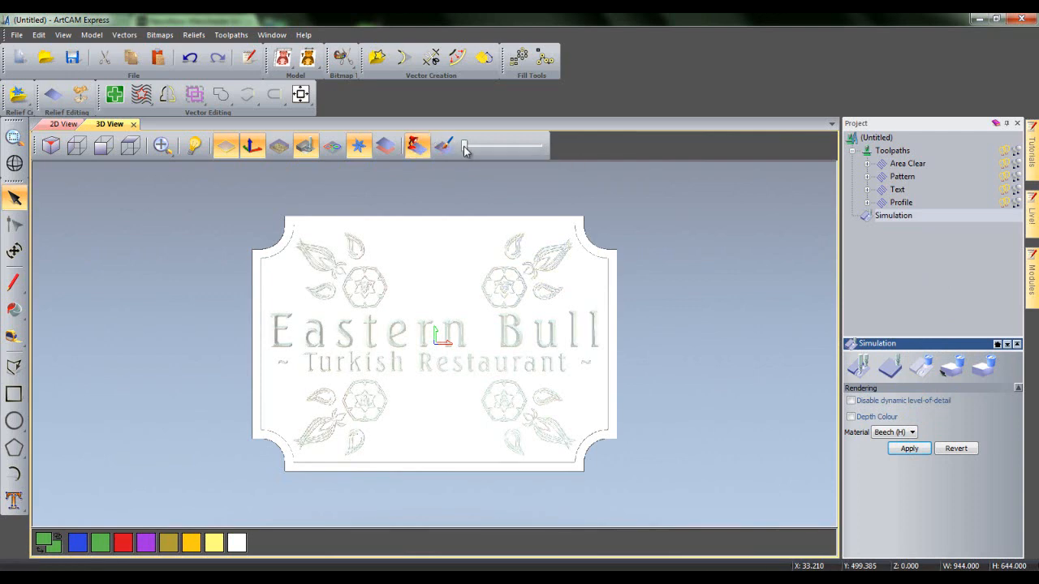
left_click_drag(465, 147, 557, 148)
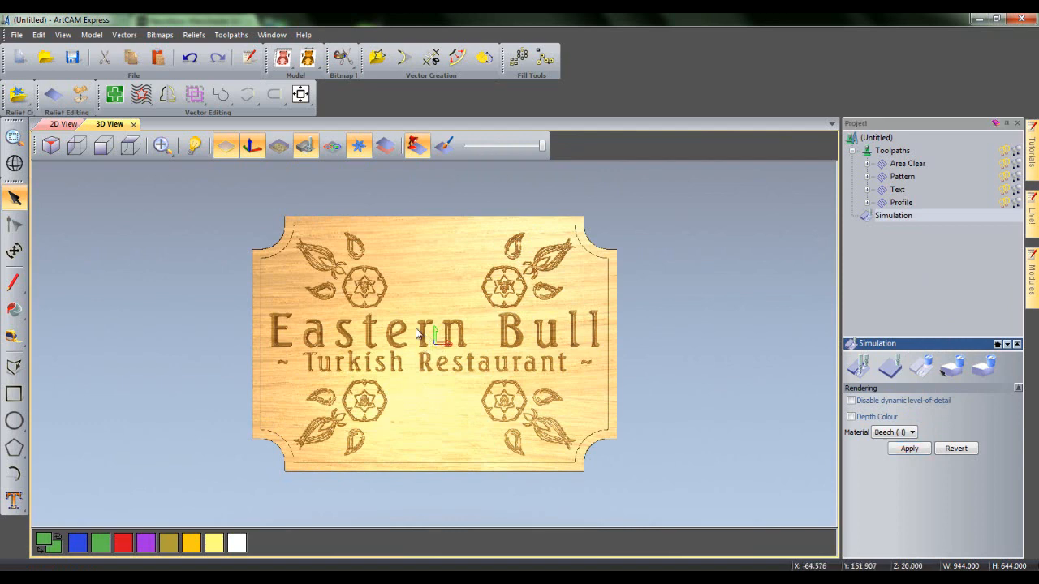
left_click_drag(416, 333, 359, 358)
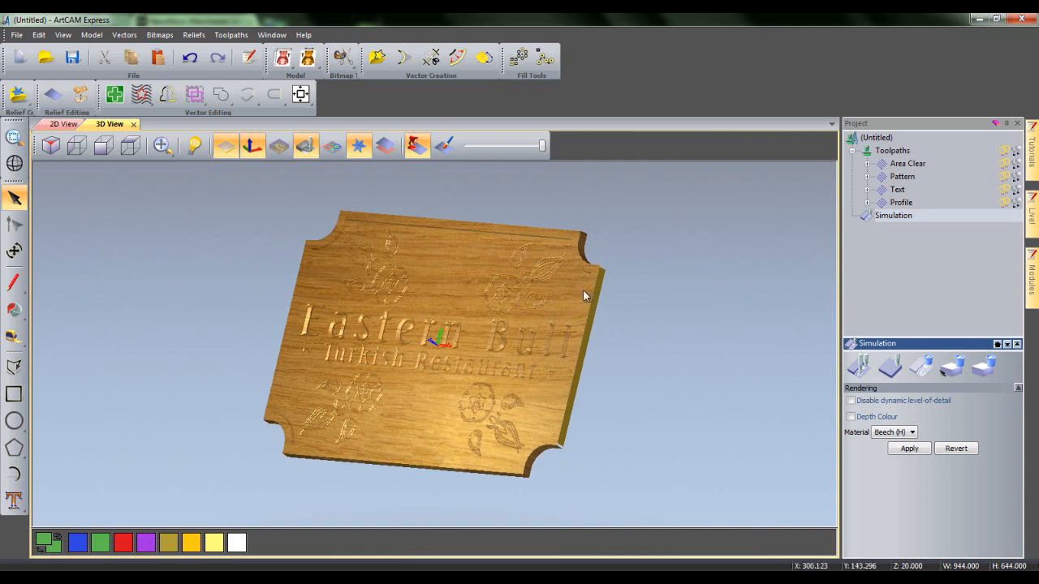